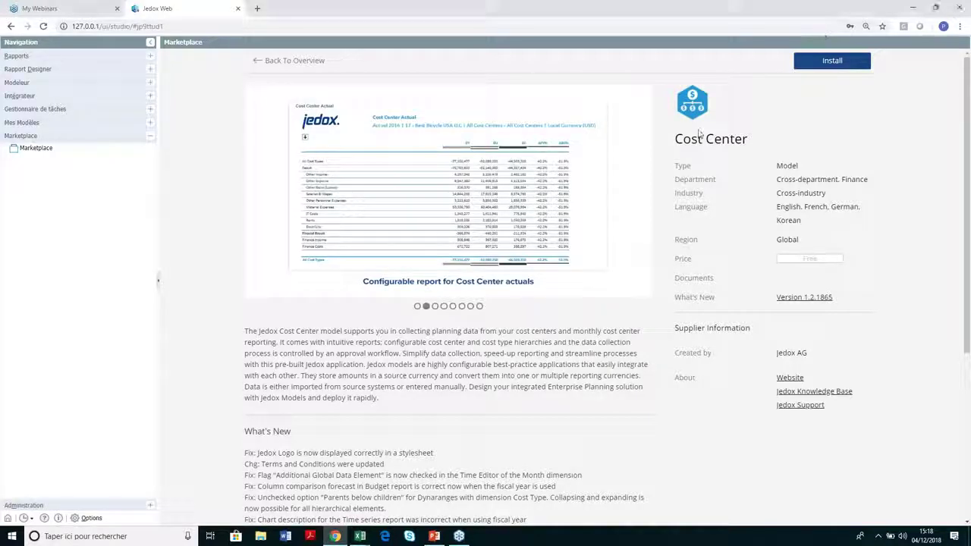
Step: Browse the Demo database in the Modeler, viewing its dimensions and the Sales cube's properties, and return to the home page
{"action": "left_click", "coordinate": [7, 519]}
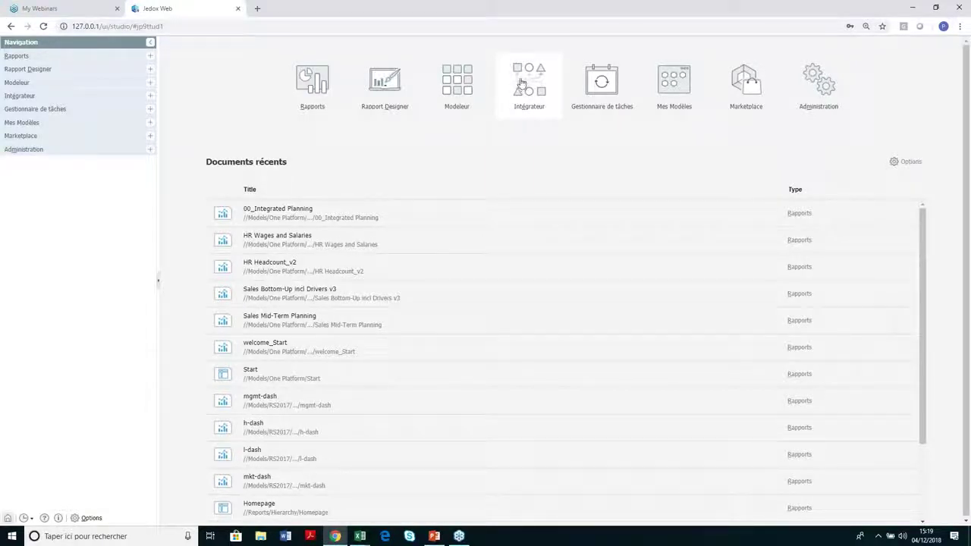
{"action": "left_click", "coordinate": [456, 83]}
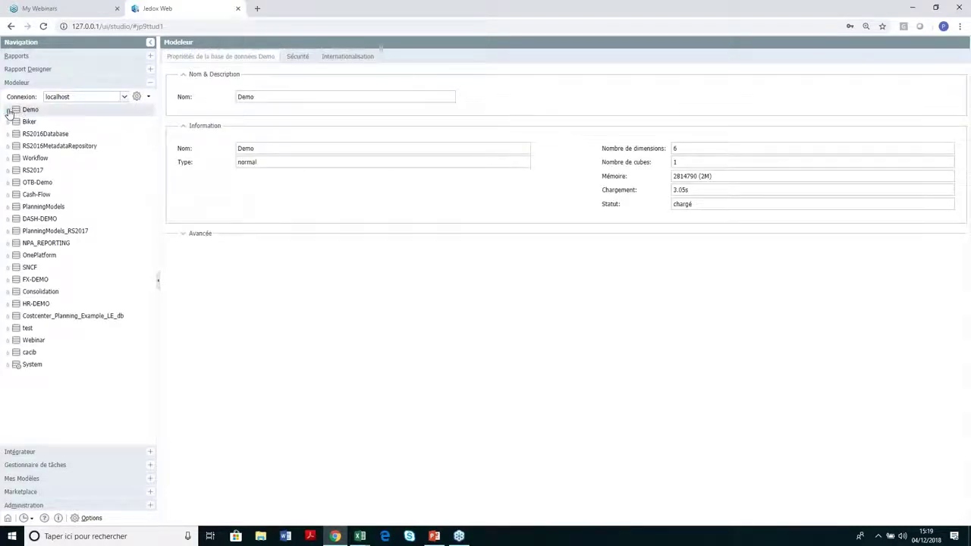
{"action": "left_click", "coordinate": [8, 111]}
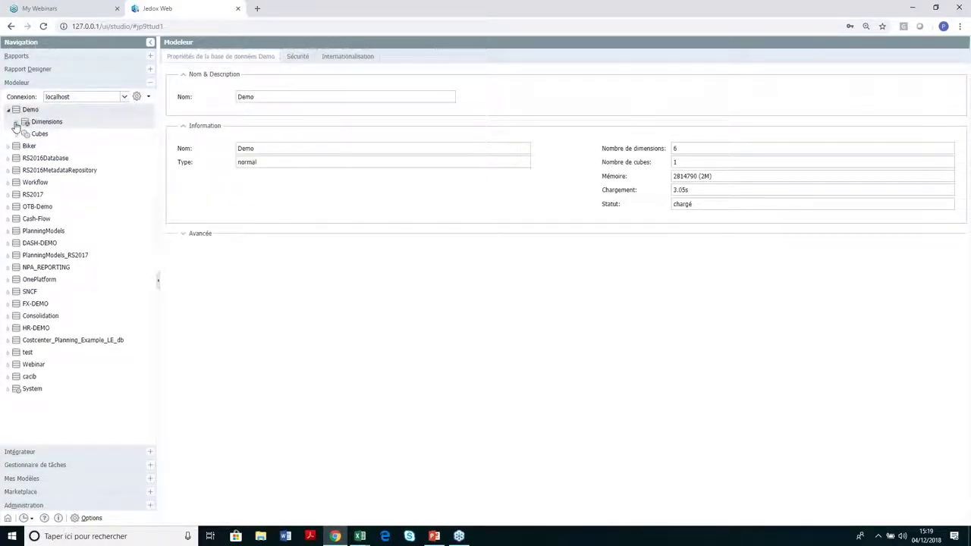
{"action": "left_click", "coordinate": [16, 123]}
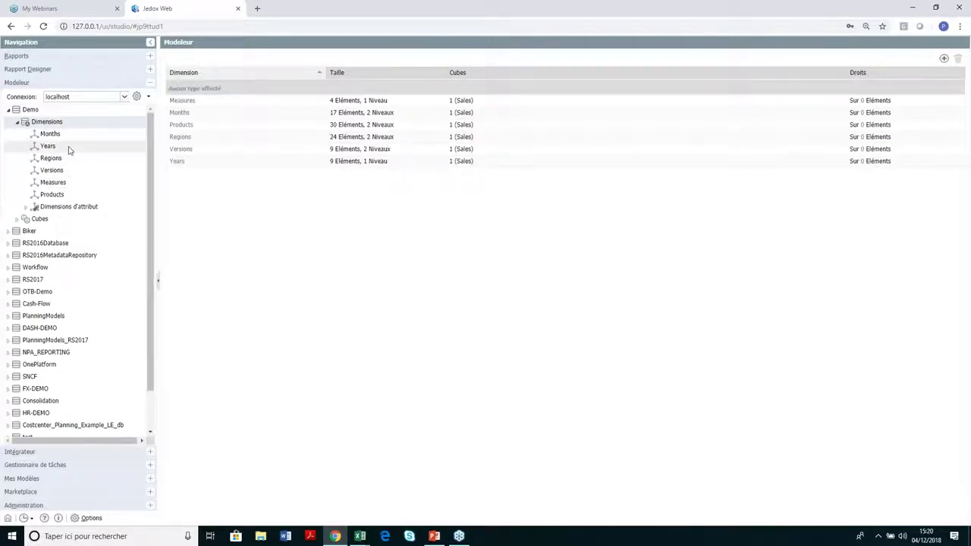
{"action": "left_click", "coordinate": [16, 222]}
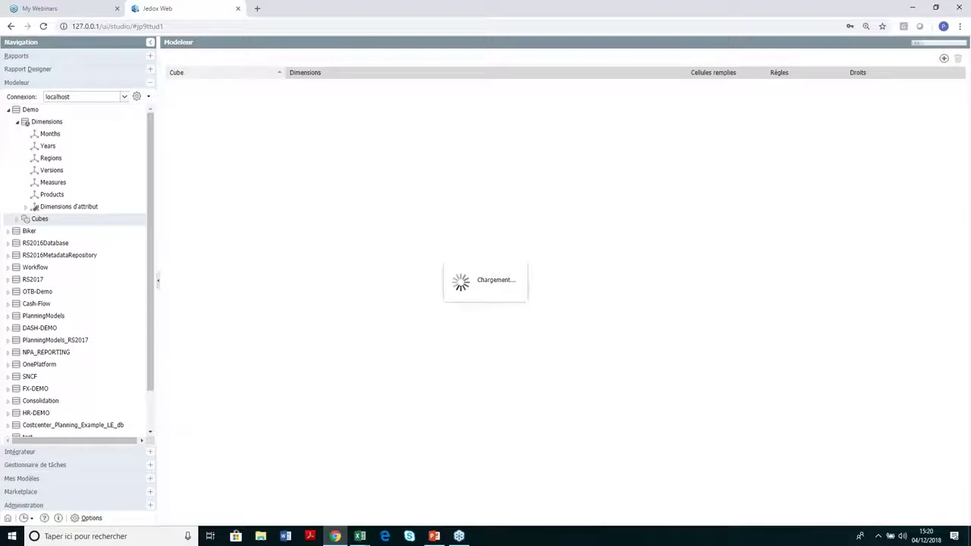
{"action": "left_click", "coordinate": [49, 232]}
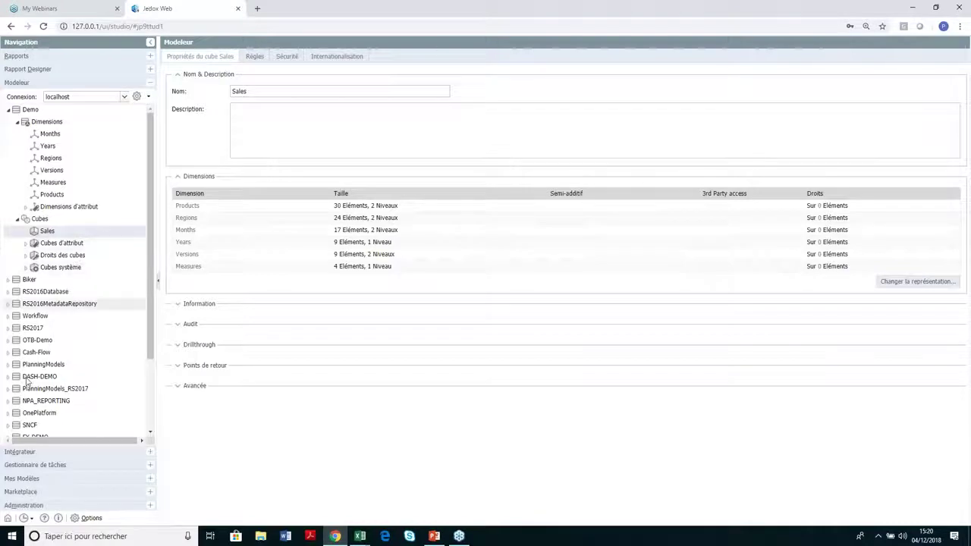
{"action": "left_click", "coordinate": [7, 519]}
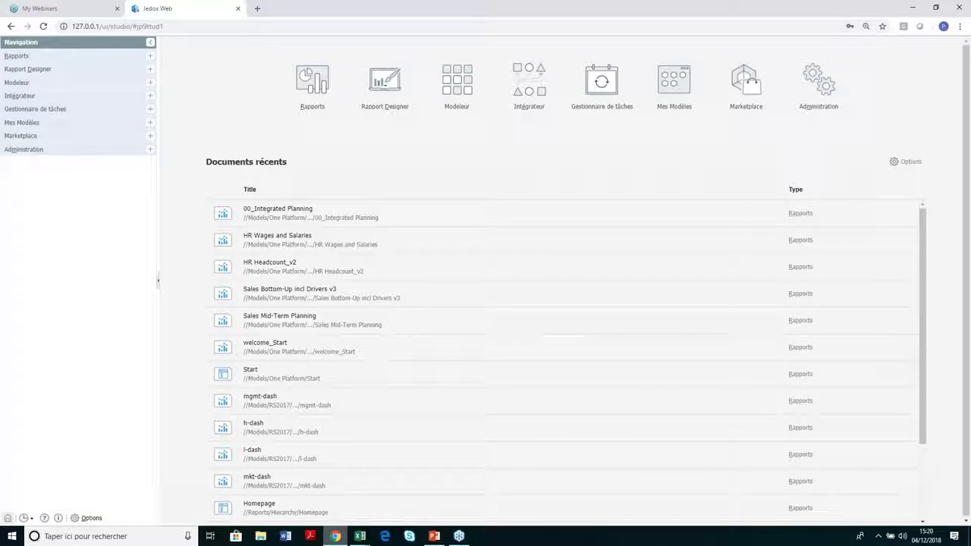
Step: Switch to the Costcenter_Planning Example_LE workbook in Excel and review the date, legal entity, cost center and cost element columns of Source Export
{"action": "mouse_move", "coordinate": [360, 536]}
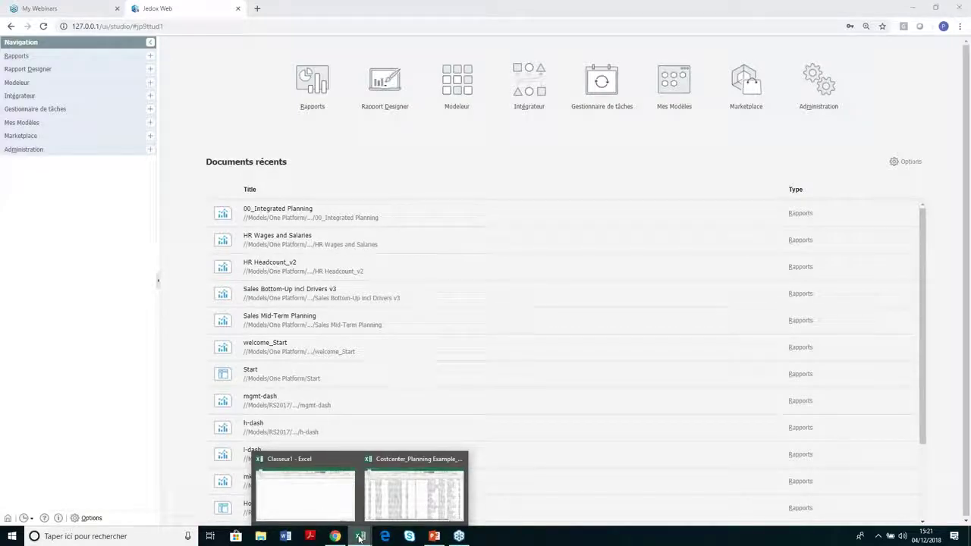
{"action": "left_click", "coordinate": [387, 508]}
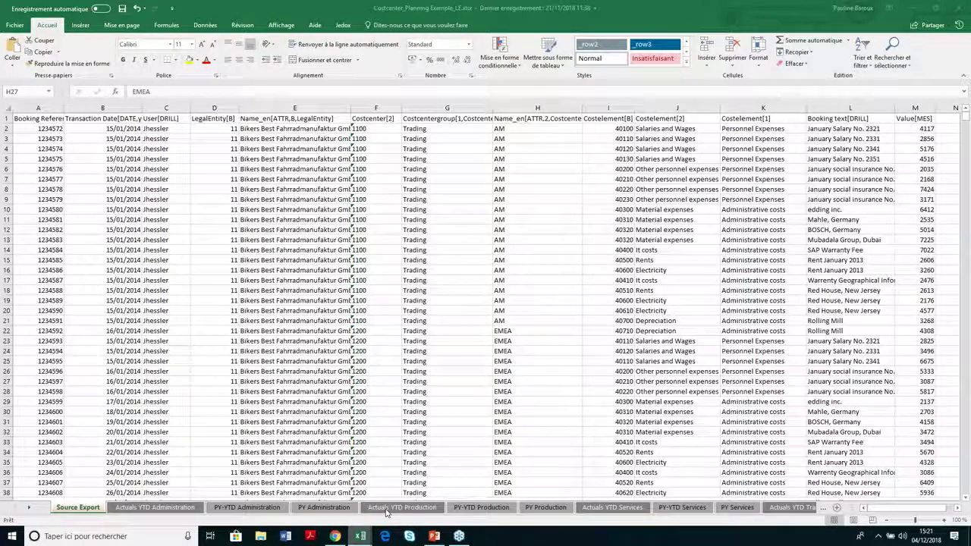
{"action": "left_click", "coordinate": [386, 513]}
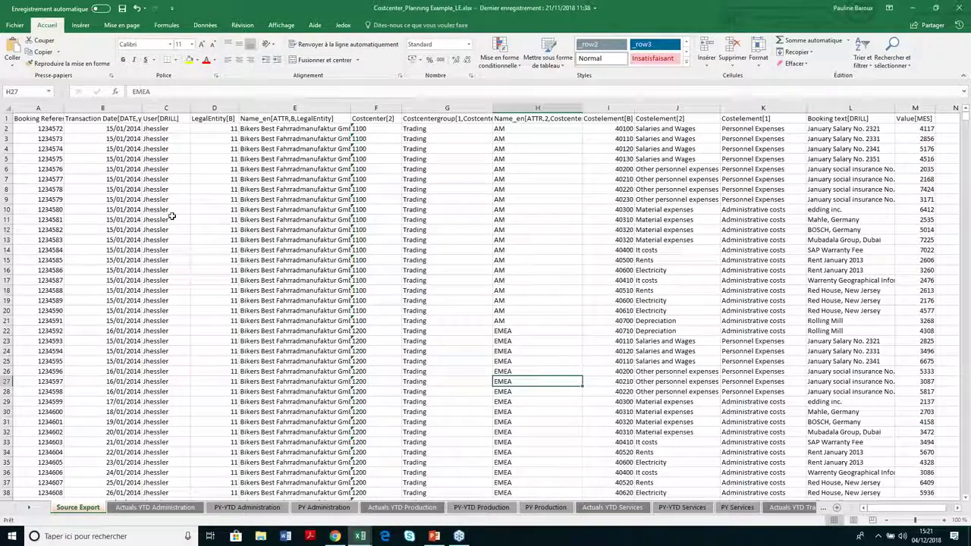
{"action": "left_click", "coordinate": [77, 108]}
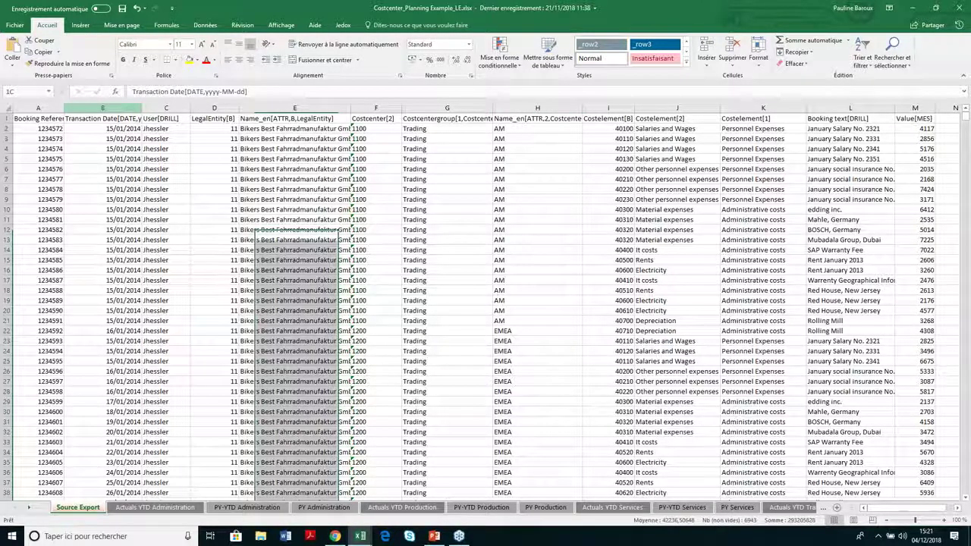
{"action": "left_click", "coordinate": [294, 108]}
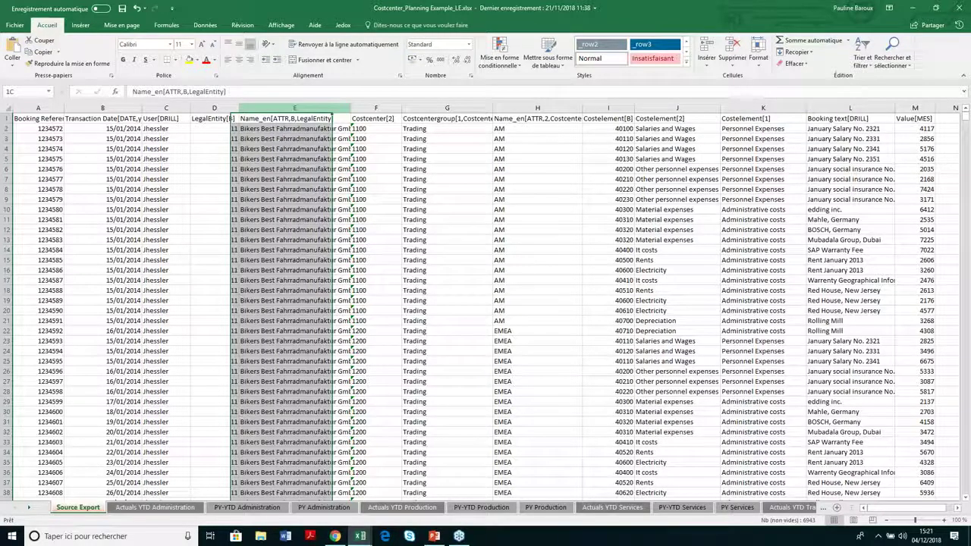
{"action": "left_click_drag", "start_coordinate": [375, 108], "coordinate": [433, 104]}
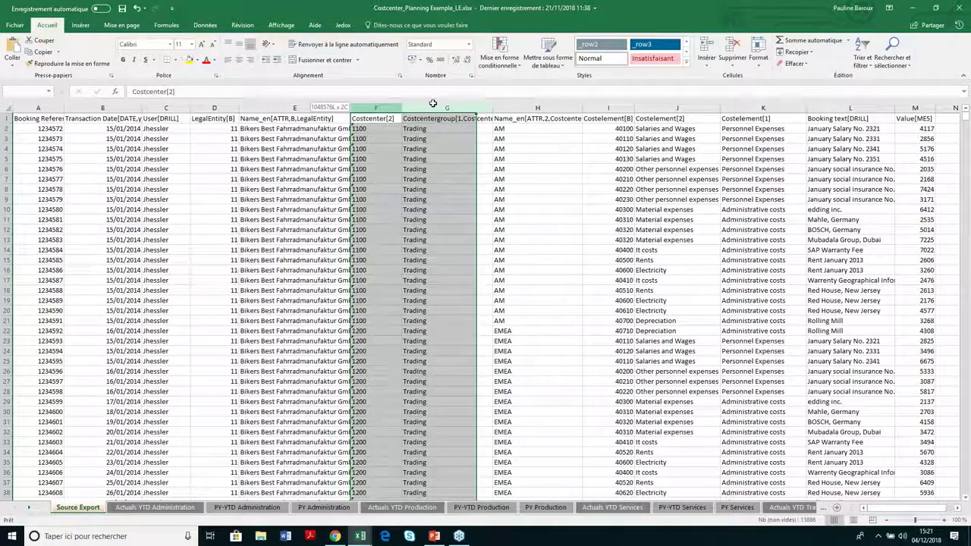
{"action": "left_click_drag", "start_coordinate": [608, 108], "coordinate": [818, 102]}
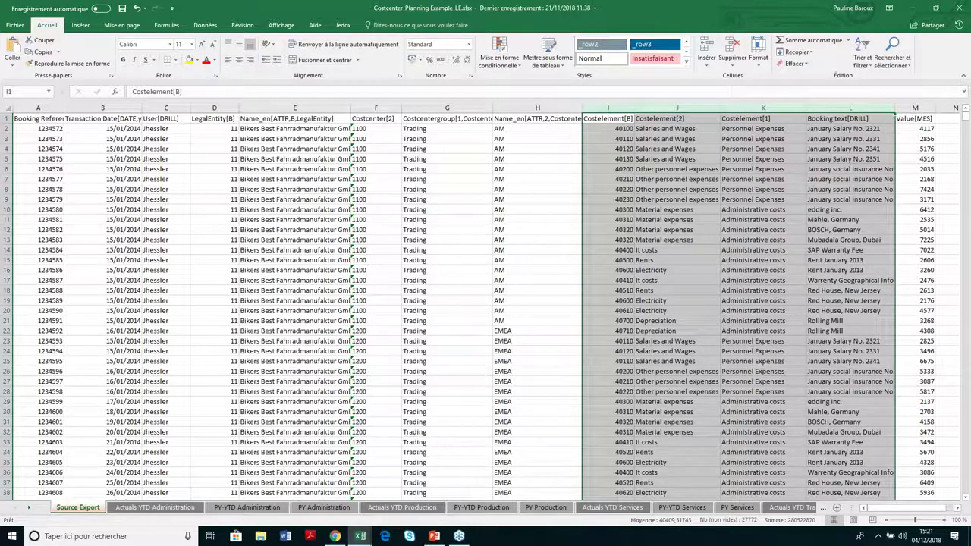
{"action": "left_click", "coordinate": [763, 179]}
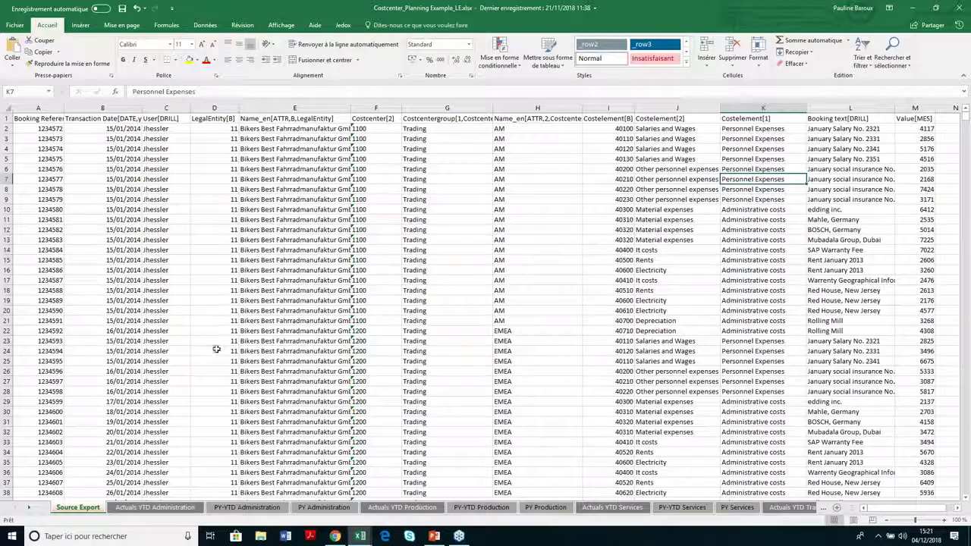
Step: Review the Actuals YTD Administration and PY-YTD Administration pivot tables, including the dates in the latter's Transaction Date filter
{"action": "left_click", "coordinate": [181, 509]}
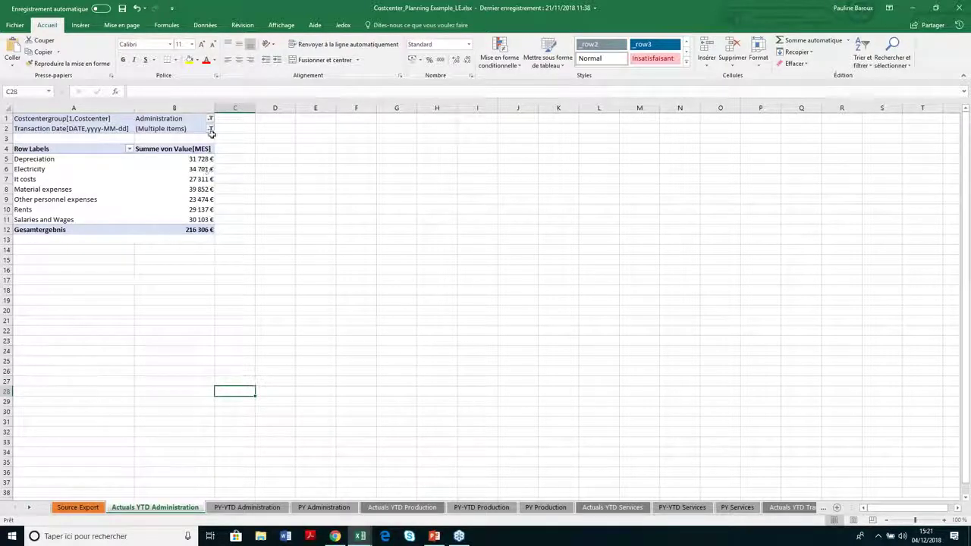
{"action": "left_click", "coordinate": [271, 509]}
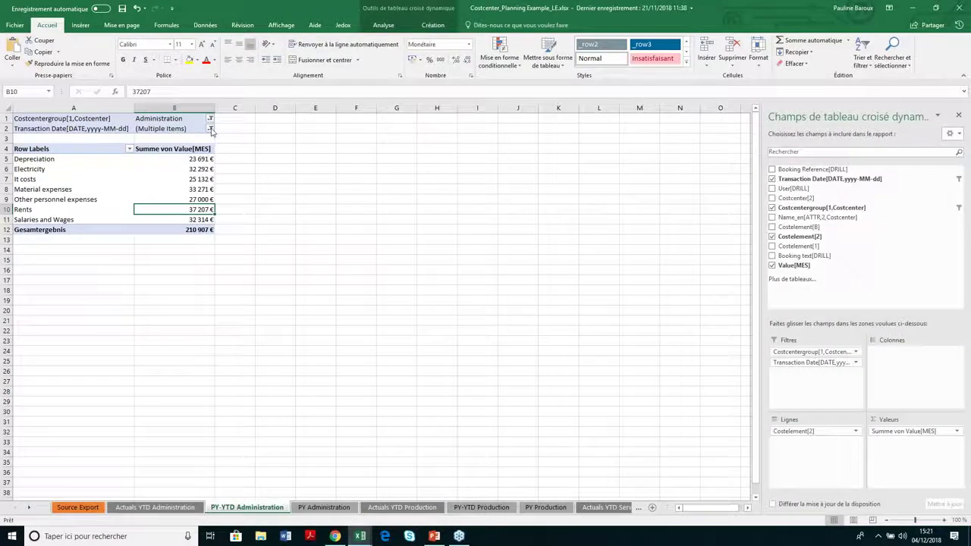
{"action": "left_click", "coordinate": [210, 128]}
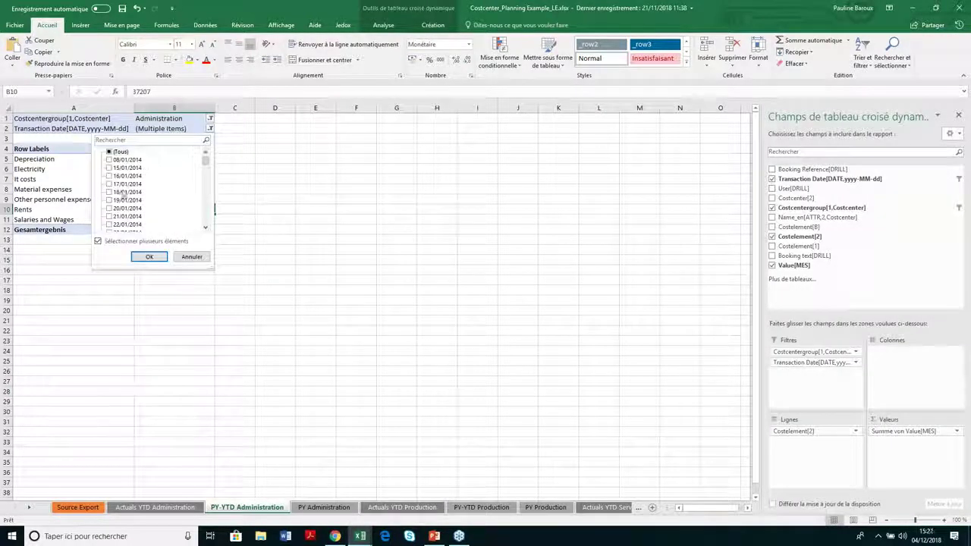
{"action": "left_click_drag", "start_coordinate": [206, 162], "coordinate": [206, 220]}
{"action": "left_click", "coordinate": [191, 257]}
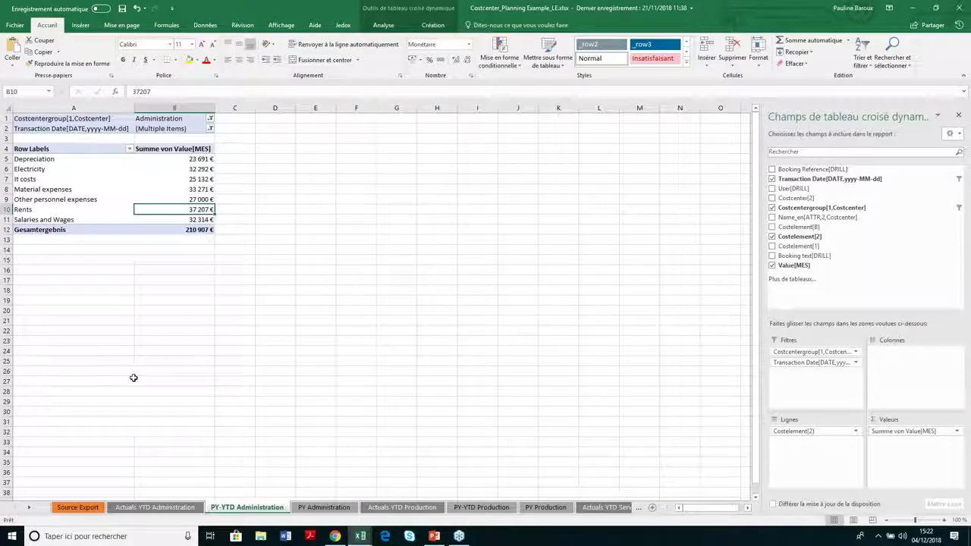
Step: Open the Report Administration sheet and inspect the formula behind the actual YTD value for Rents
{"action": "left_click", "coordinate": [32, 508]}
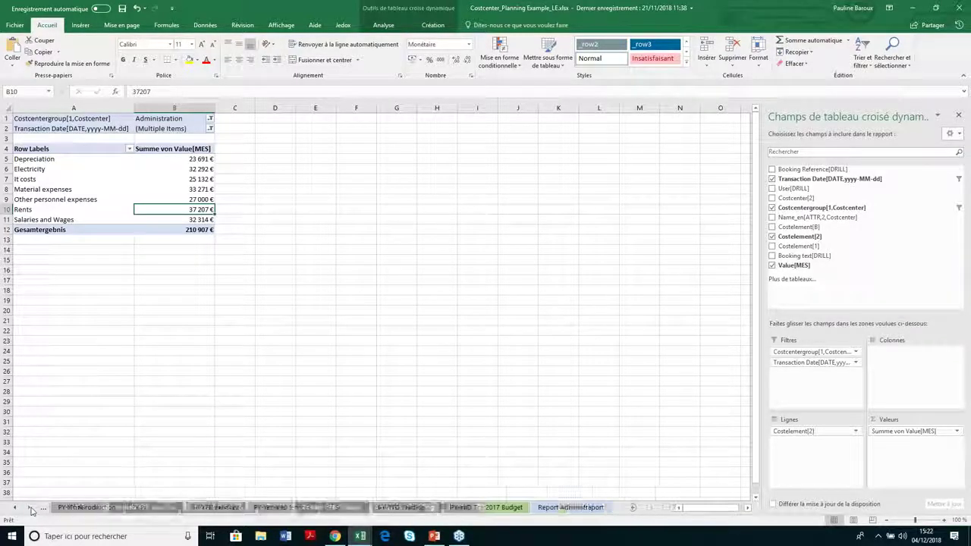
{"action": "left_click", "coordinate": [552, 506]}
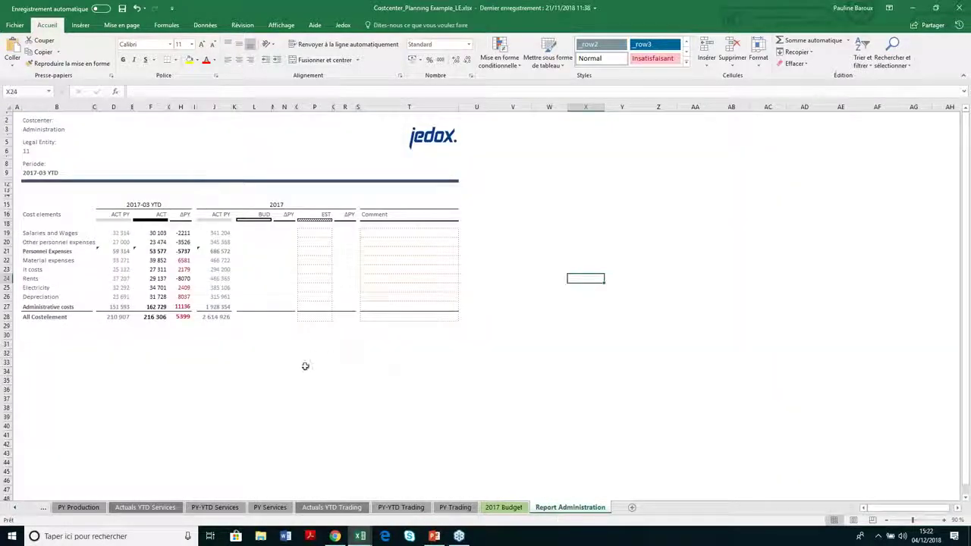
{"action": "left_click", "coordinate": [164, 278]}
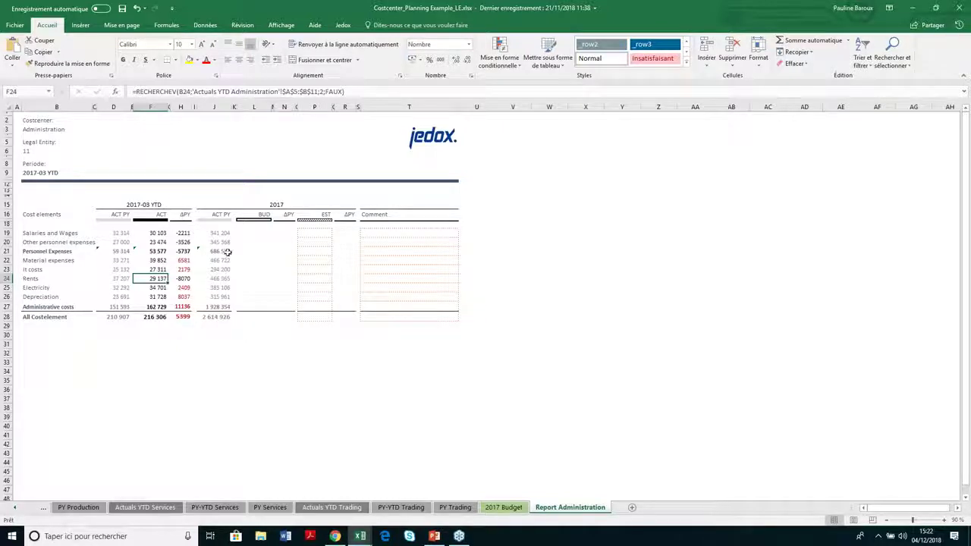
Step: Start the Jedox Data-Driven Modeling wizard on the current report with detailed parameters displayed, and continue to the import settings
{"action": "left_click", "coordinate": [353, 27]}
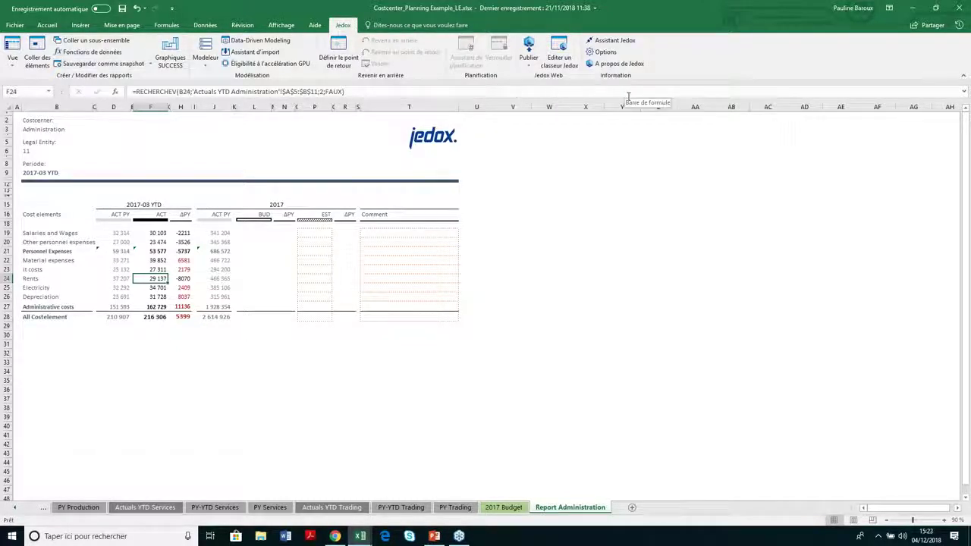
{"action": "left_click", "coordinate": [259, 40]}
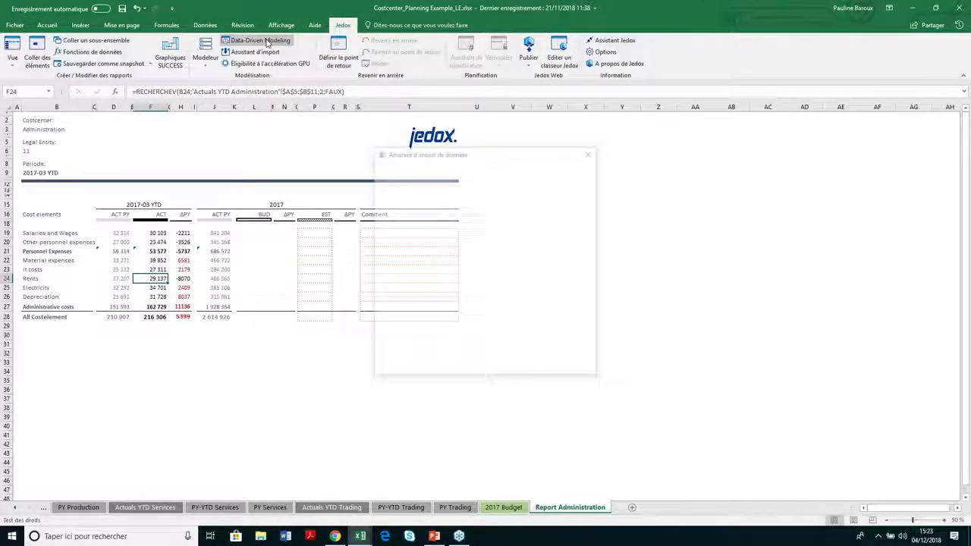
{"action": "left_click", "coordinate": [444, 248]}
{"action": "left_click", "coordinate": [440, 260]}
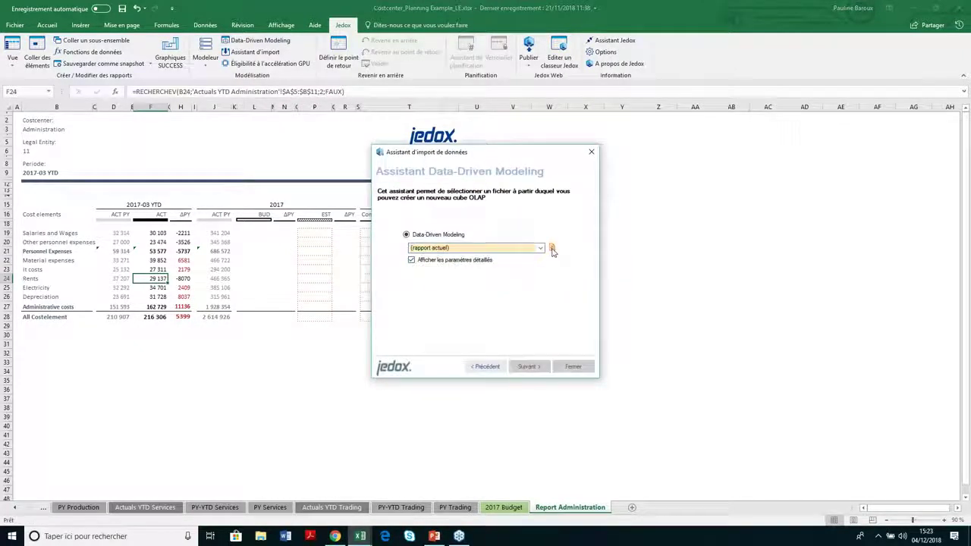
{"action": "left_click", "coordinate": [552, 249]}
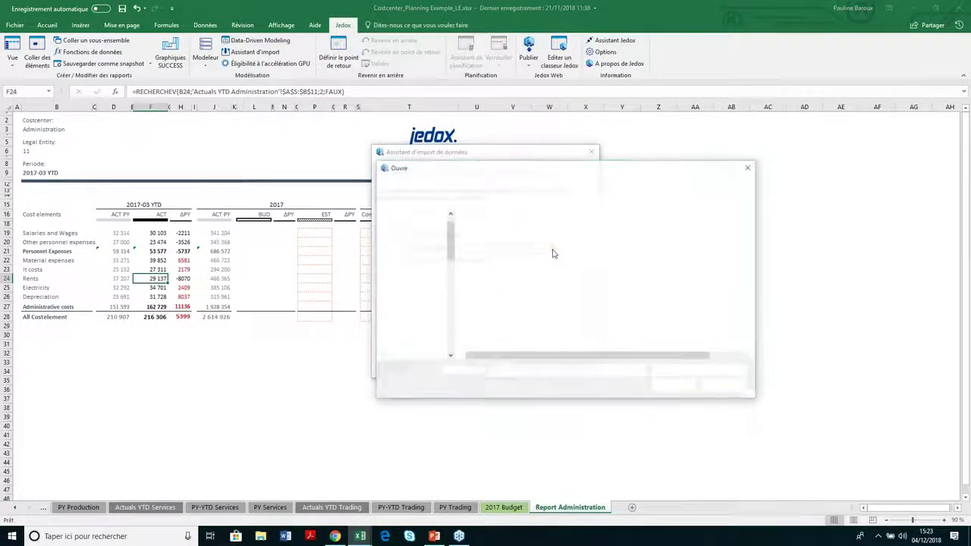
{"action": "key", "text": "Escape"}
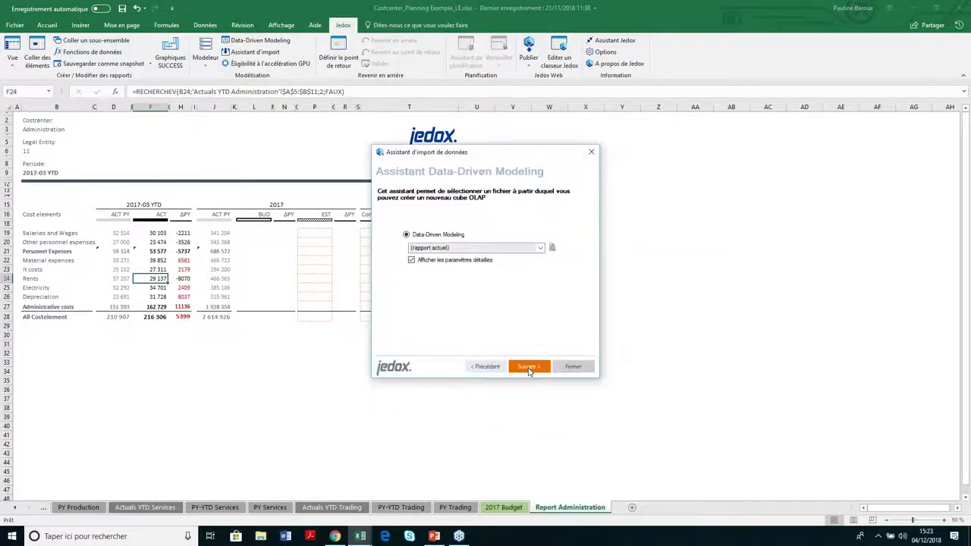
{"action": "left_click", "coordinate": [529, 368]}
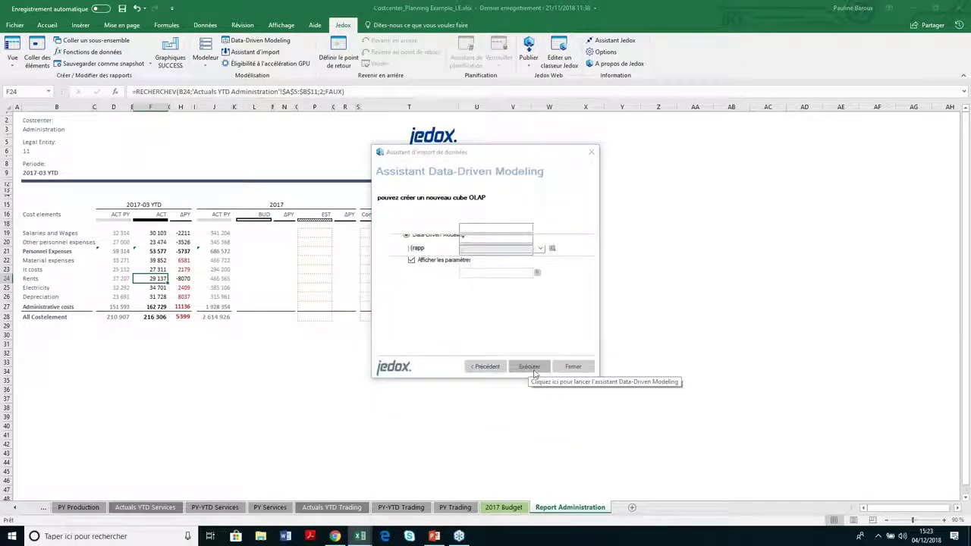
Step: Name the project, the database and the cube Webinar1 in the Data-Driven Modeling wizard
{"action": "left_click", "coordinate": [533, 368]}
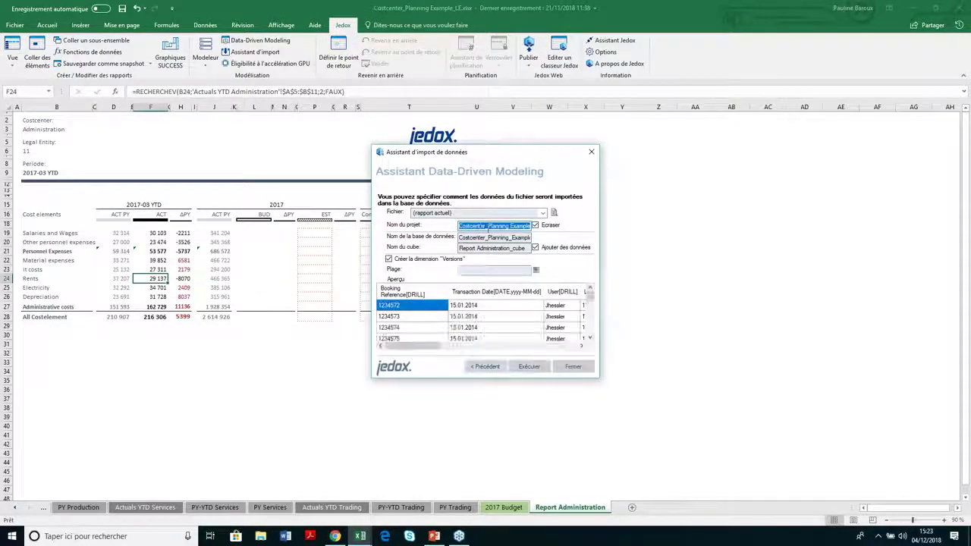
{"action": "type", "text": "Webinar1"}
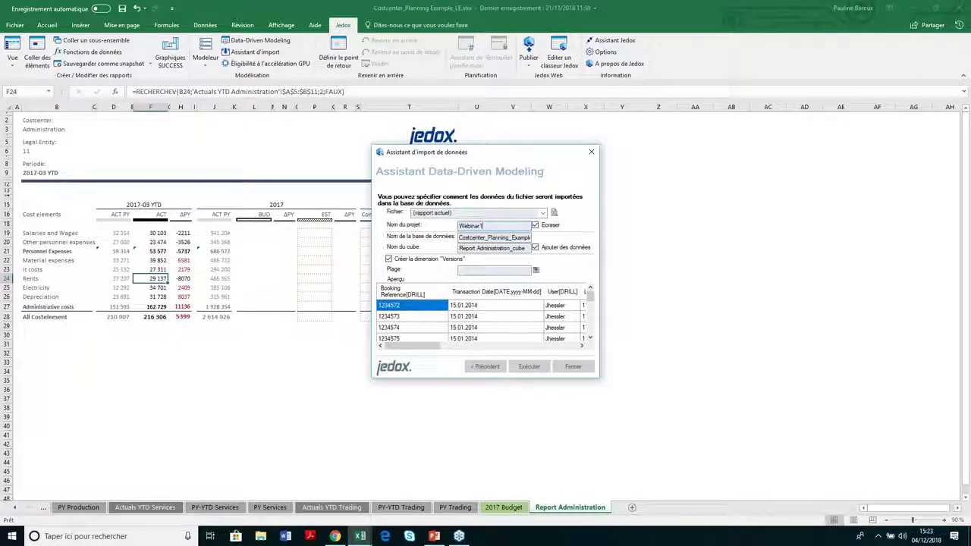
{"action": "key", "text": "Tab"}
{"action": "type", "text": "Webinar1"}
{"action": "key", "text": "Tab"}
{"action": "type", "text": "Web"}
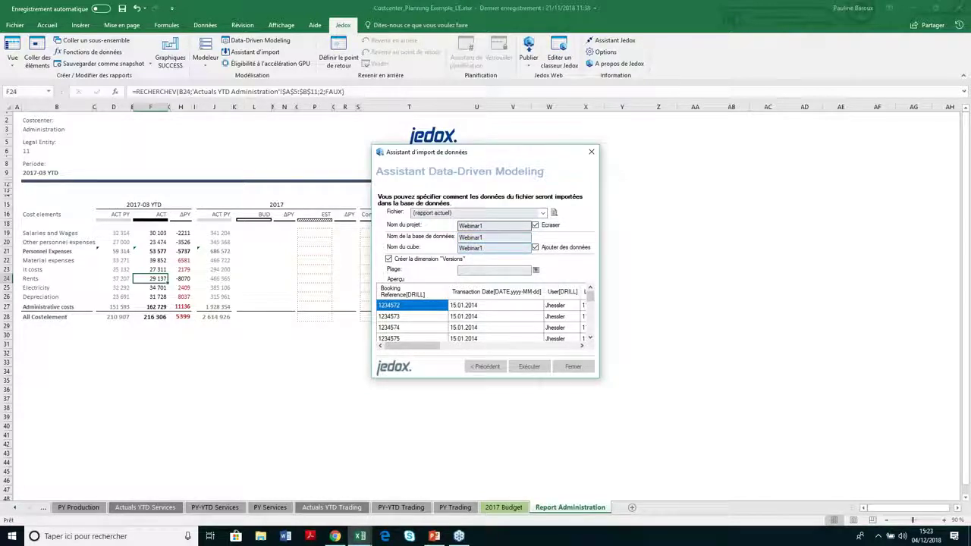
Step: Check the dimension options available for the Transaction Date column in the import preview, and execute the Data-Driven Modeling import
{"action": "left_click_drag", "start_coordinate": [693, 393], "coordinate": [729, 411]}
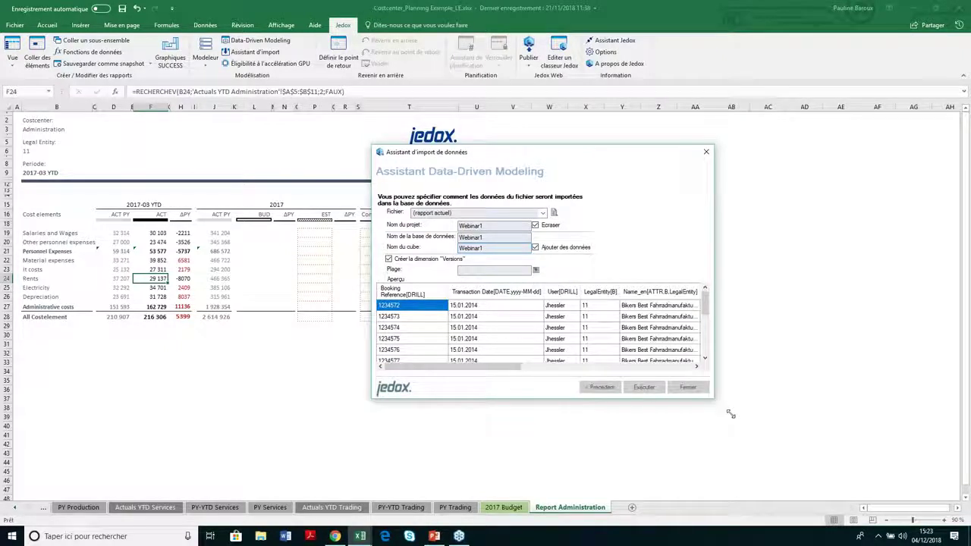
{"action": "right_click", "coordinate": [479, 294]}
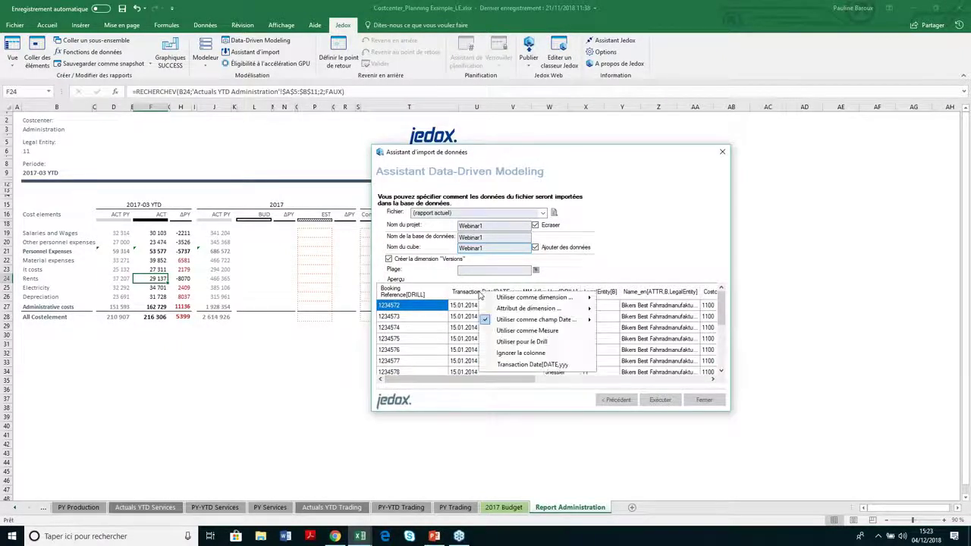
{"action": "mouse_move", "coordinate": [531, 301]}
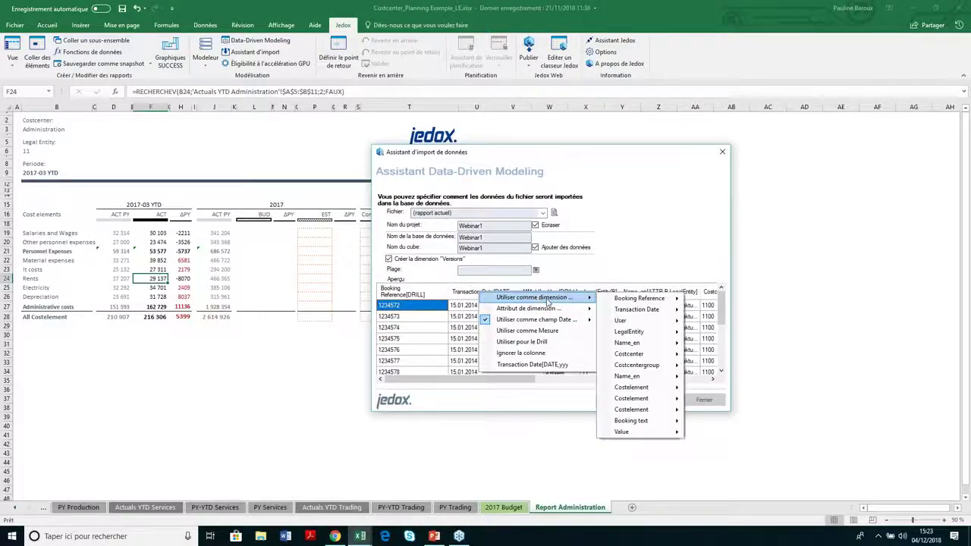
{"action": "mouse_move", "coordinate": [626, 333]}
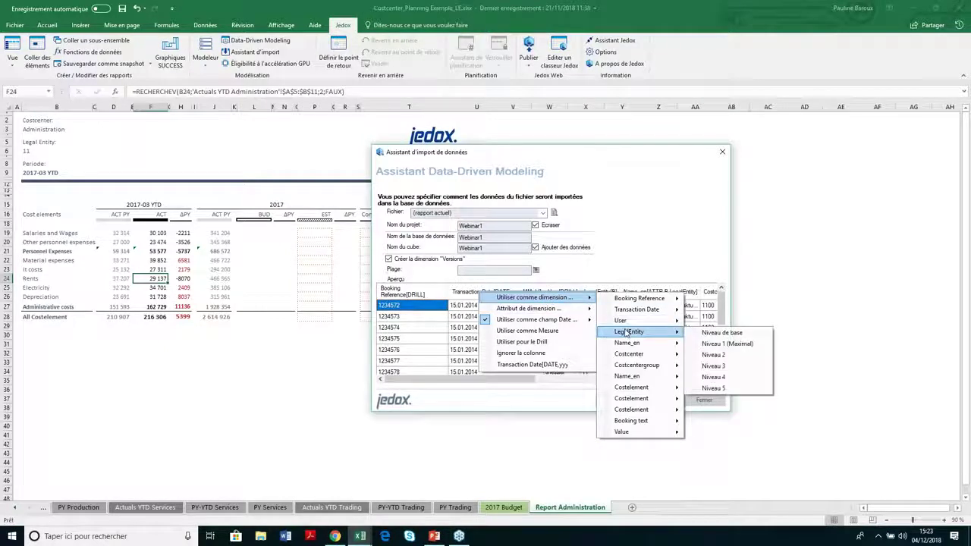
{"action": "left_click", "coordinate": [664, 266]}
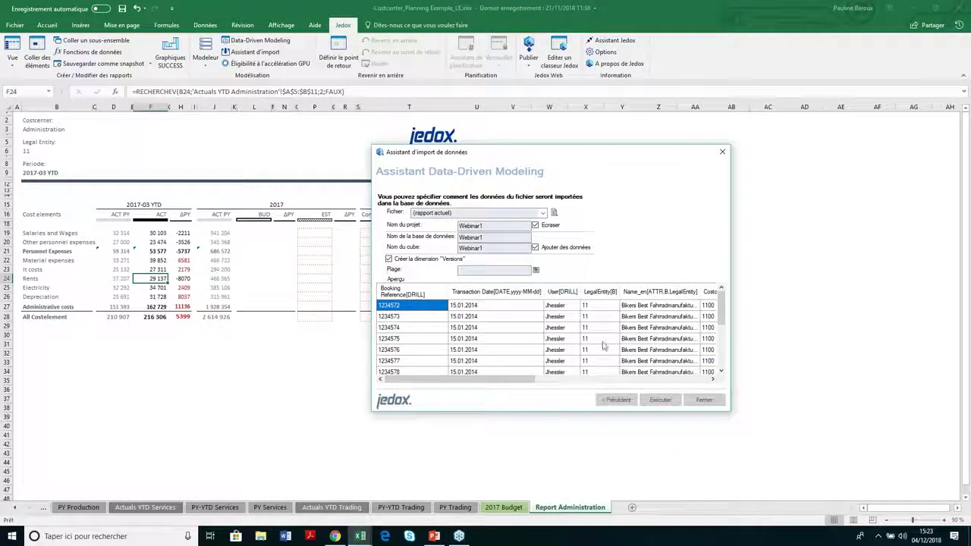
{"action": "left_click", "coordinate": [713, 400]}
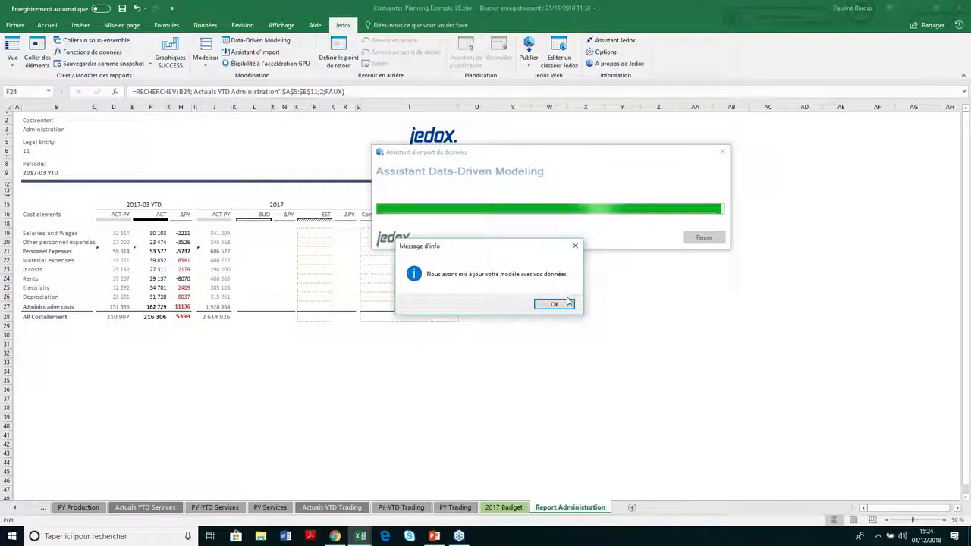
{"action": "key", "text": "Return"}
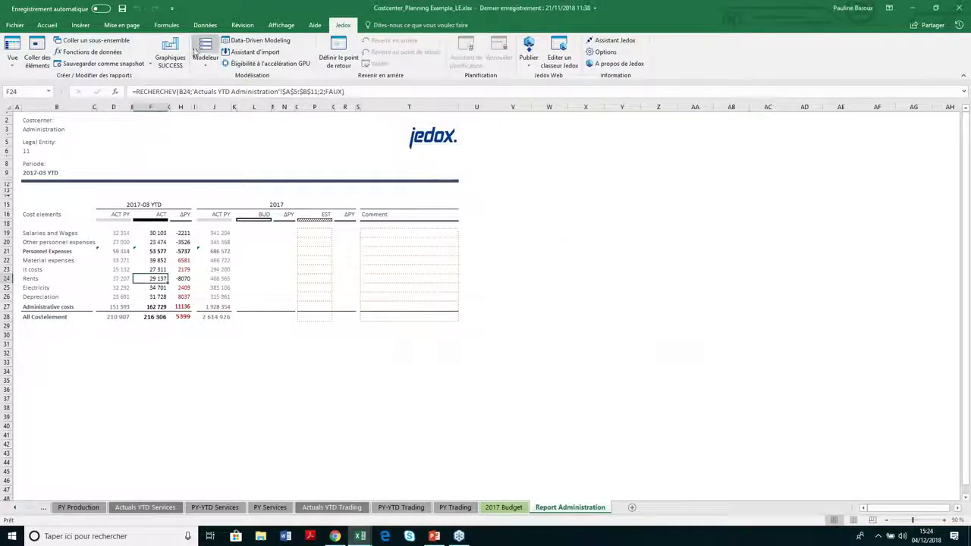
Step: Open the Jedox Modeler and list the dimensions of the Webinar1 database
{"action": "left_click", "coordinate": [205, 49]}
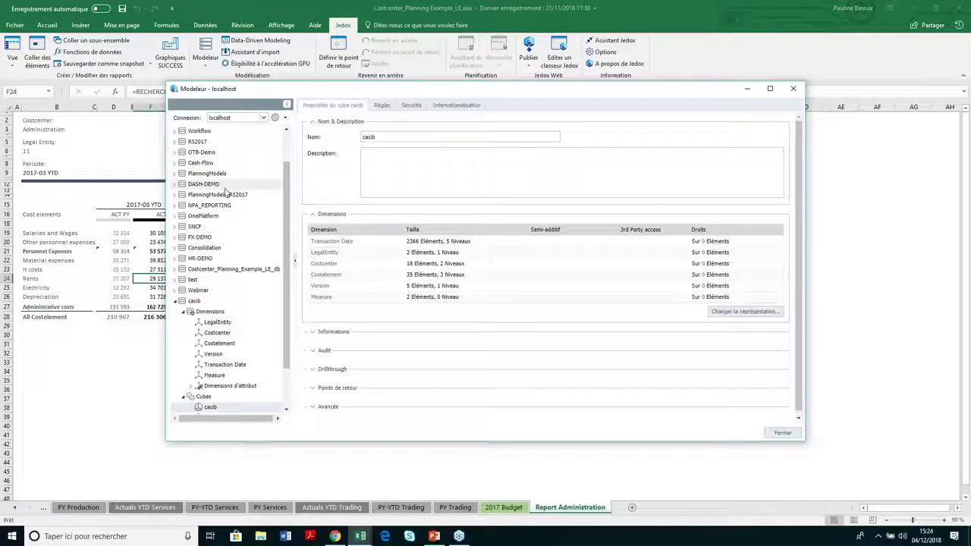
{"action": "left_click", "coordinate": [179, 253]}
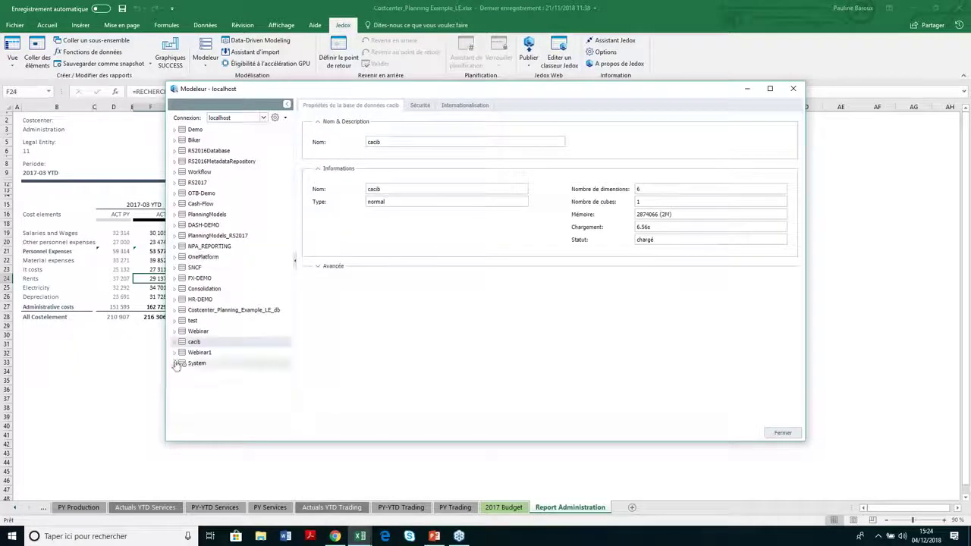
{"action": "left_click", "coordinate": [176, 353]}
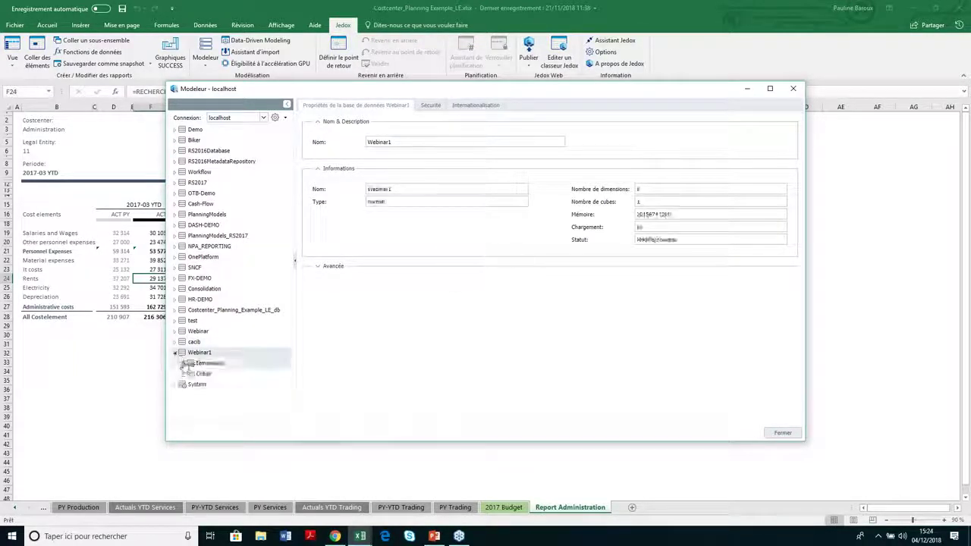
{"action": "double_click", "coordinate": [210, 363]}
{"action": "scroll", "coordinate": [211, 365], "scroll_direction": "down", "scroll_amount": 2}
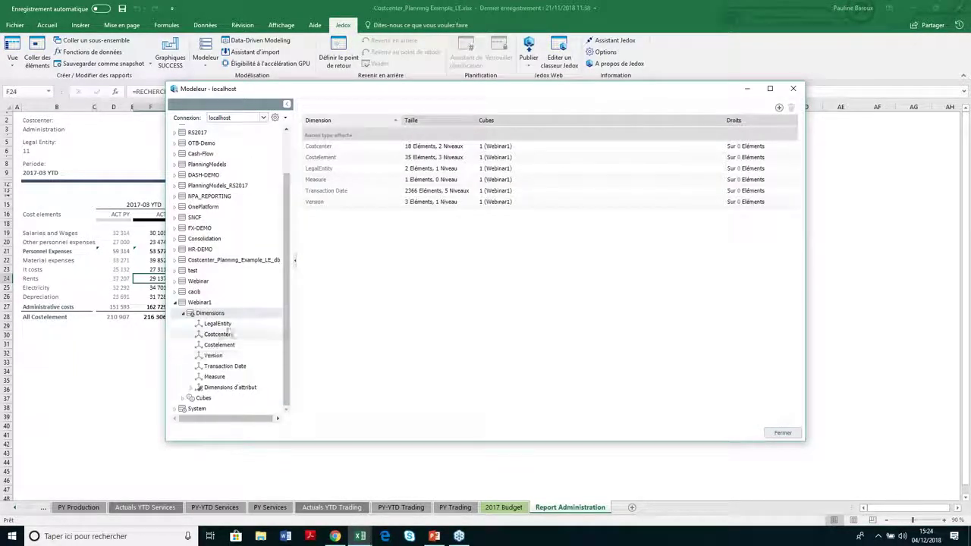
Step: Examine the elements of the LegalEntity, Costcenter and Costelement dimensions, with the Costcenter hierarchy expanded to its cost center level
{"action": "left_click", "coordinate": [230, 325]}
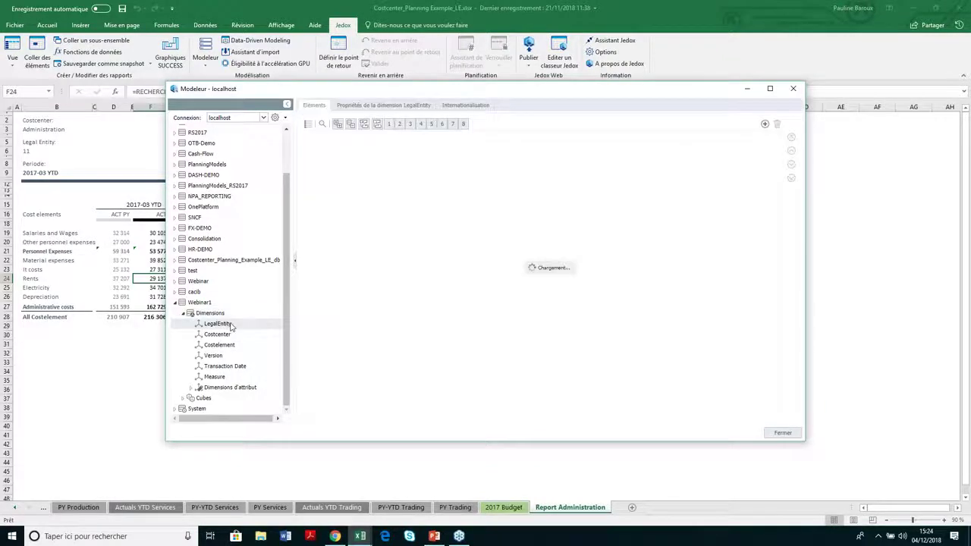
{"action": "left_click", "coordinate": [217, 334]}
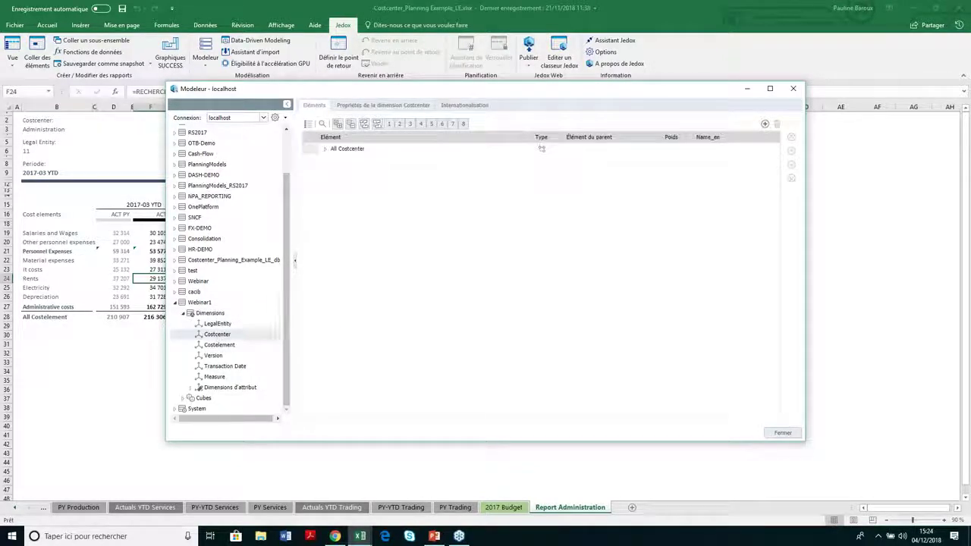
{"action": "left_click", "coordinate": [410, 123]}
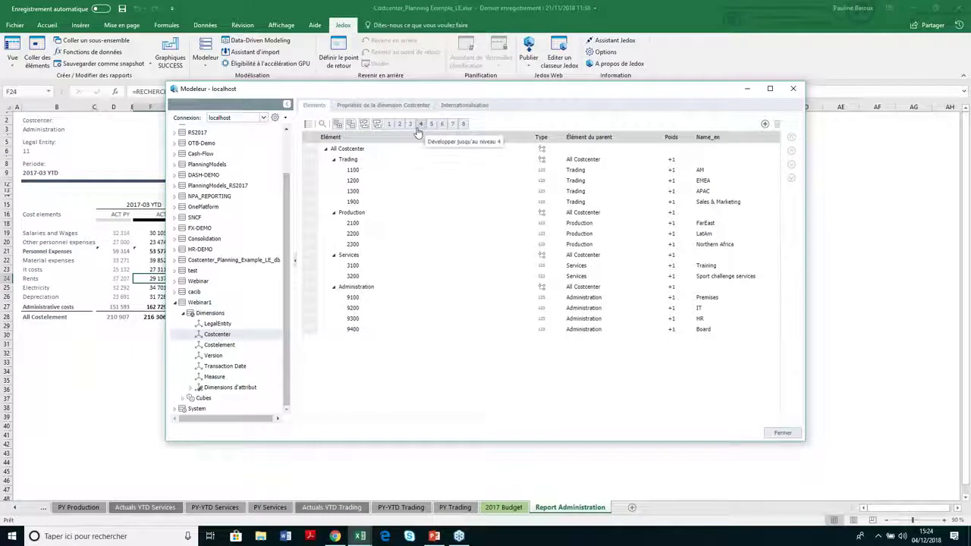
{"action": "left_click", "coordinate": [242, 345]}
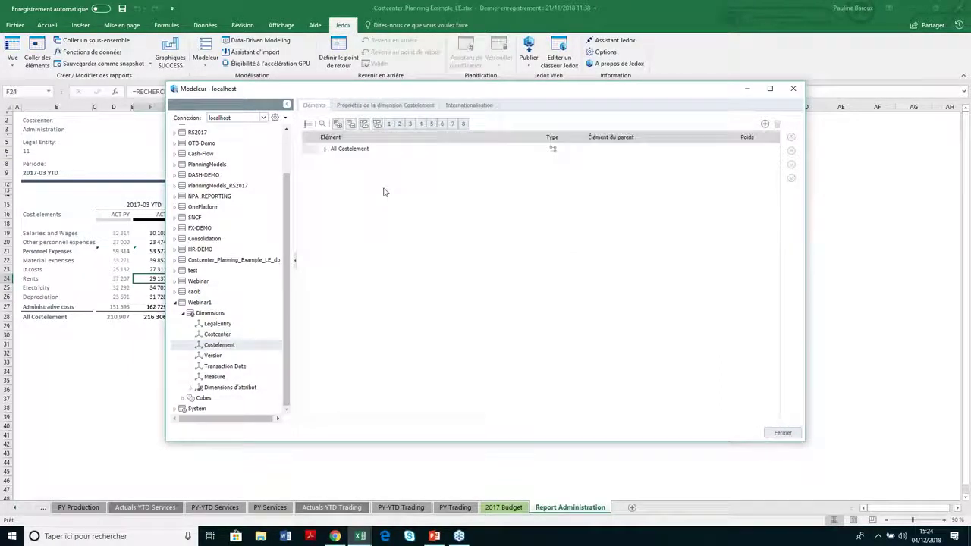
Step: Add the elements Forecast and Estimate to the Version dimension of Webinar1
{"action": "left_click", "coordinate": [241, 354]}
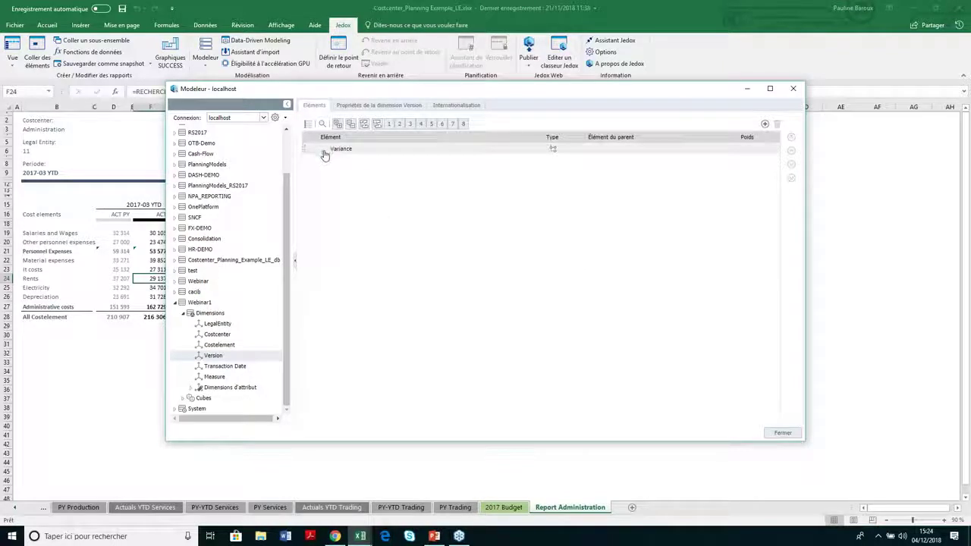
{"action": "left_click", "coordinate": [324, 152]}
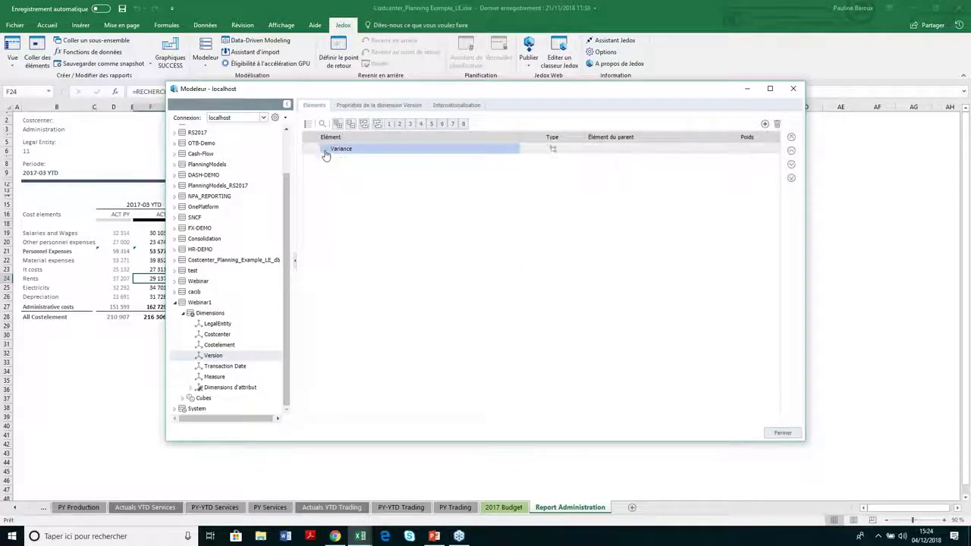
{"action": "double_click", "coordinate": [379, 159]}
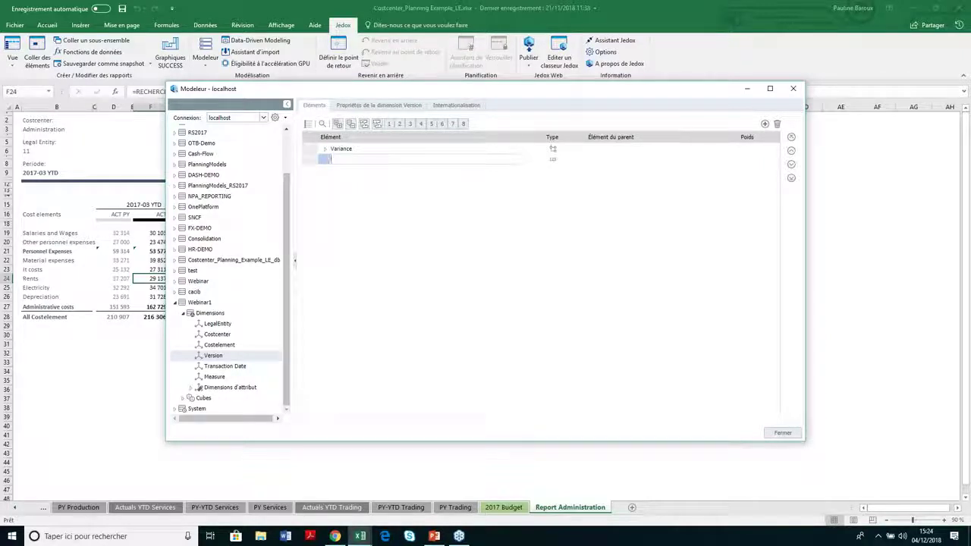
{"action": "type", "text": "Forecast"}
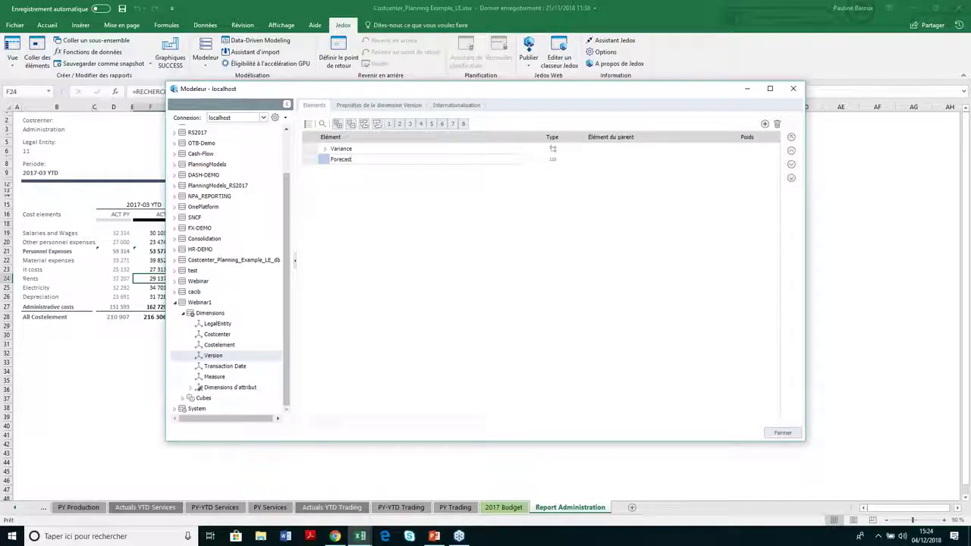
{"action": "key", "text": "Return"}
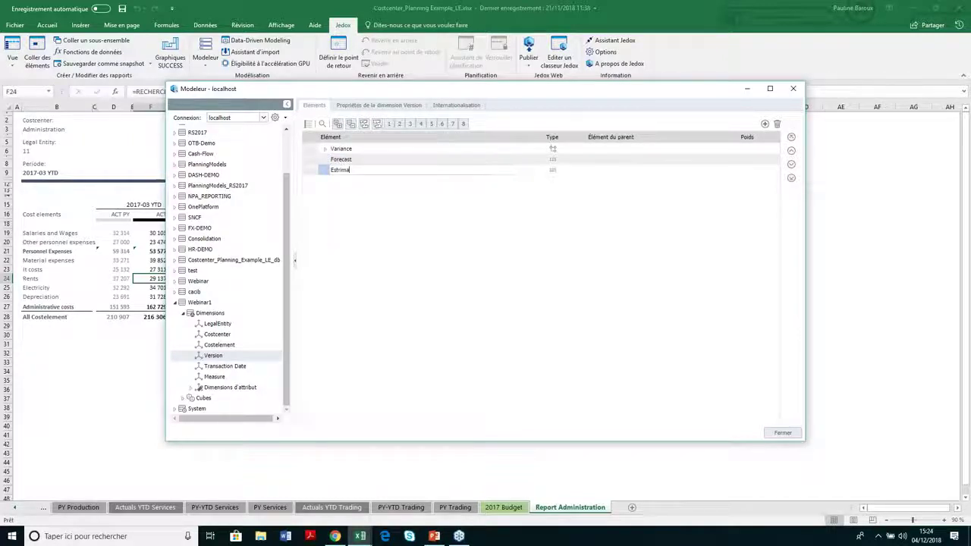
{"action": "type", "text": "Estimate"}
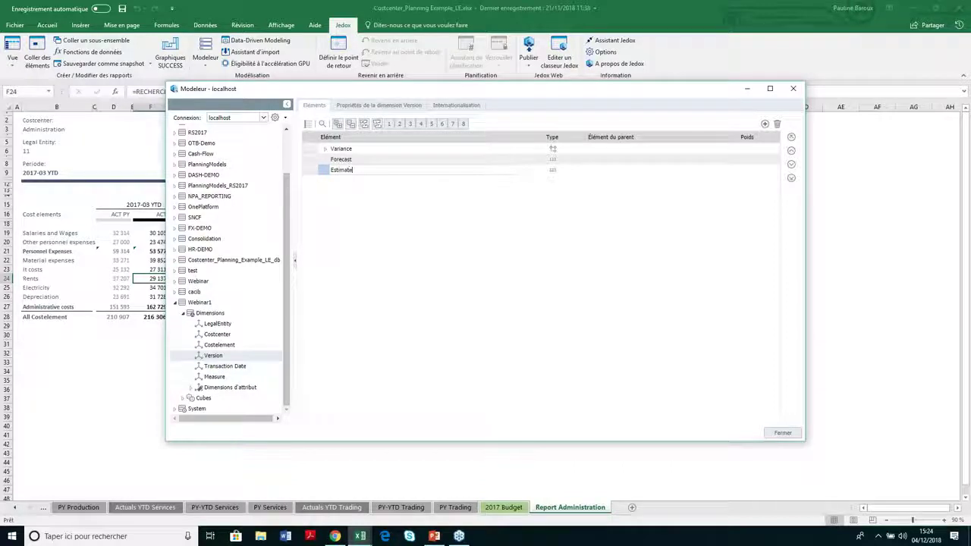
{"action": "key", "text": "Return"}
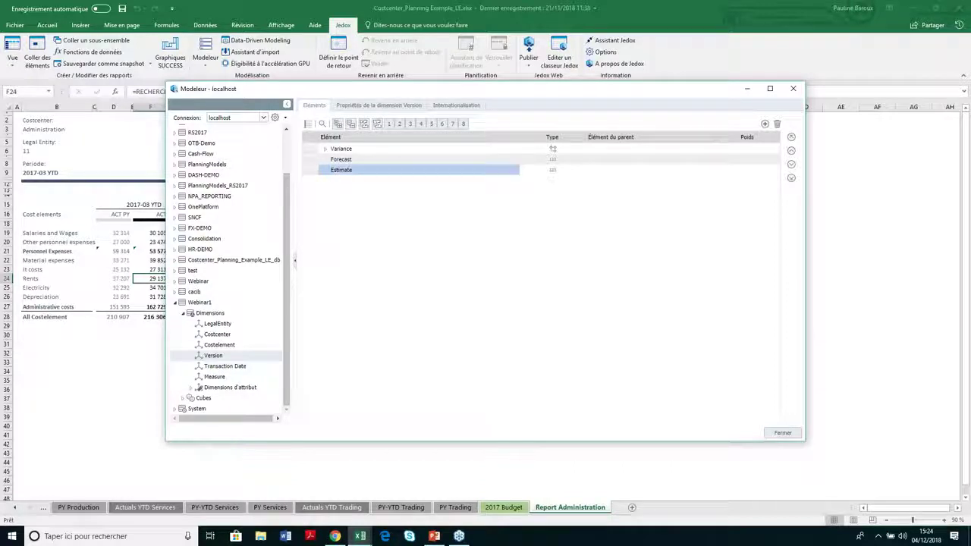
Step: Add a Comment element to the Measure dimension and change its element type to string
{"action": "left_click", "coordinate": [225, 366]}
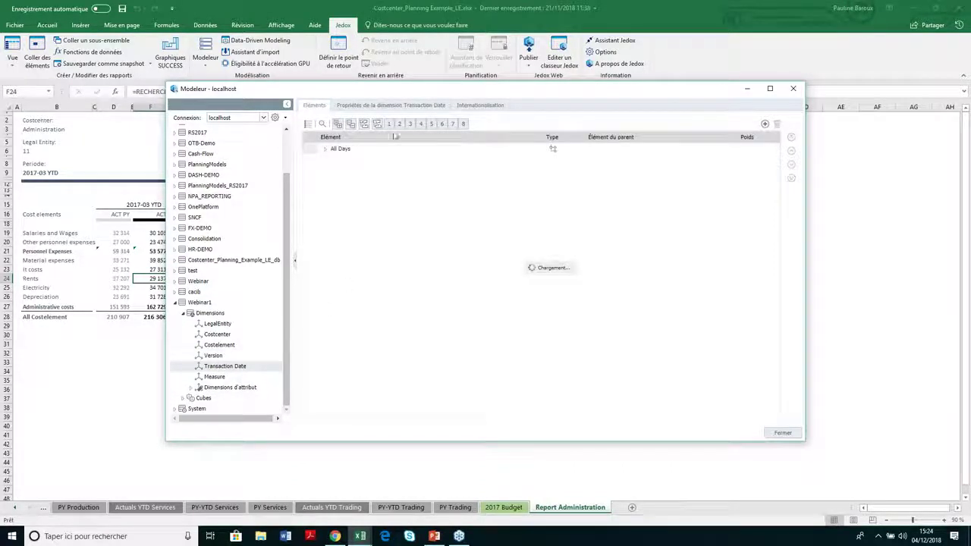
{"action": "left_click", "coordinate": [216, 378]}
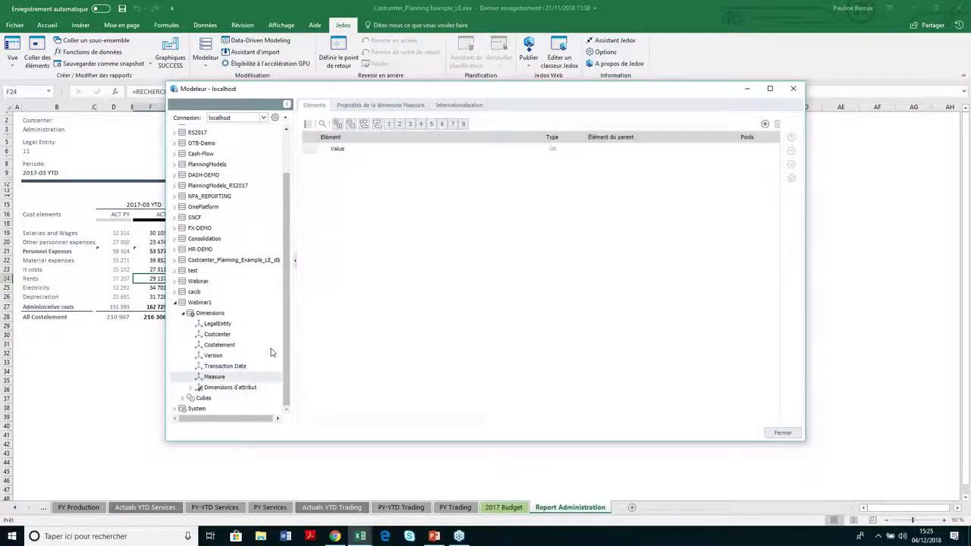
{"action": "left_click", "coordinate": [371, 158]}
{"action": "type", "text": "Comment"}
{"action": "key", "text": "Return"}
{"action": "left_click", "coordinate": [551, 159]}
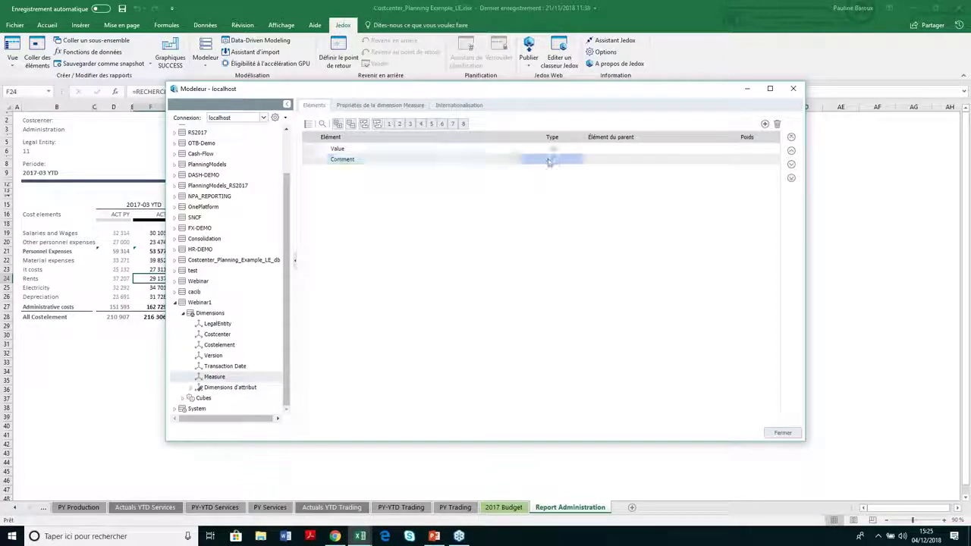
{"action": "left_click", "coordinate": [550, 160]}
{"action": "left_click", "coordinate": [552, 163]}
{"action": "left_click", "coordinate": [540, 183]}
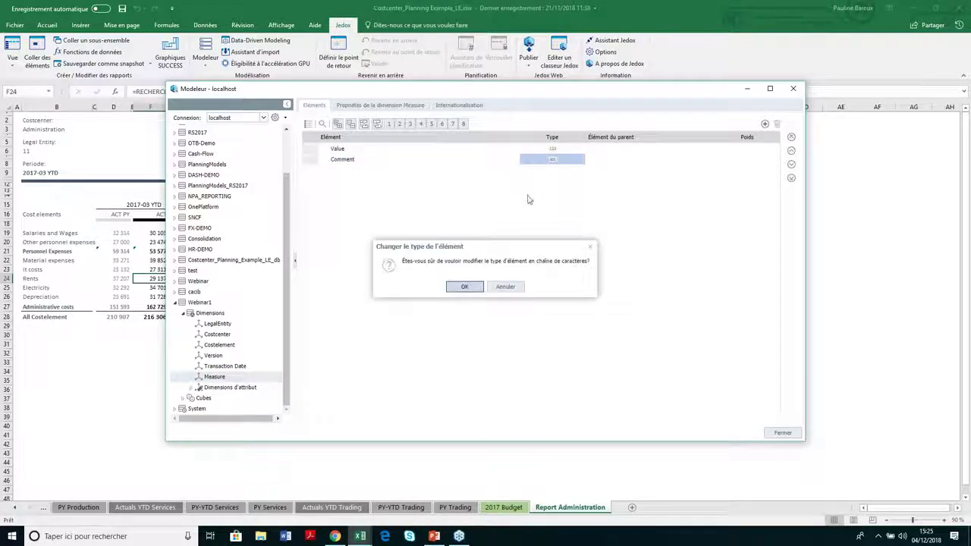
{"action": "left_click", "coordinate": [462, 289]}
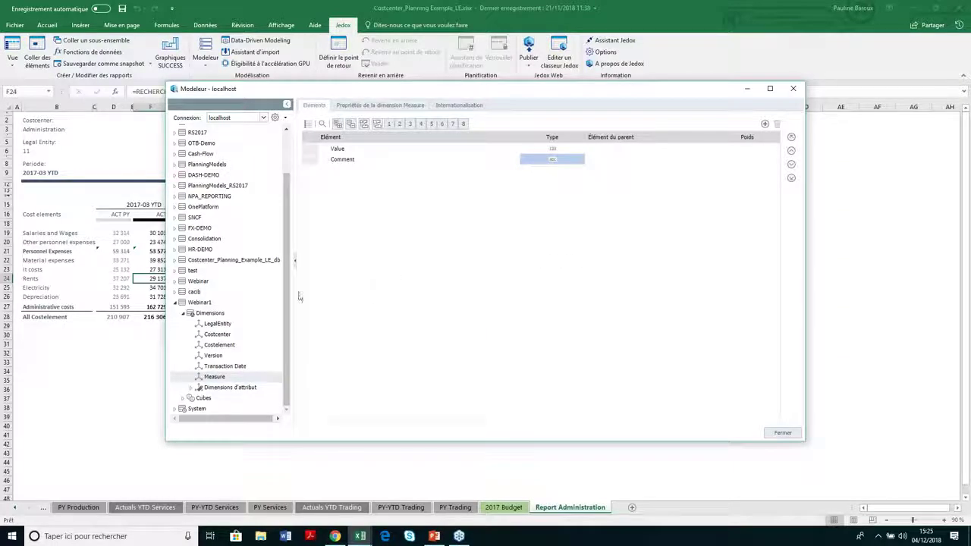
Step: Review the properties and dimensions of the Webinar1 cube, and close the Modeler
{"action": "left_click", "coordinate": [185, 399]}
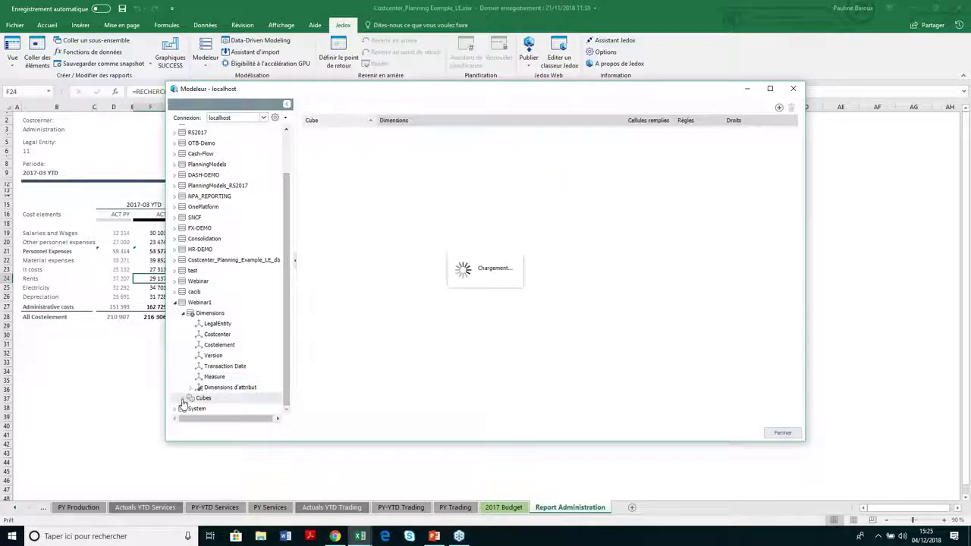
{"action": "left_click", "coordinate": [244, 409]}
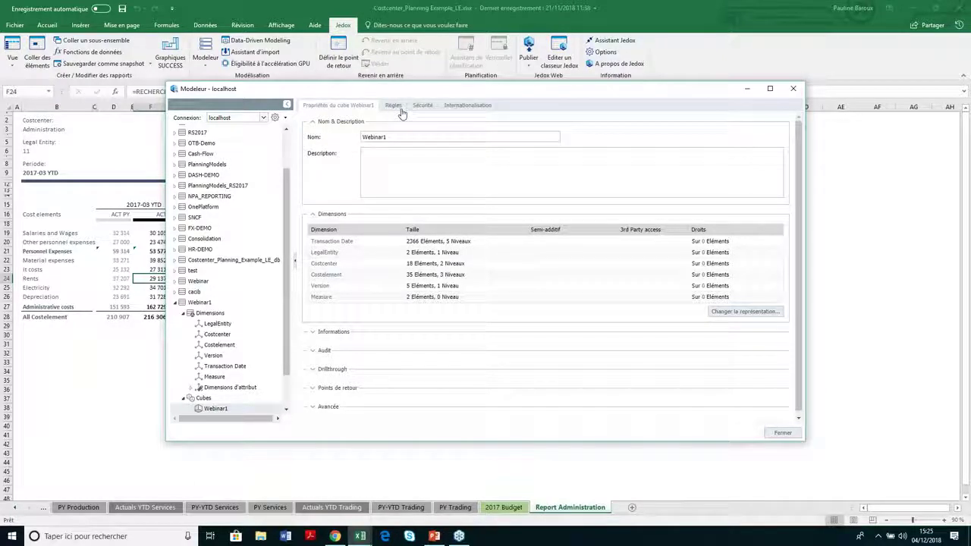
{"action": "left_click", "coordinate": [781, 434]}
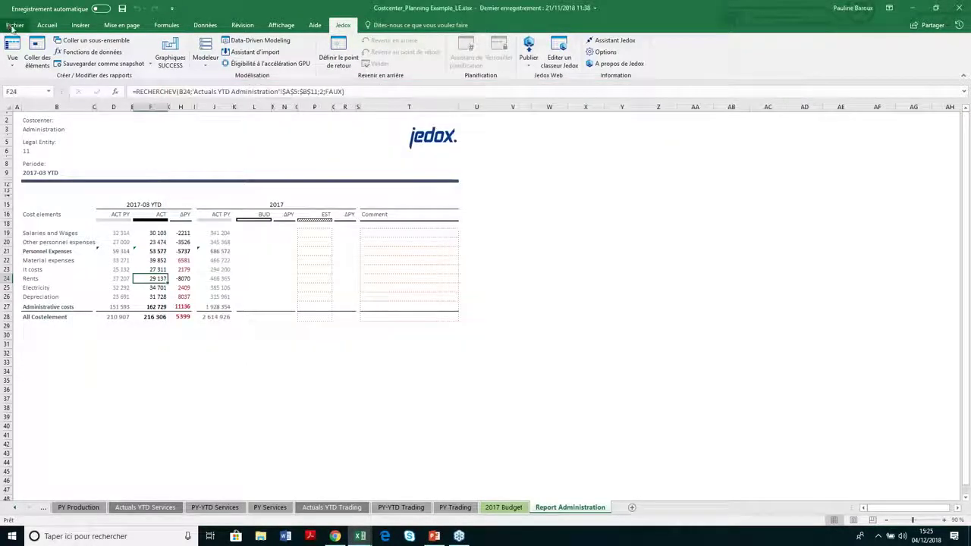
Step: Create a new blank workbook for the Jedox view
{"action": "left_click", "coordinate": [15, 25]}
{"action": "left_click", "coordinate": [25, 67]}
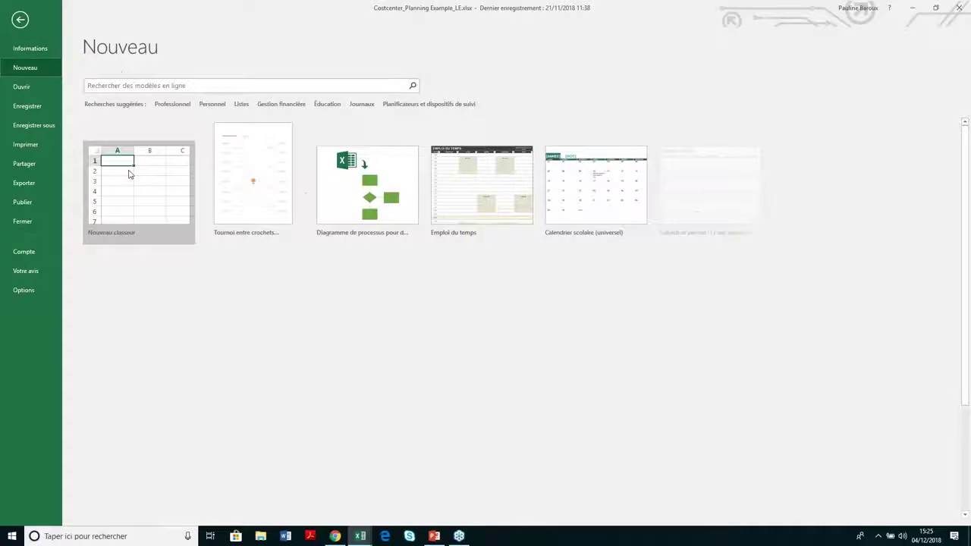
{"action": "left_click", "coordinate": [129, 175]}
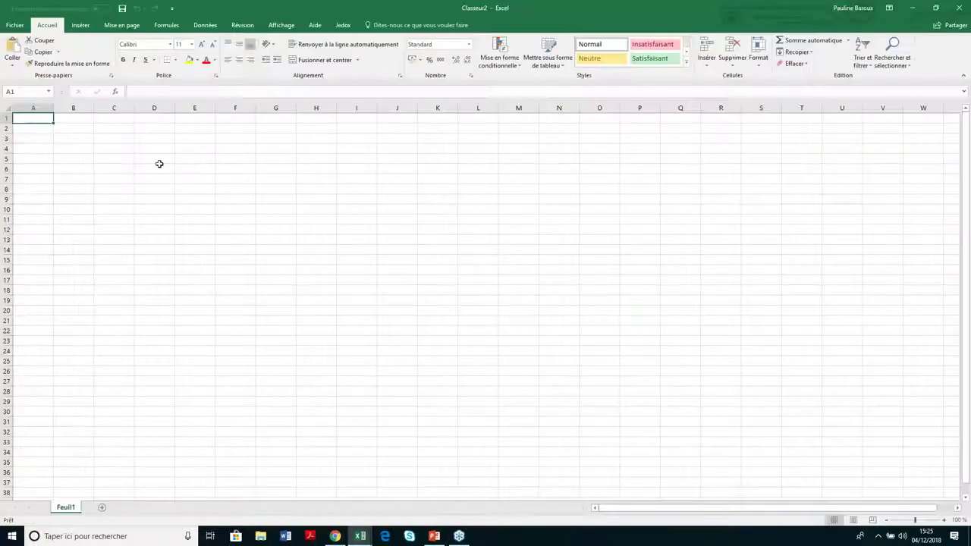
Step: Start pasting a Jedox ad-hoc view in the blank workbook and select Webinar1 as its database
{"action": "left_click", "coordinate": [343, 25]}
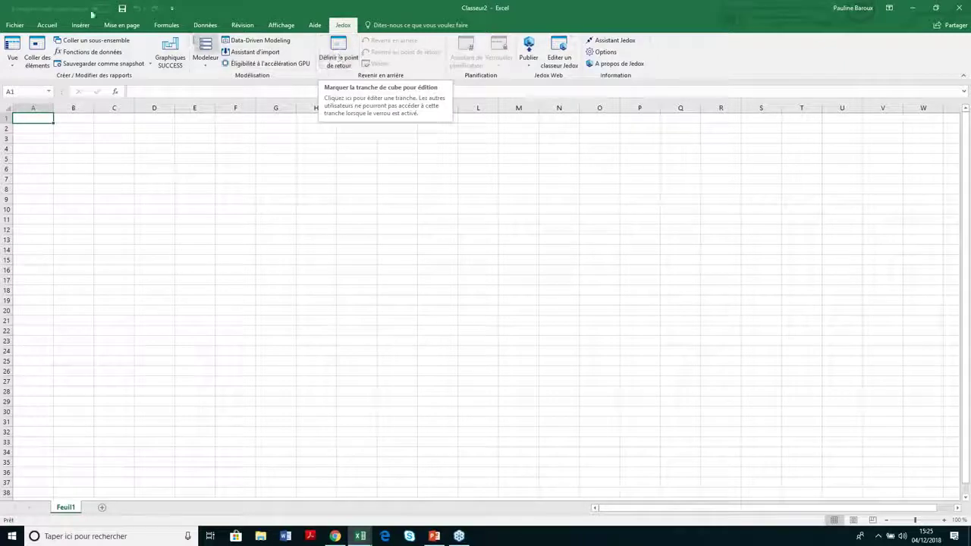
{"action": "left_click", "coordinate": [17, 48]}
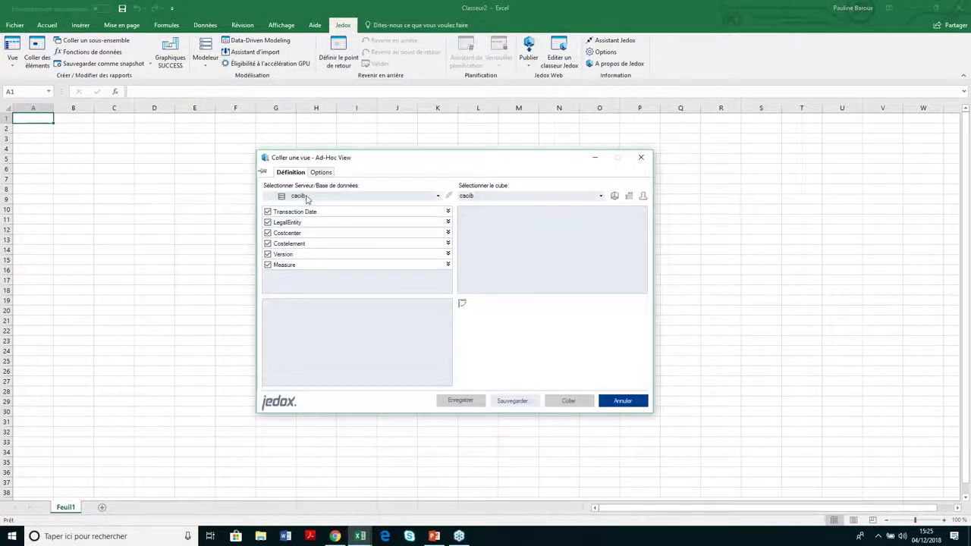
{"action": "left_click", "coordinate": [307, 197]}
{"action": "left_click", "coordinate": [315, 368]}
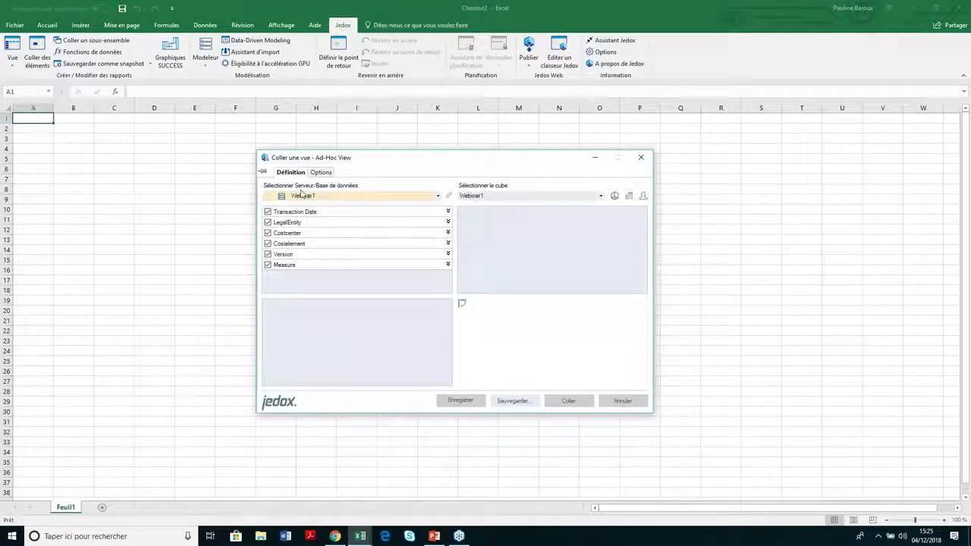
Step: Place the Transaction Date dimension in the rows and the Costcenter dimension in the columns of the ad-hoc view
{"action": "left_click_drag", "start_coordinate": [307, 216], "coordinate": [309, 217]}
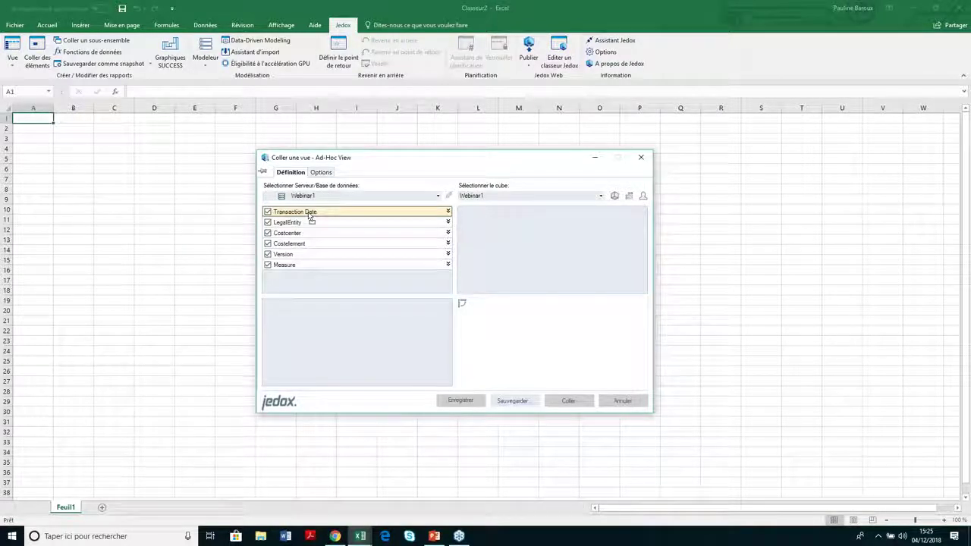
{"action": "left_click_drag", "start_coordinate": [310, 217], "coordinate": [311, 309]}
{"action": "left_click_drag", "start_coordinate": [303, 223], "coordinate": [494, 243]}
Step: Limit the Transaction Date elements to 2015 and its four quarters, and paste the view into the sheet
{"action": "left_click", "coordinate": [447, 305]}
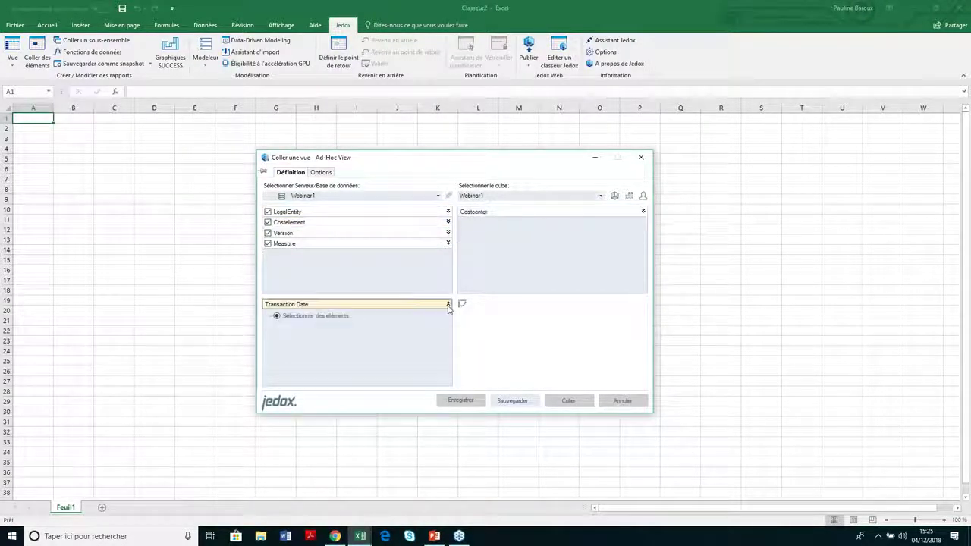
{"action": "left_click", "coordinate": [328, 317]}
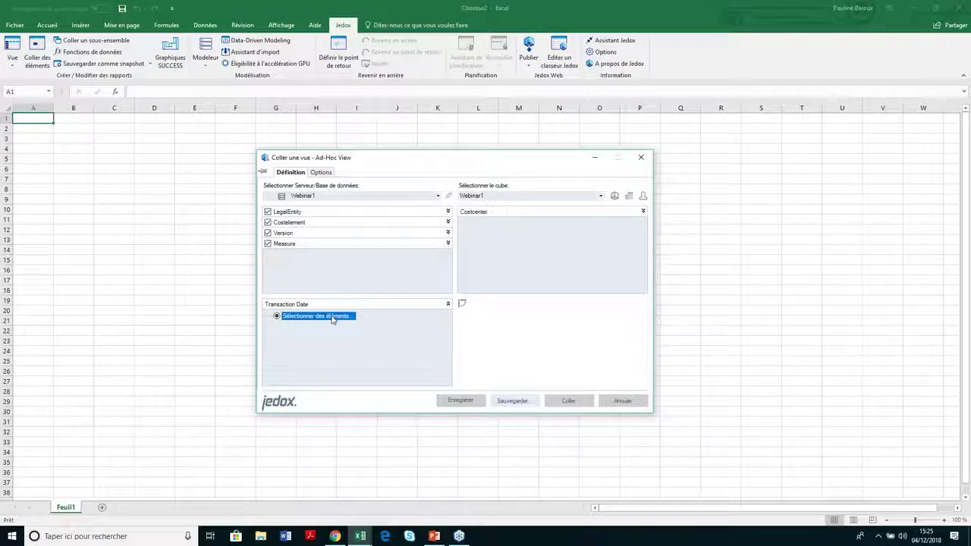
{"action": "left_click", "coordinate": [320, 176]}
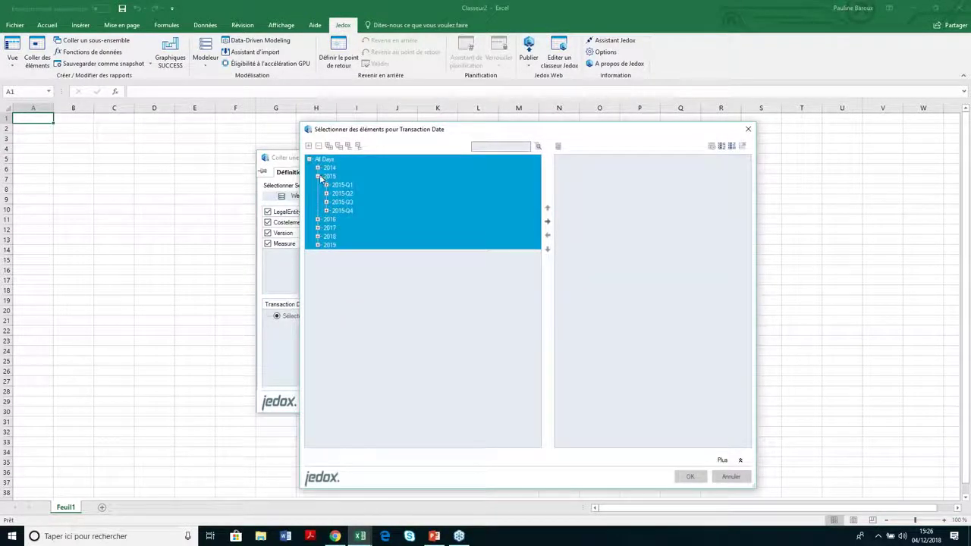
{"action": "left_click", "coordinate": [318, 177]}
{"action": "left_click", "coordinate": [319, 176]}
{"action": "left_click", "coordinate": [318, 177]}
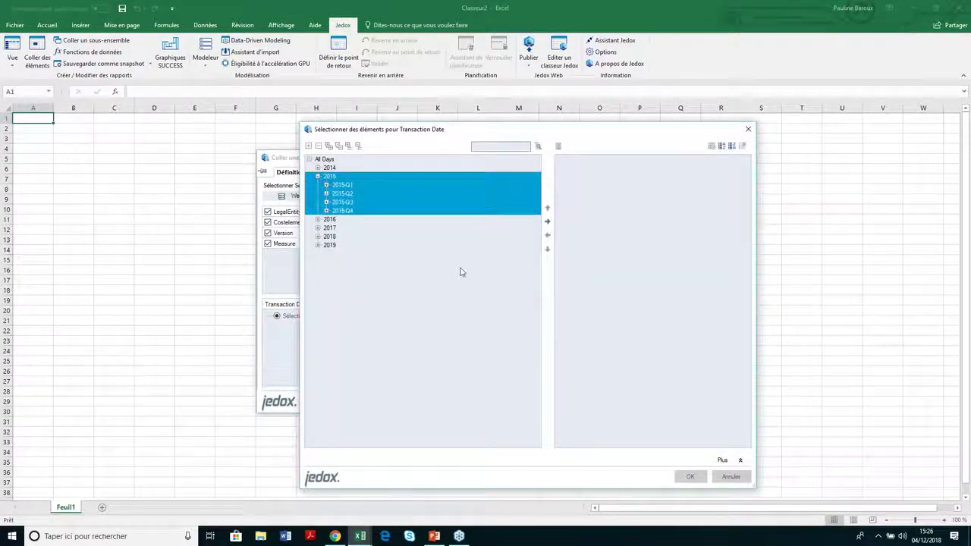
{"action": "left_click", "coordinate": [680, 477]}
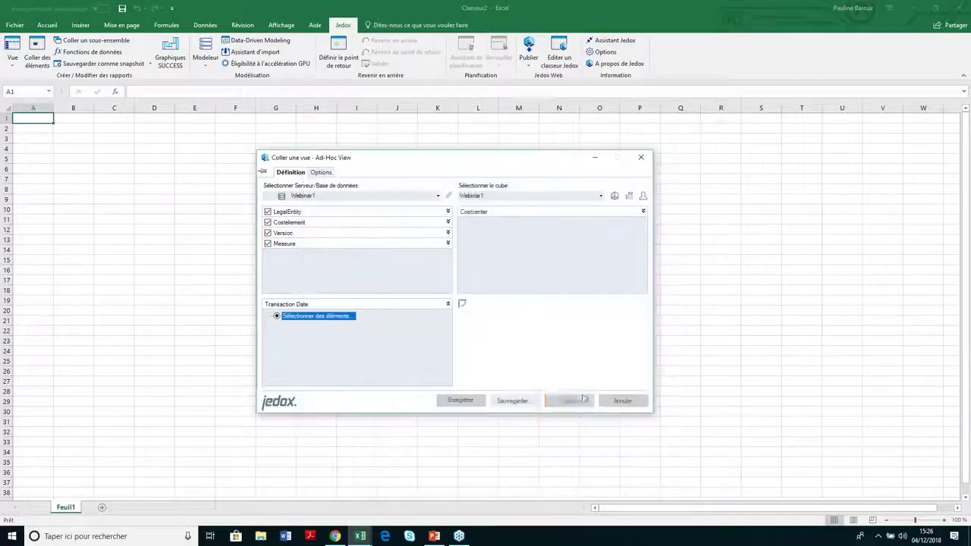
{"action": "left_click", "coordinate": [570, 402]}
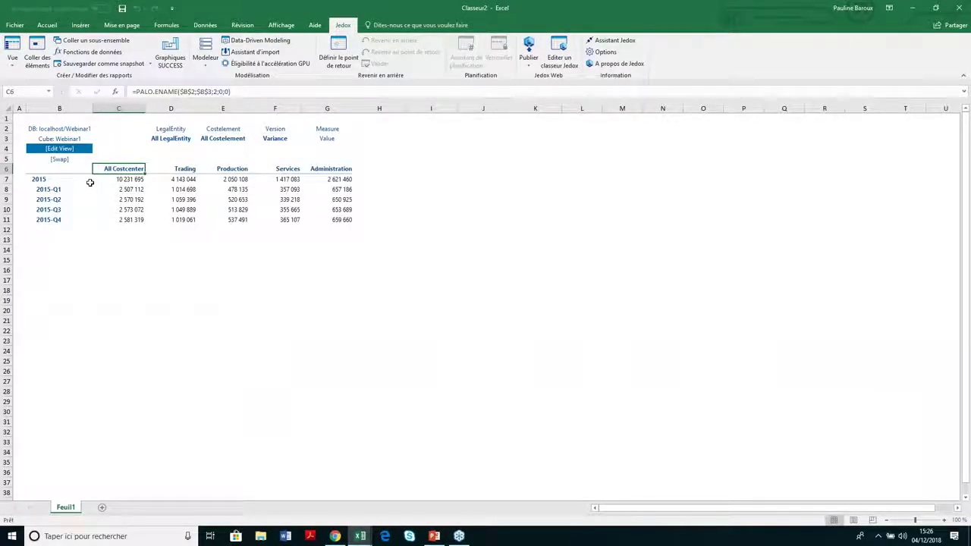
Step: Edit the view to add the Version dimension to the columns below Costcenter, and paste it again
{"action": "left_click", "coordinate": [139, 190]}
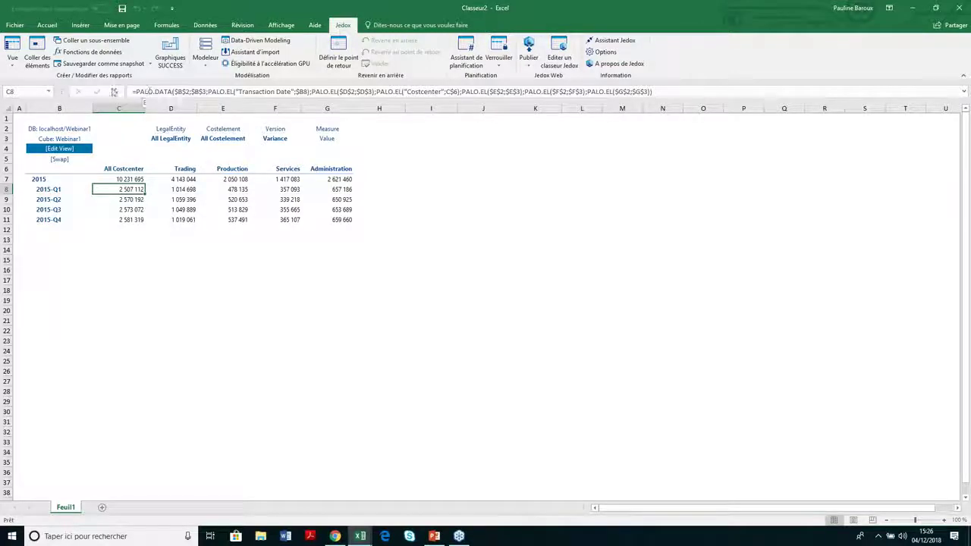
{"action": "left_click", "coordinate": [66, 159]}
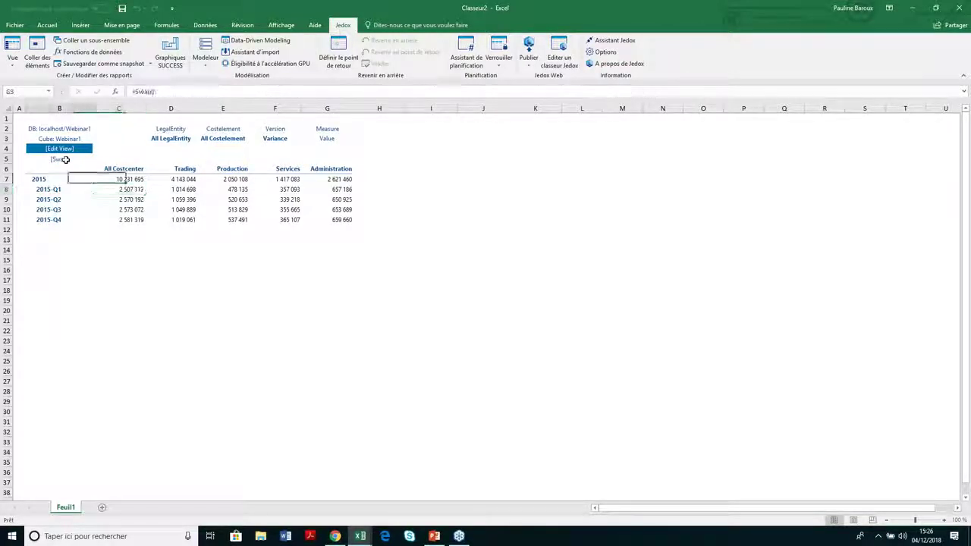
{"action": "left_click", "coordinate": [70, 149]}
{"action": "left_click_drag", "start_coordinate": [309, 235], "coordinate": [576, 245]}
{"action": "left_click", "coordinate": [568, 400]}
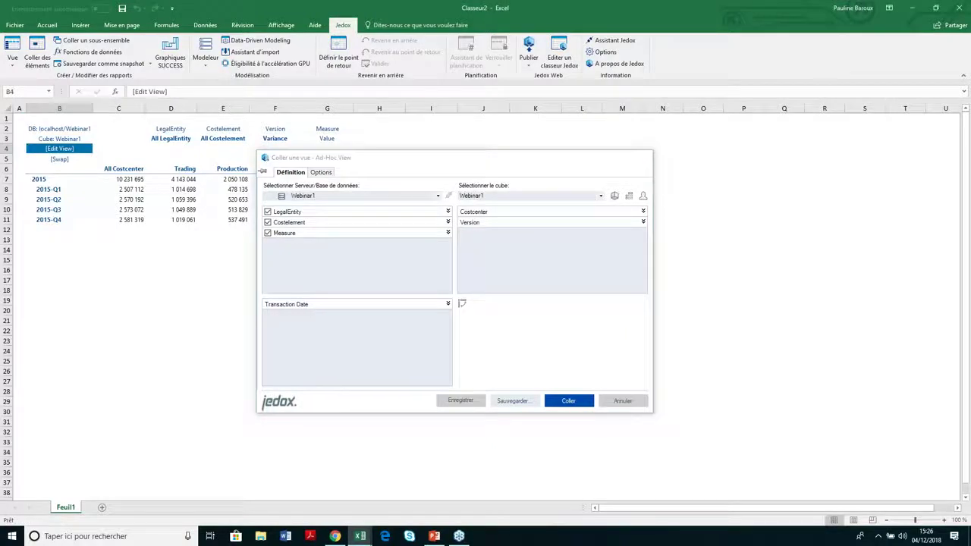
Step: Edit the view to move Version from the columns back to the page filters, and paste it again
{"action": "left_click", "coordinate": [69, 150]}
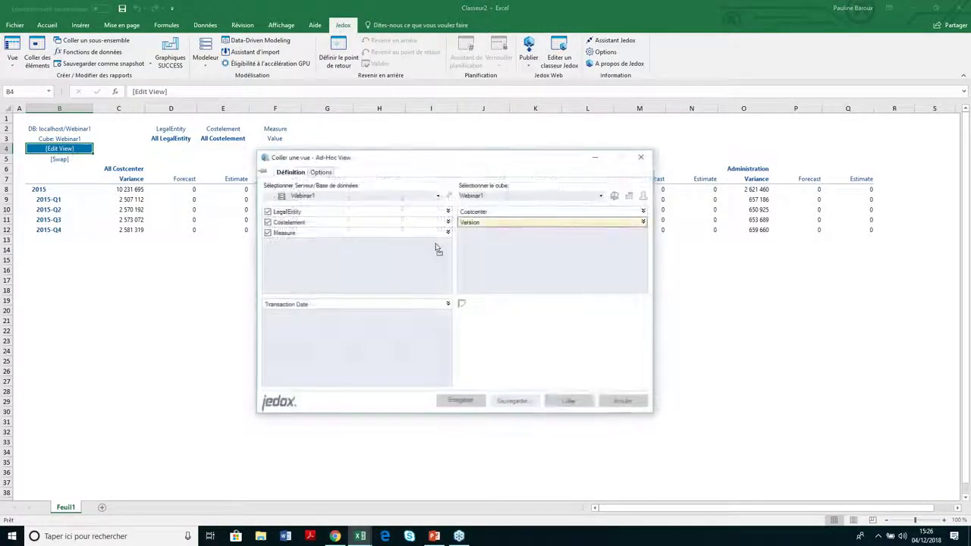
{"action": "left_click", "coordinate": [568, 400]}
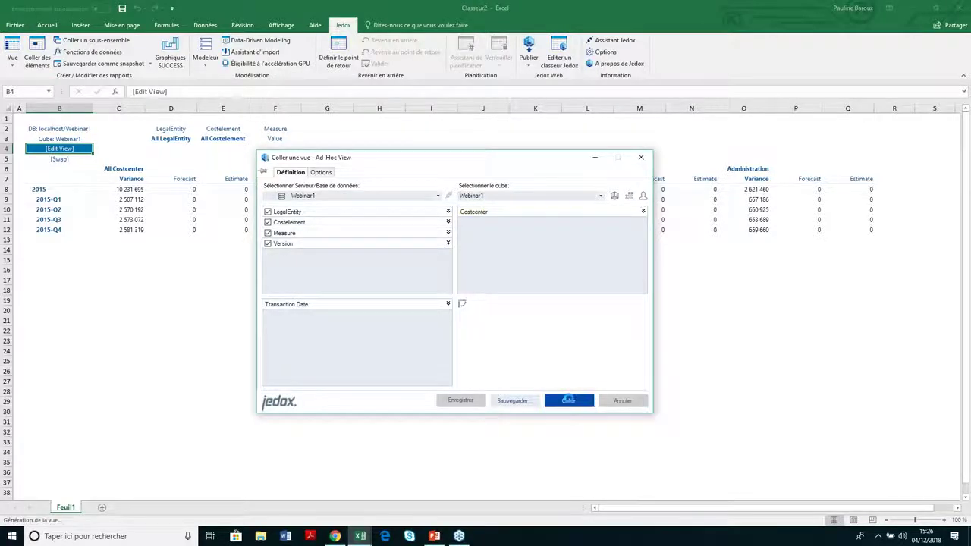
Step: Swap the All Costcenter column heading with Costelement: All Costelement through the drill-down exchange
{"action": "left_click", "coordinate": [135, 168]}
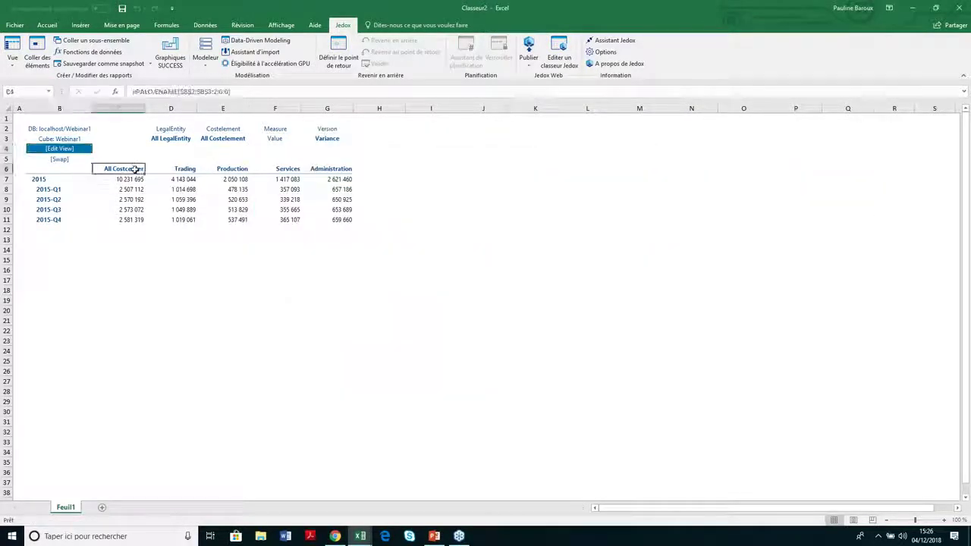
{"action": "right_click", "coordinate": [137, 170]}
{"action": "mouse_move", "coordinate": [205, 428]}
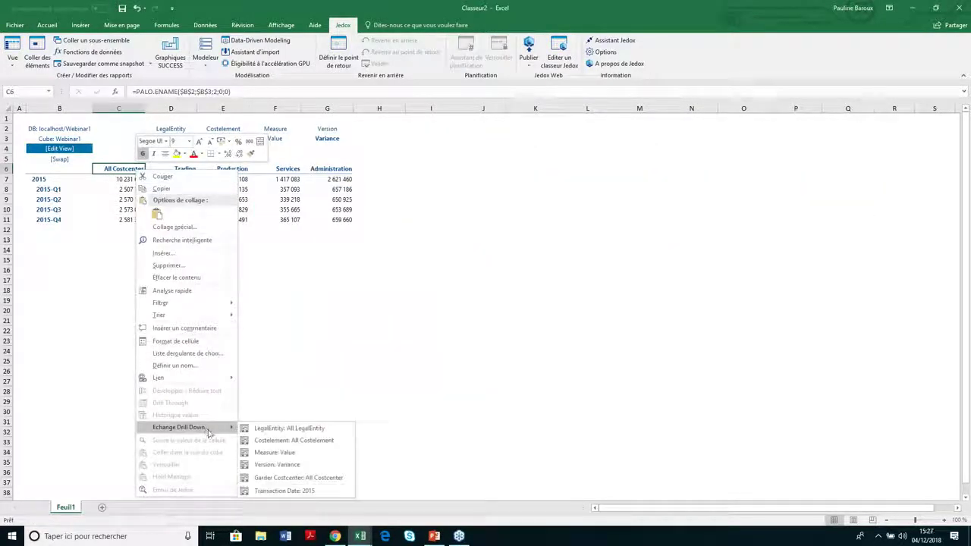
{"action": "left_click", "coordinate": [296, 442]}
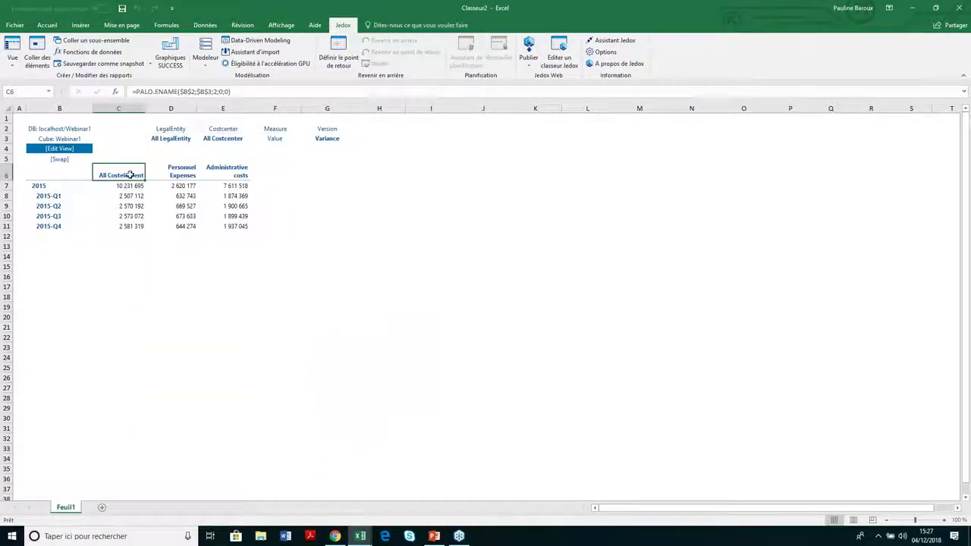
Step: Drill down into the Administrative costs and Personnel Expenses columns and the 2015-Q1 row
{"action": "left_click", "coordinate": [232, 172]}
{"action": "double_click", "coordinate": [171, 170]}
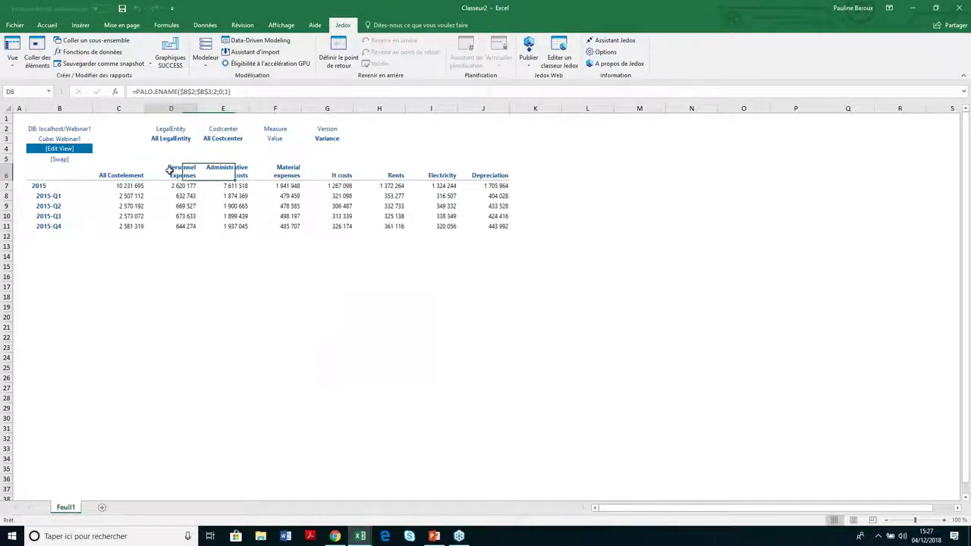
{"action": "double_click", "coordinate": [62, 196]}
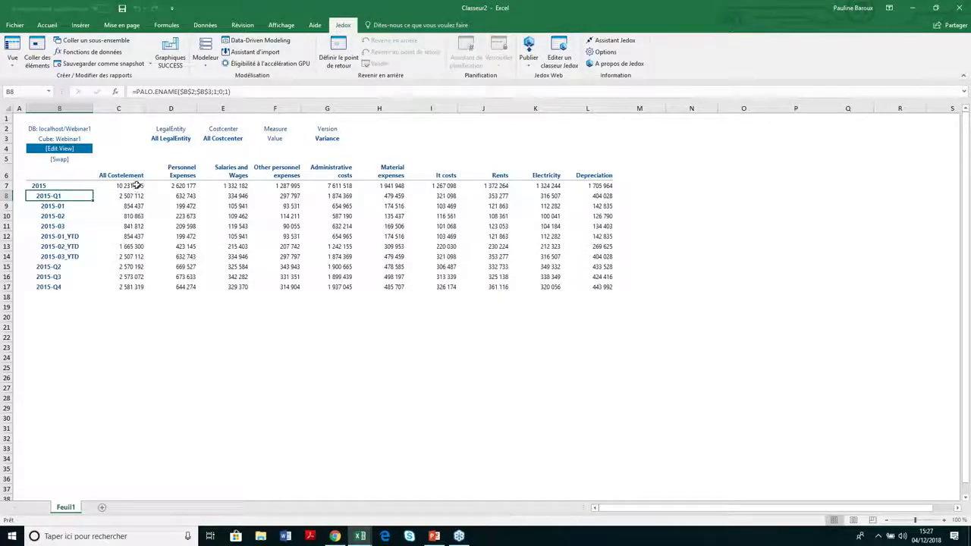
Step: Sum the 2015 row's values with AutoSum in column M, and fill the formula down to the 2015-Q4 row
{"action": "left_click_drag", "start_coordinate": [131, 185], "coordinate": [183, 186]}
{"action": "left_click_drag", "start_coordinate": [264, 193], "coordinate": [599, 187]}
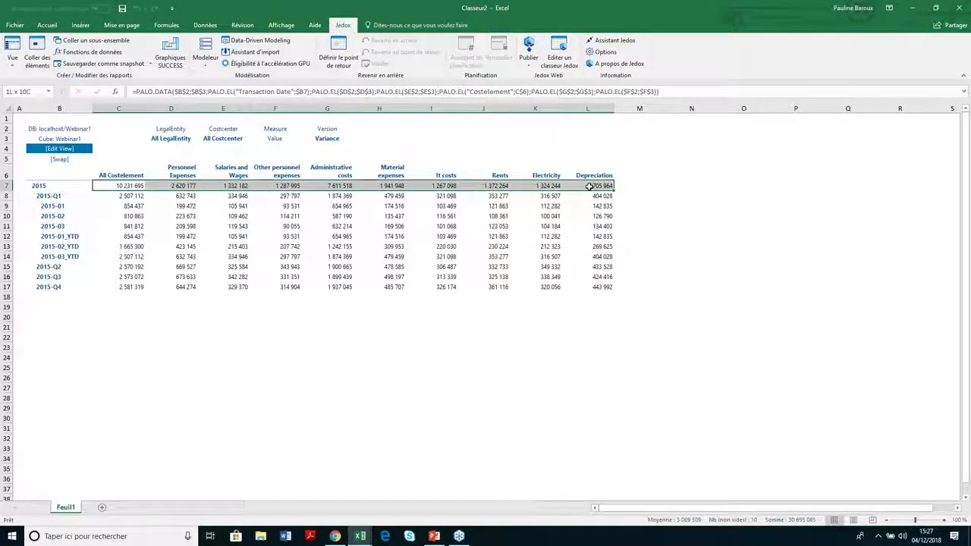
{"action": "left_click", "coordinate": [47, 25]}
{"action": "left_click", "coordinate": [798, 40]}
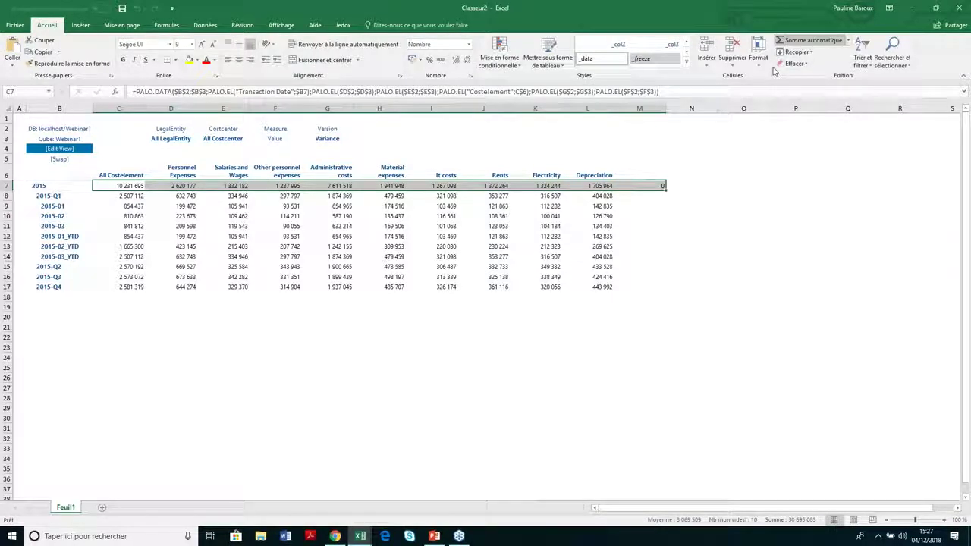
{"action": "left_click_drag", "start_coordinate": [666, 190], "coordinate": [639, 289]}
Step: Check the formula of the 2015-02 Electricity cell, and delete the totals column M
{"action": "left_click", "coordinate": [535, 216]}
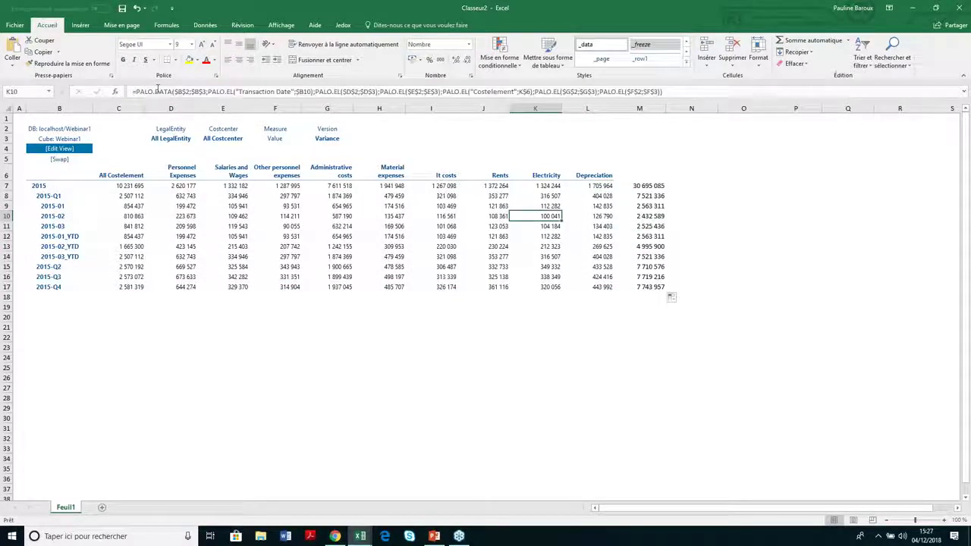
{"action": "left_click_drag", "start_coordinate": [603, 146], "coordinate": [603, 499]}
{"action": "right_click", "coordinate": [639, 114]}
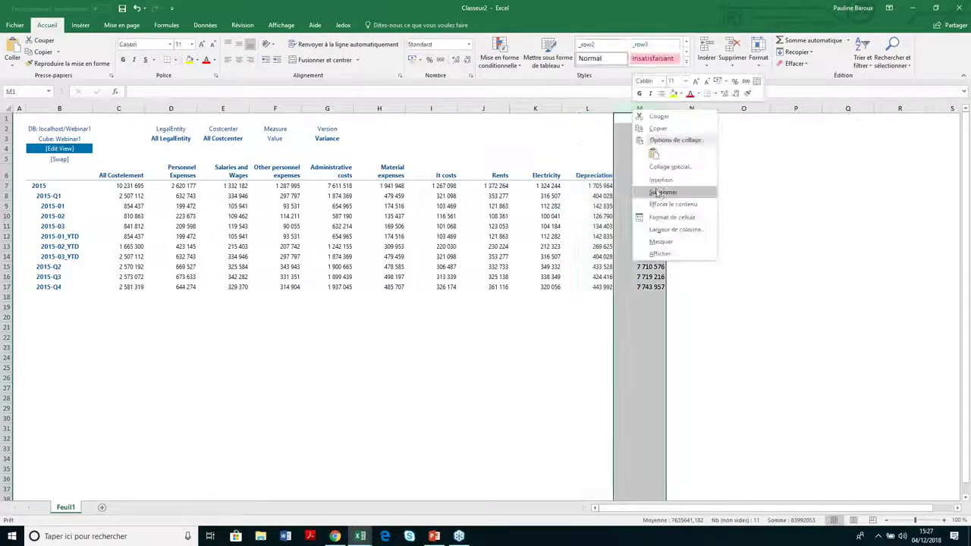
{"action": "left_click", "coordinate": [658, 191]}
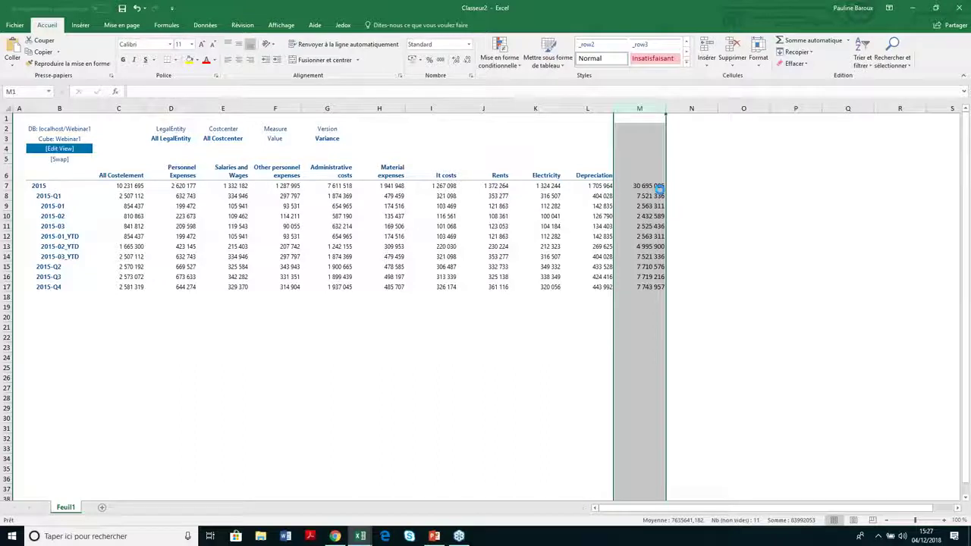
{"action": "left_click", "coordinate": [346, 330]}
{"action": "left_click", "coordinate": [346, 330]}
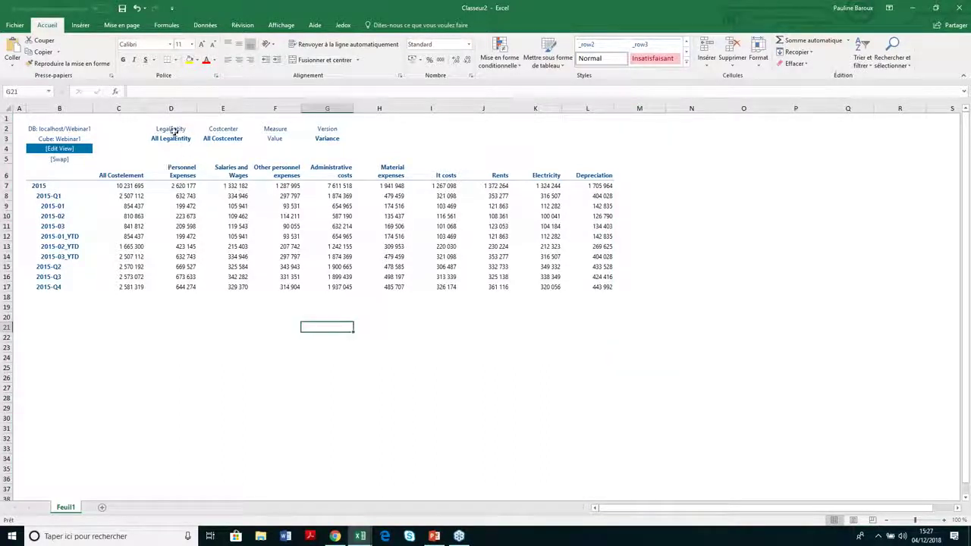
Step: Set the view's Costcenter page filter to Trading
{"action": "left_click_drag", "start_coordinate": [156, 127], "coordinate": [345, 140]}
{"action": "left_click", "coordinate": [371, 142]}
{"action": "left_click", "coordinate": [231, 138]}
{"action": "double_click", "coordinate": [226, 138]}
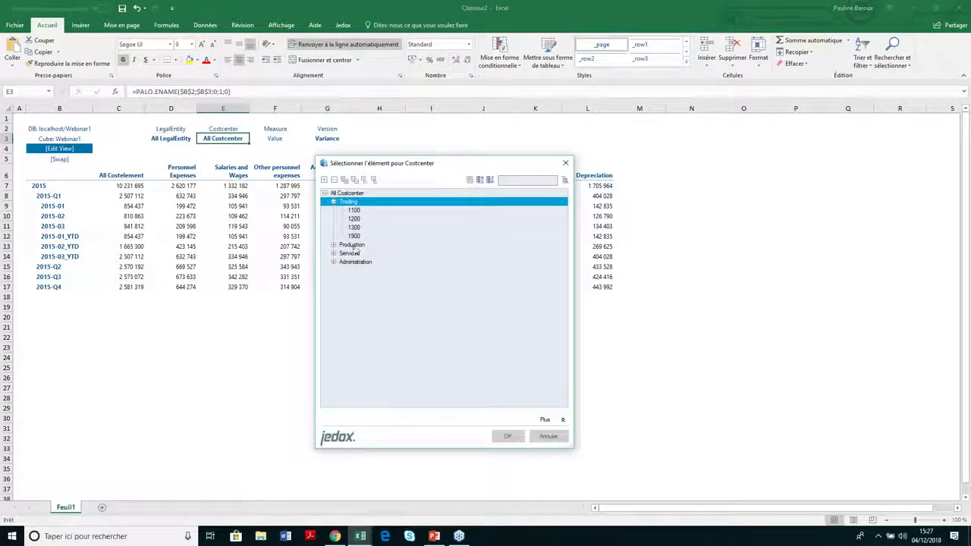
{"action": "left_click", "coordinate": [507, 436]}
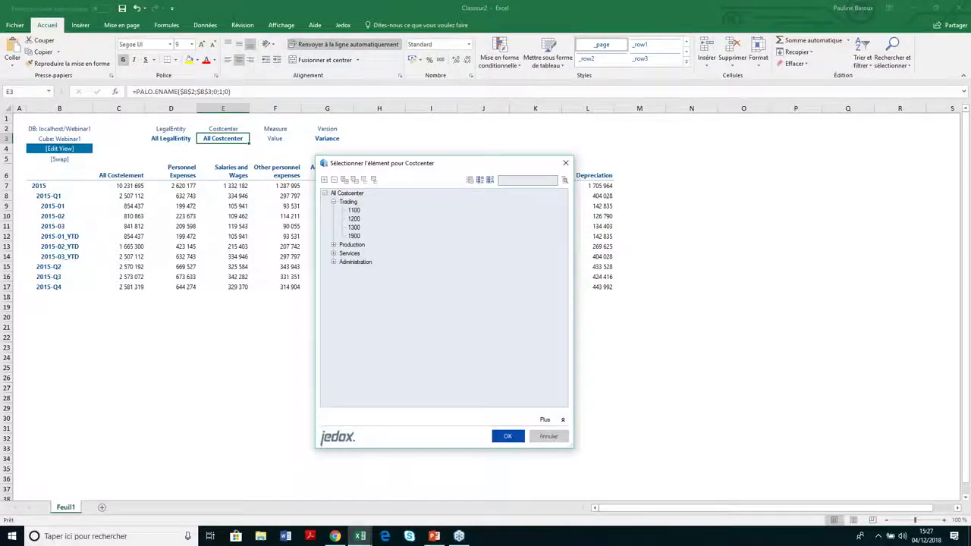
Step: Set the view's Version filter to Actual and its LegalEntity filter to 11
{"action": "double_click", "coordinate": [327, 138]}
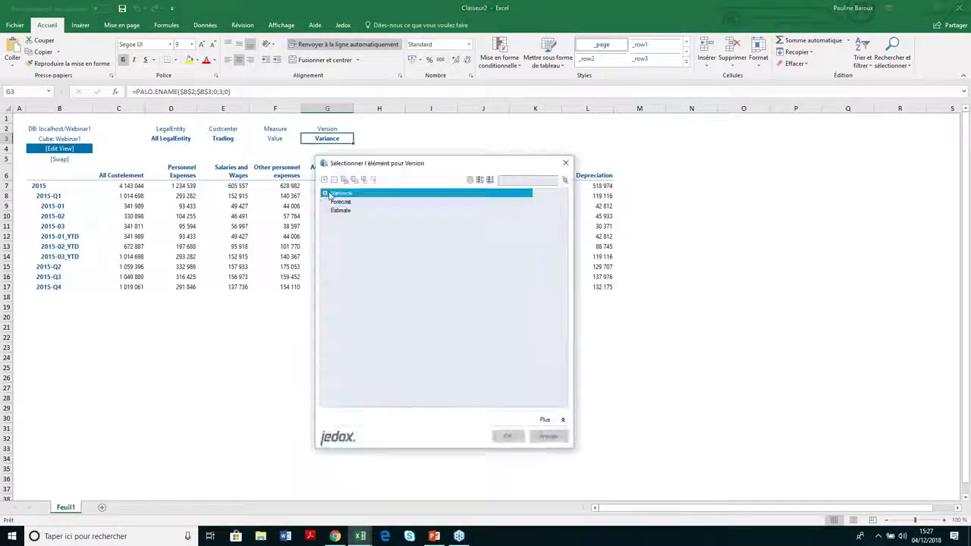
{"action": "left_click", "coordinate": [506, 436]}
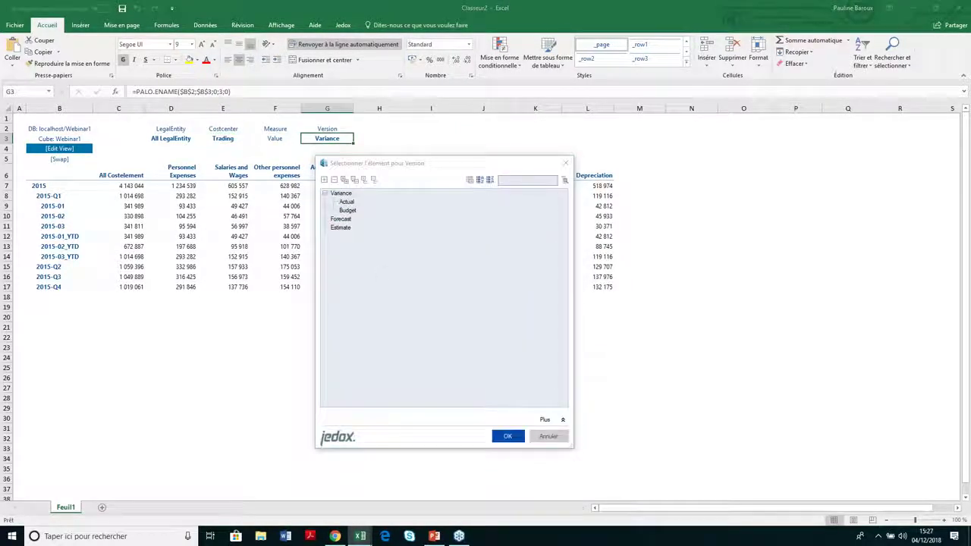
{"action": "left_click", "coordinate": [182, 159]}
{"action": "double_click", "coordinate": [188, 139]}
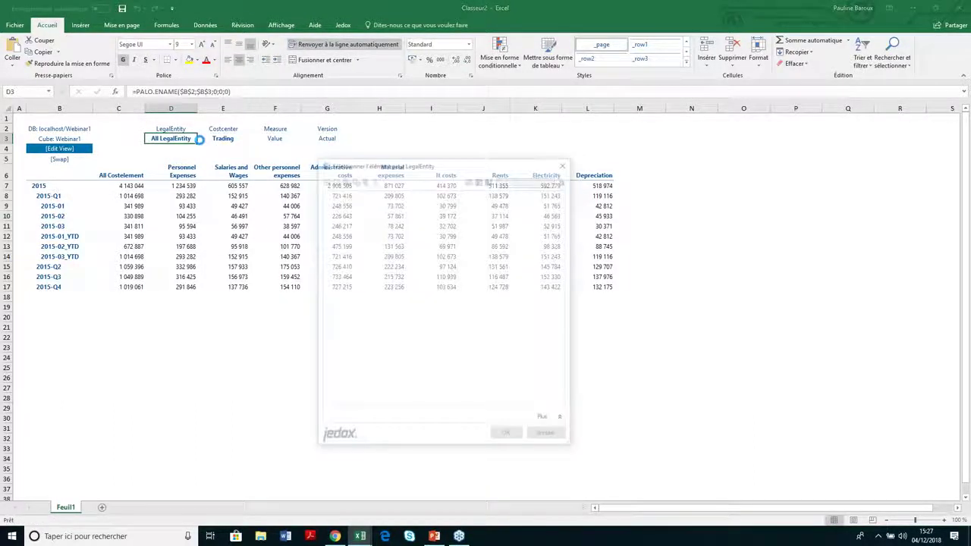
{"action": "left_click", "coordinate": [505, 432]}
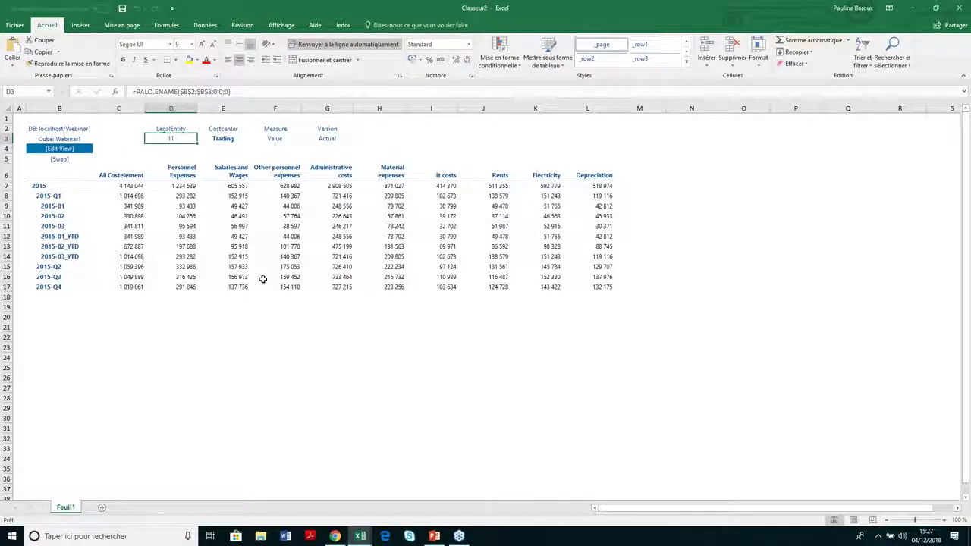
Step: Edit the view to show 2018 and its four quarters as the Transaction Date rows, and paste it again
{"action": "double_click", "coordinate": [63, 148]}
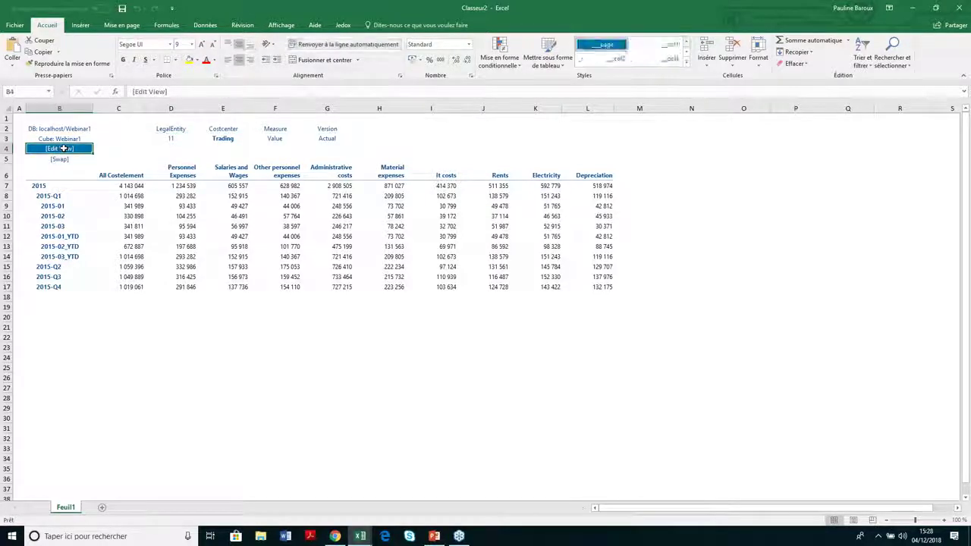
{"action": "left_click", "coordinate": [447, 303]}
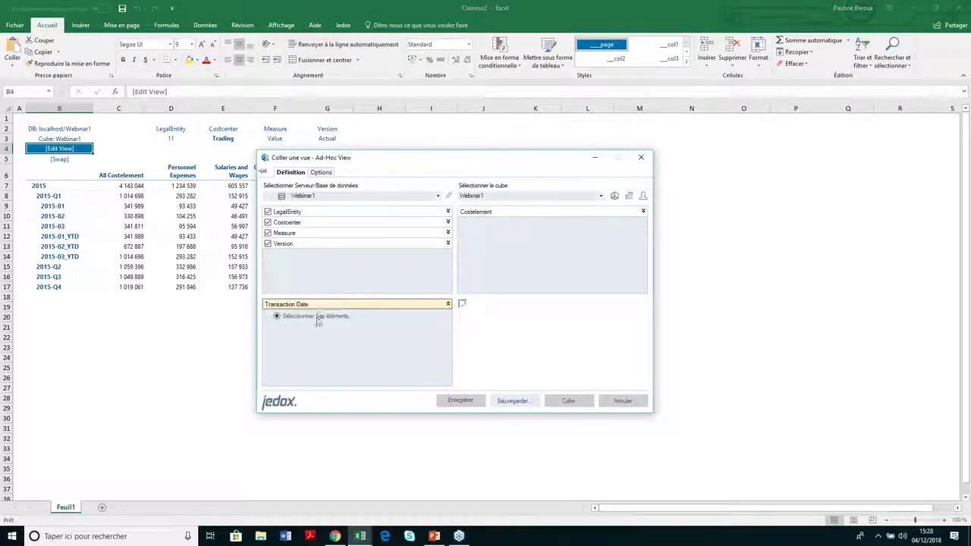
{"action": "left_click", "coordinate": [319, 318]}
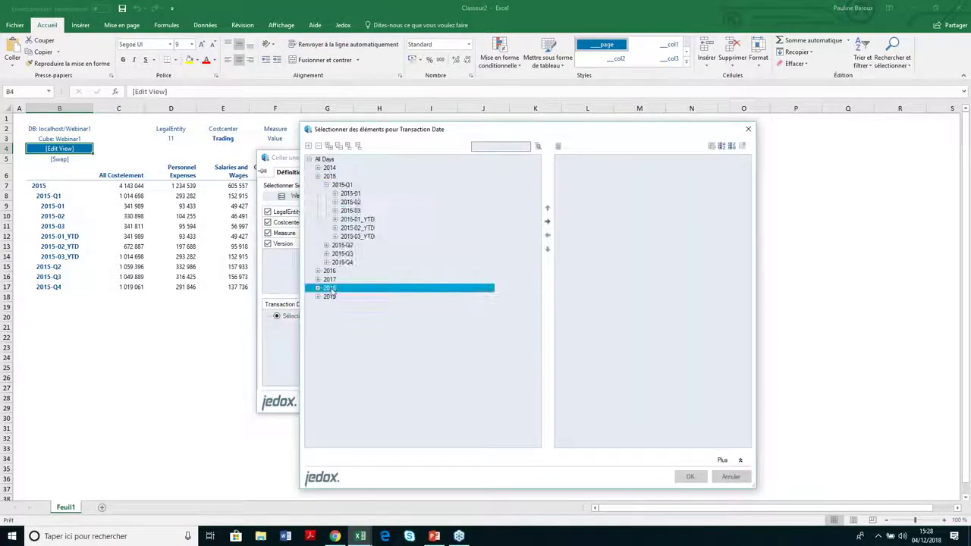
{"action": "left_click", "coordinate": [691, 477]}
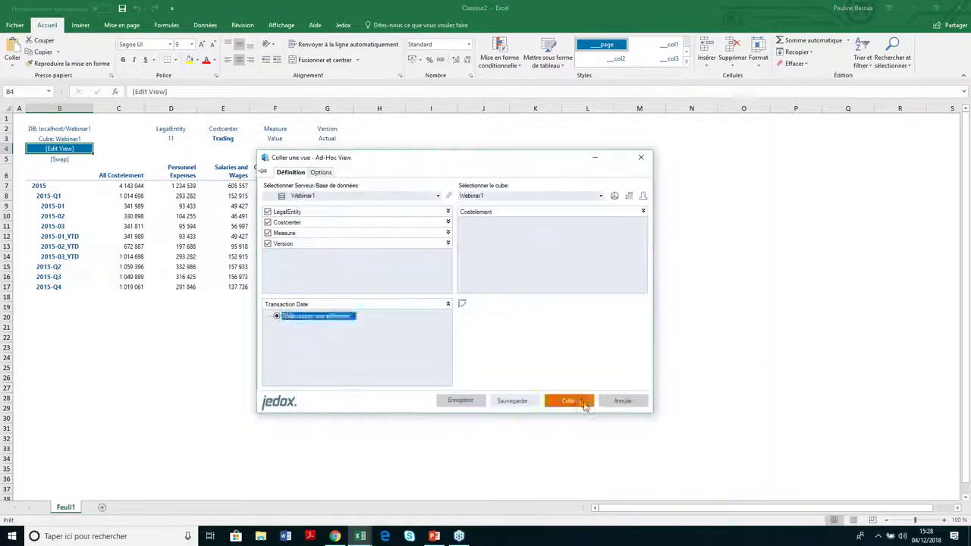
{"action": "key", "text": "Return"}
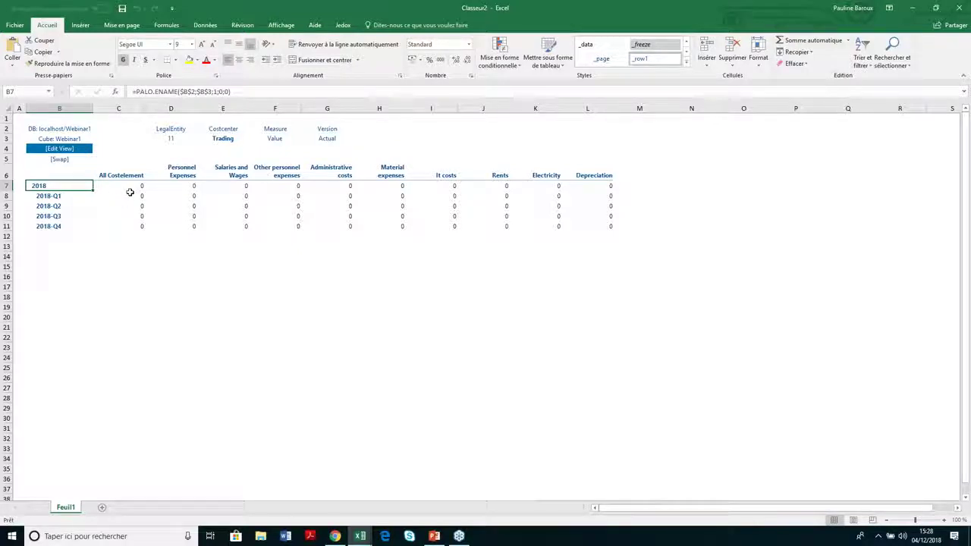
Step: Enter "copy actual;2015" in the 2018 All Costelement cell to copy the 2015 Actual figures into 2018
{"action": "left_click", "coordinate": [130, 188]}
{"action": "double_click", "coordinate": [131, 187]}
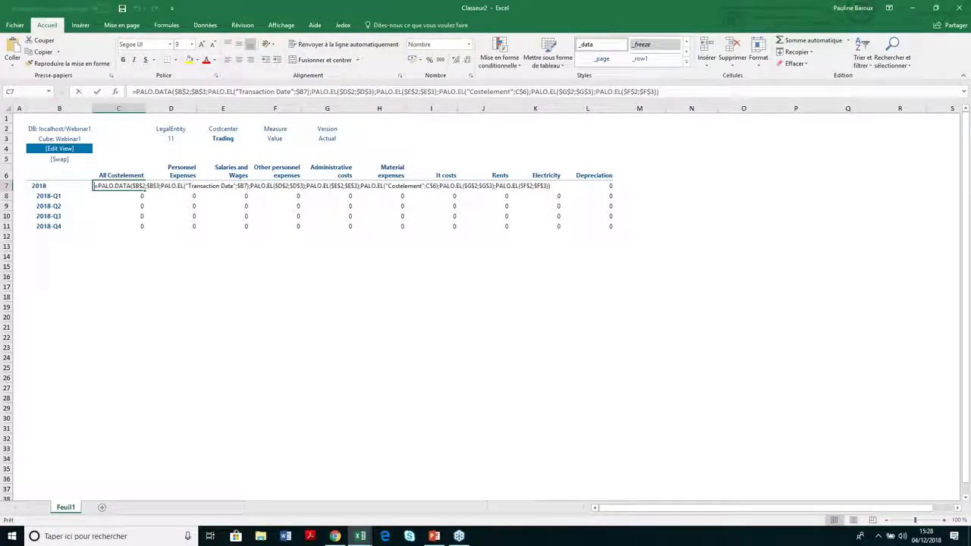
{"action": "type", "text": "copy actual;2015"}
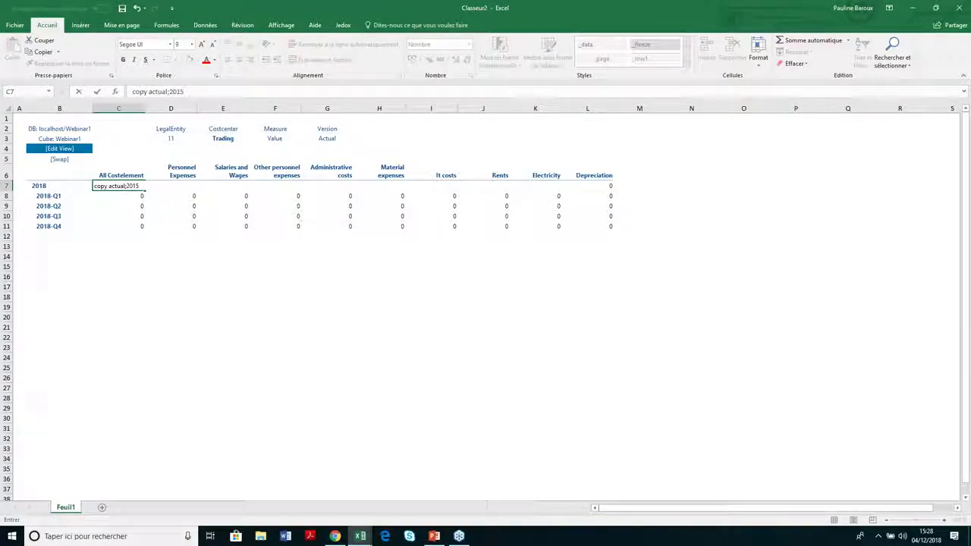
{"action": "key", "text": "Return"}
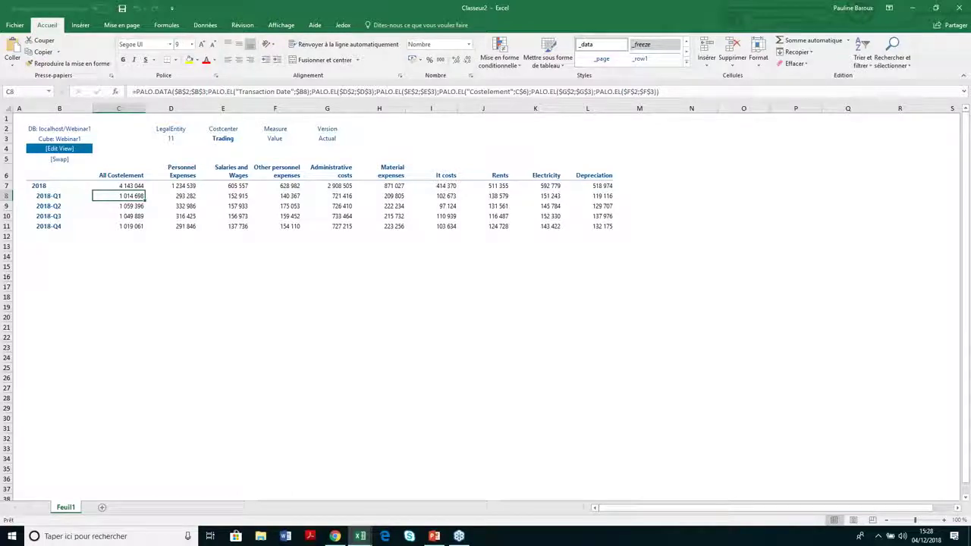
Step: Splash 2 million over the 2018 Personnel Expenses total by entering "#2M" in its cell
{"action": "left_click", "coordinate": [177, 186]}
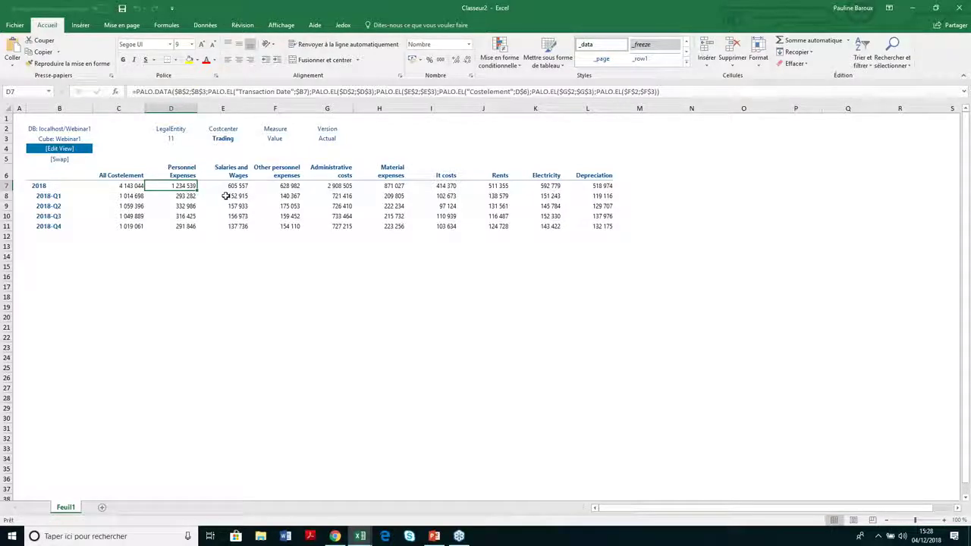
{"action": "key", "text": "F2"}
{"action": "key", "text": "Escape"}
{"action": "type", "text": "#2M"}
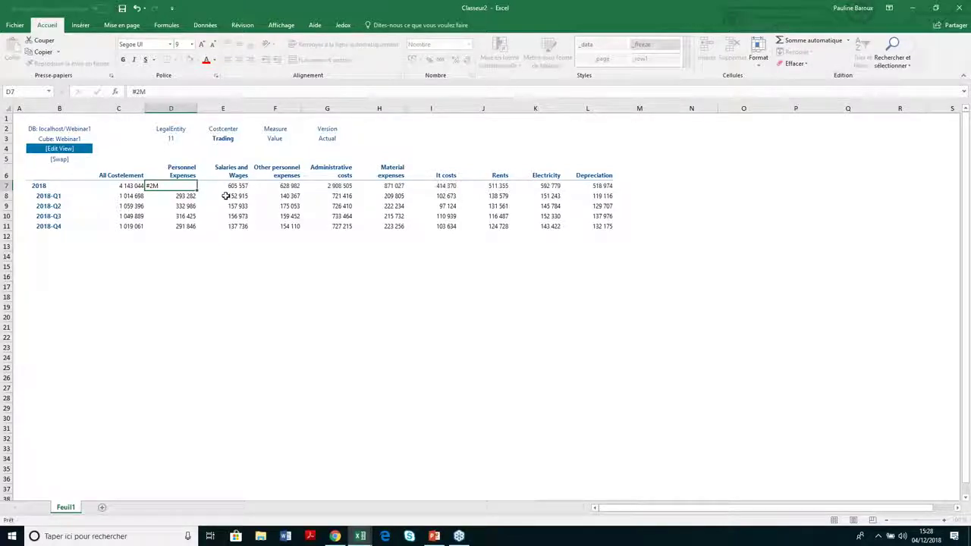
{"action": "key", "text": "Return"}
Step: Try to distribute the 2018 Personnel Expenses total by entering "2M like 2016" in its cell
{"action": "double_click", "coordinate": [189, 186]}
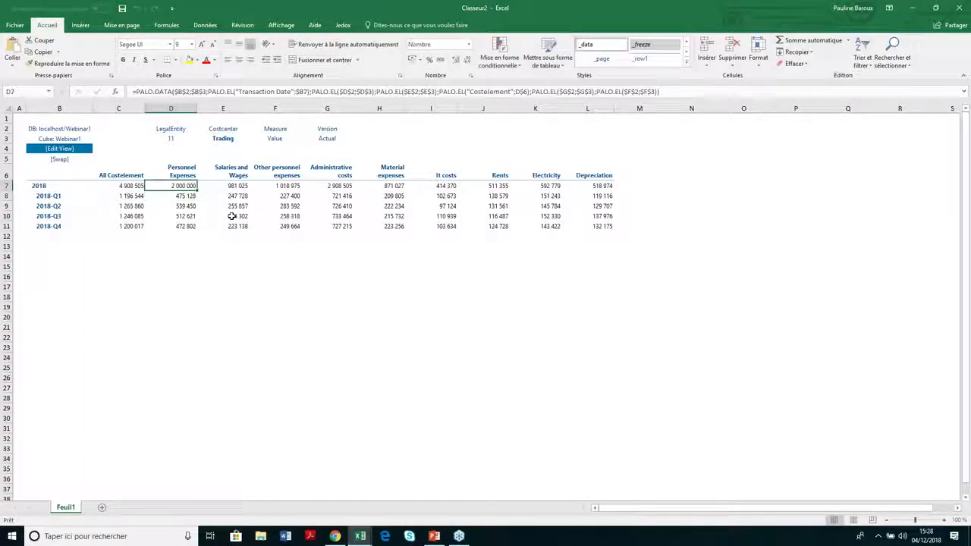
{"action": "type", "text": "2M like 2016"}
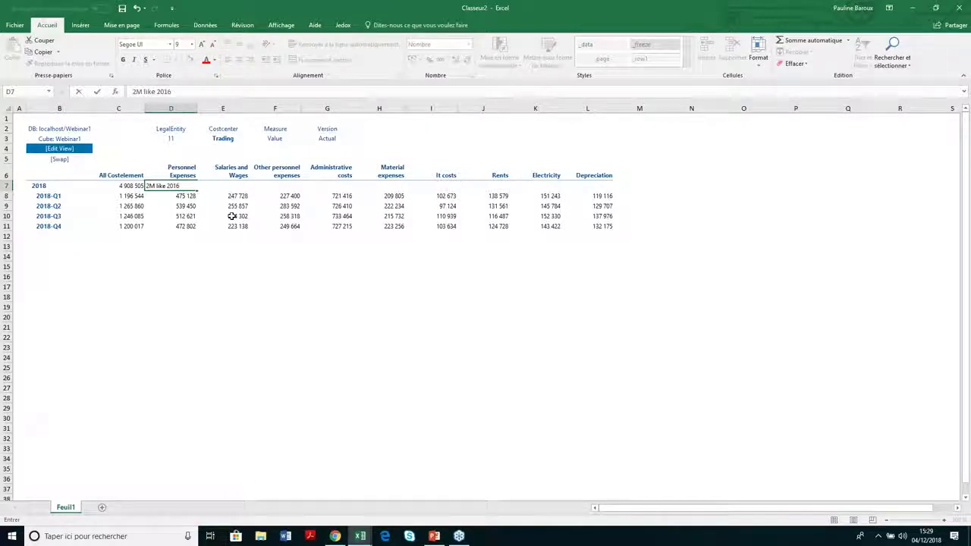
{"action": "key", "text": "Return"}
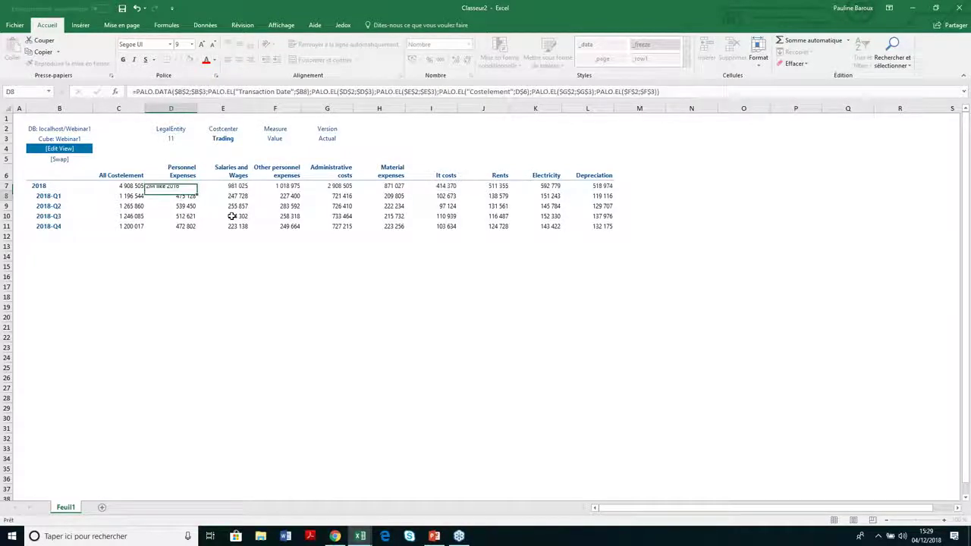
{"action": "left_click", "coordinate": [586, 240]}
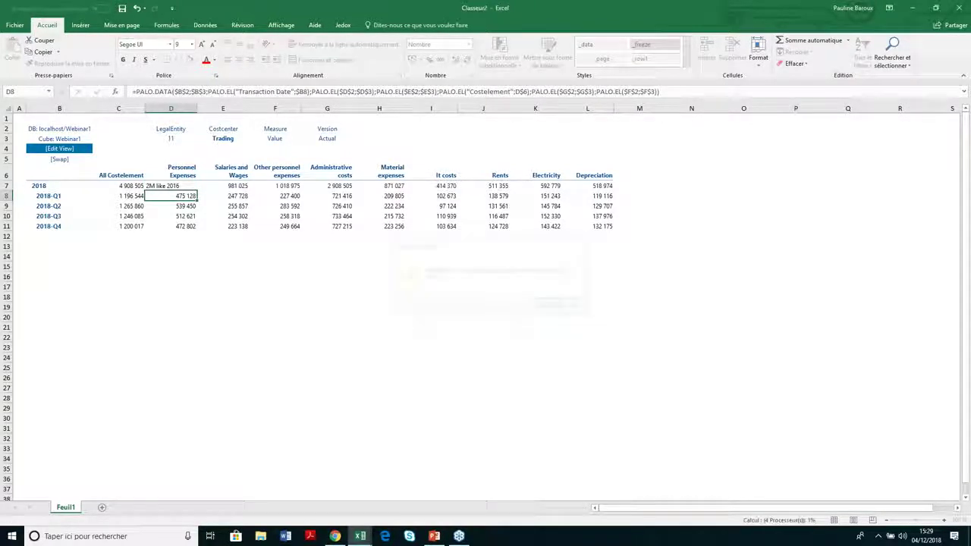
Step: Distribute the 2018 Personnel Expenses total following the 2015 pattern by entering "2m like 2015", and check the Salaries and Wages cells
{"action": "left_click", "coordinate": [191, 186]}
{"action": "key", "text": "F2"}
{"action": "key", "text": "shift+Home"}
{"action": "type", "text": "2m like"}
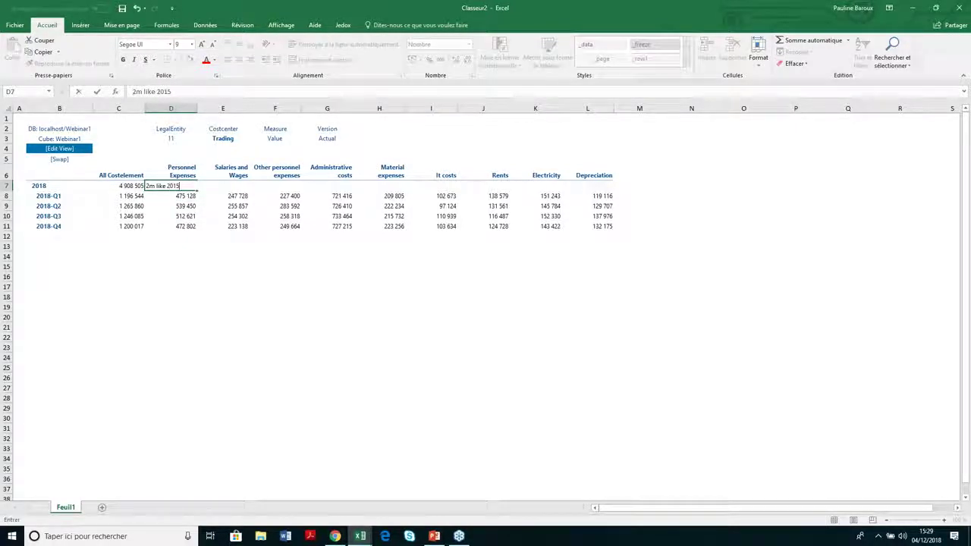
{"action": "key", "text": "Return"}
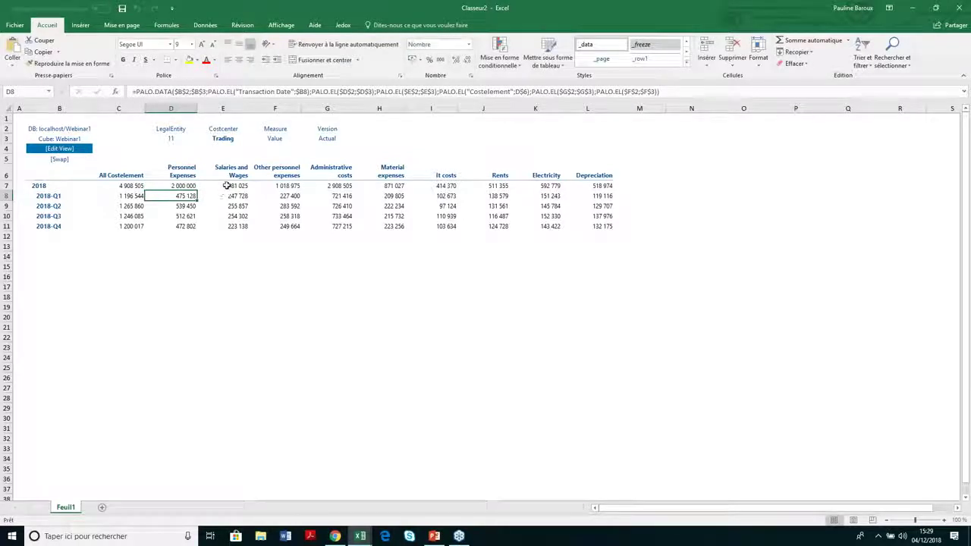
{"action": "left_click", "coordinate": [226, 186]}
{"action": "left_click", "coordinate": [227, 206]}
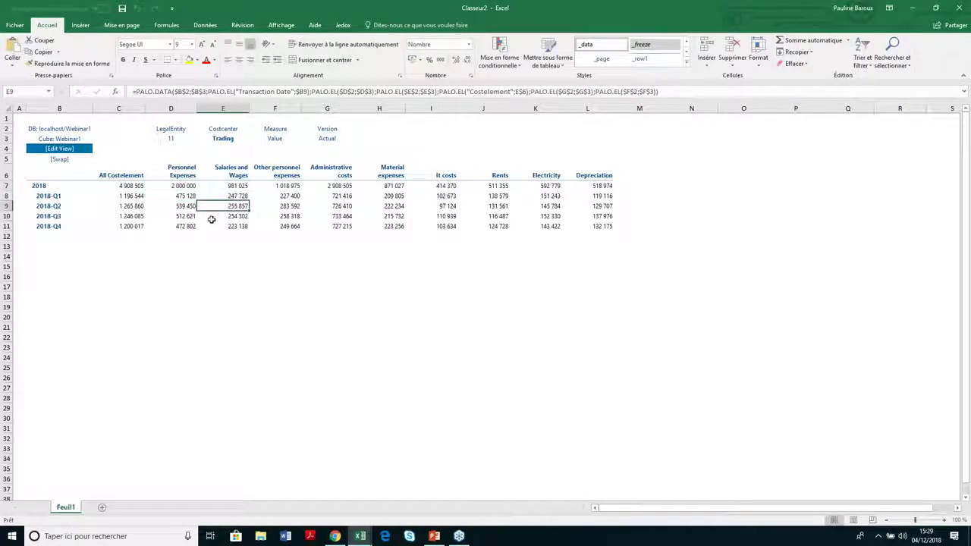
Step: Expand the 2018-Q2 row into its months and the 2018-06 row into its days
{"action": "left_click", "coordinate": [52, 206]}
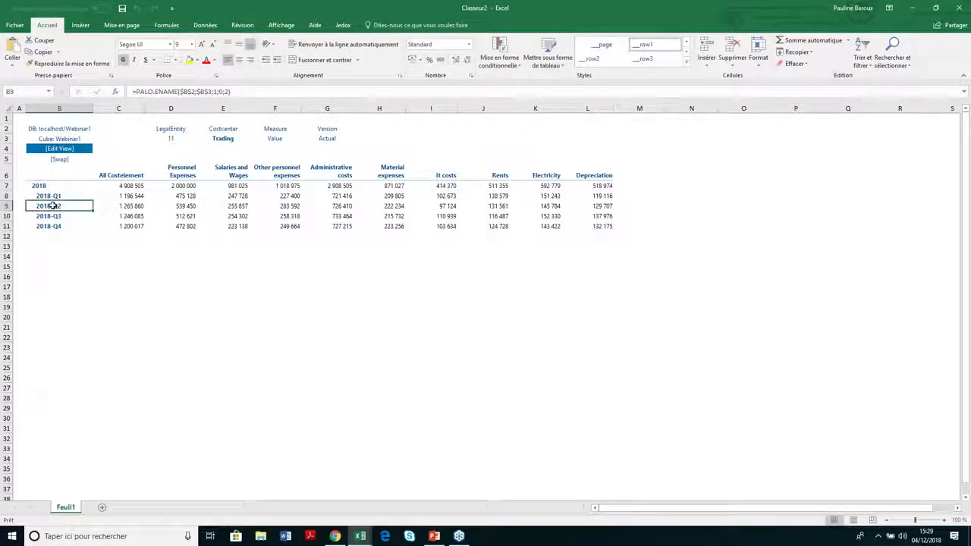
{"action": "double_click", "coordinate": [52, 206]}
{"action": "left_click", "coordinate": [66, 237]}
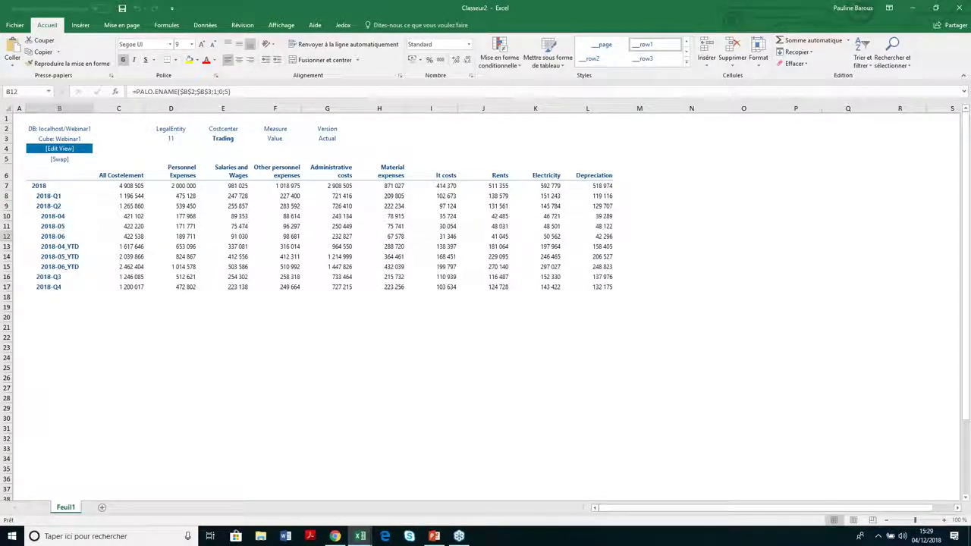
{"action": "double_click", "coordinate": [66, 238]}
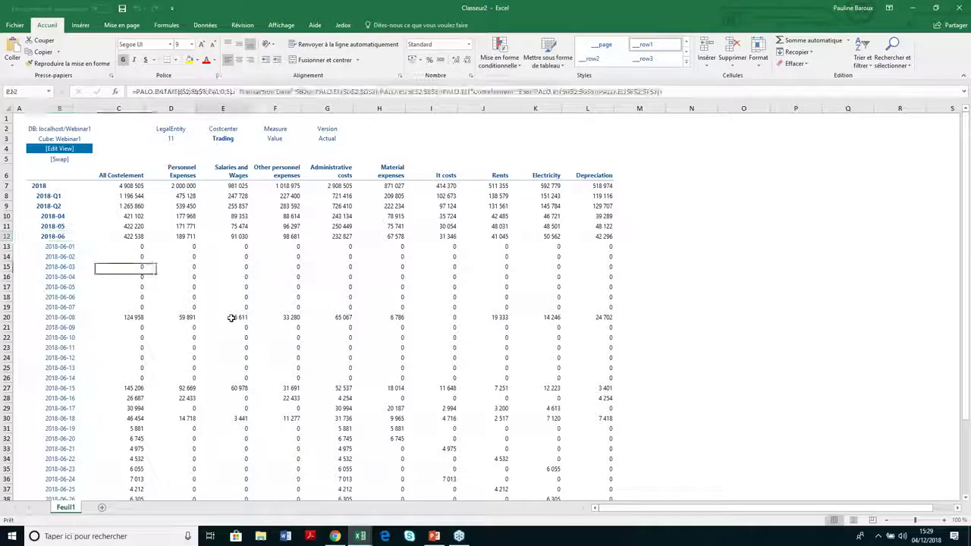
Step: Lock the 2018-06-08 Salaries and Wages value with a hold and fill its cell with yellow
{"action": "left_click", "coordinate": [232, 317]}
{"action": "left_click", "coordinate": [232, 387], "text": "ctrl"}
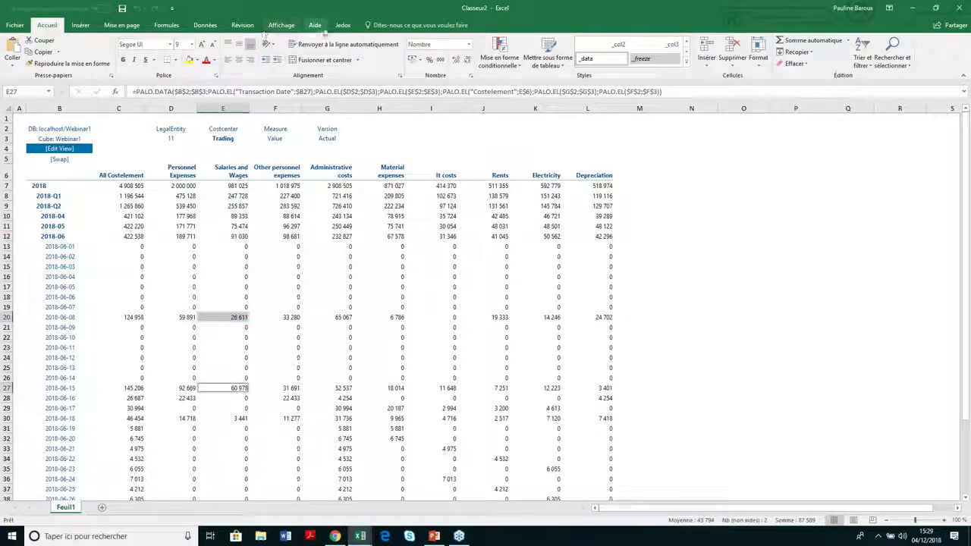
{"action": "left_click", "coordinate": [343, 25]}
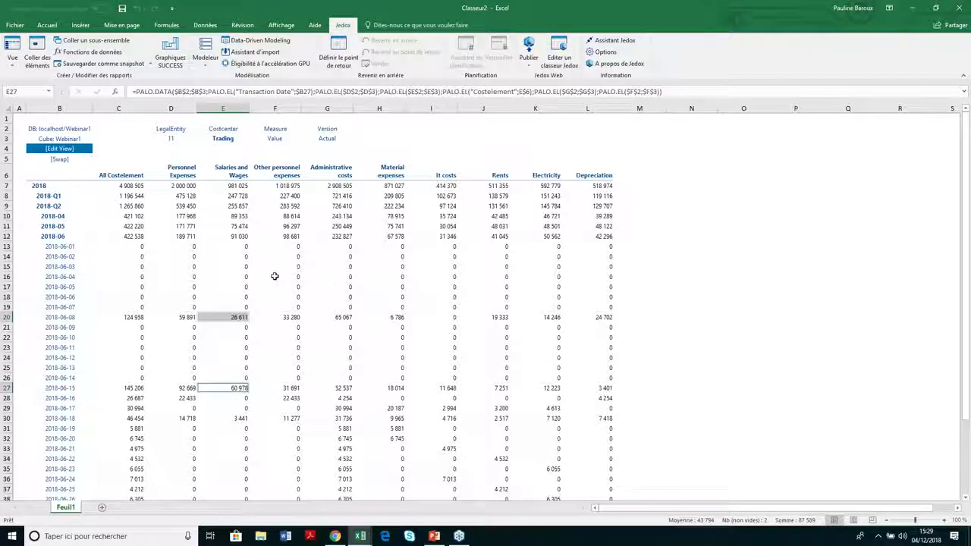
{"action": "left_click", "coordinate": [228, 315]}
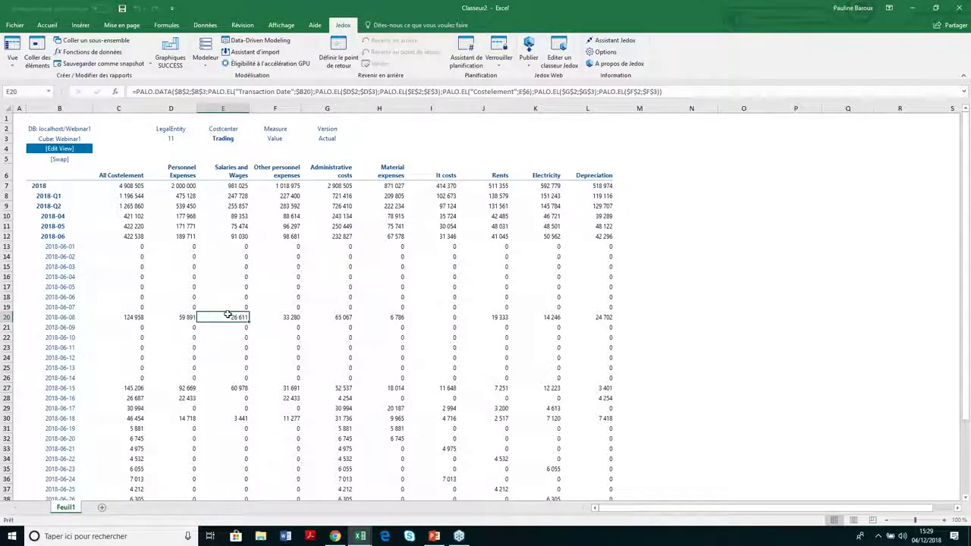
{"action": "left_click", "coordinate": [47, 25]}
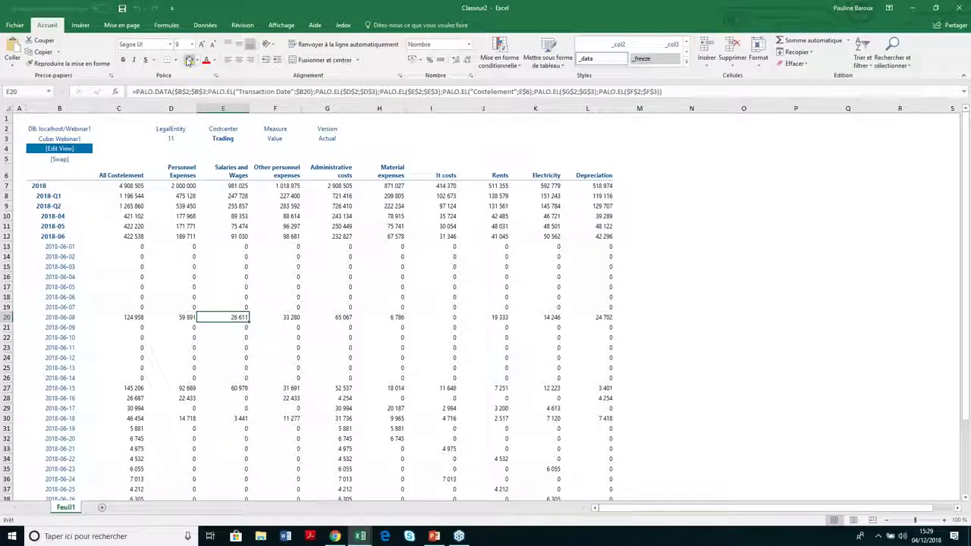
{"action": "left_click", "coordinate": [189, 60]}
Step: Increase the 2018-06 Salaries and Wages value by 10% by entering "##10%" in its cell
{"action": "left_click", "coordinate": [231, 237]}
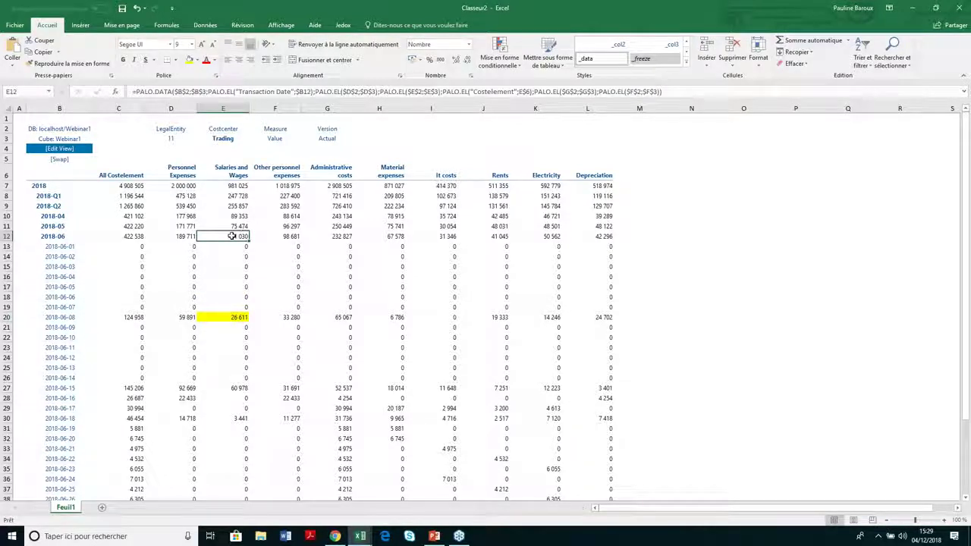
{"action": "double_click", "coordinate": [231, 236]}
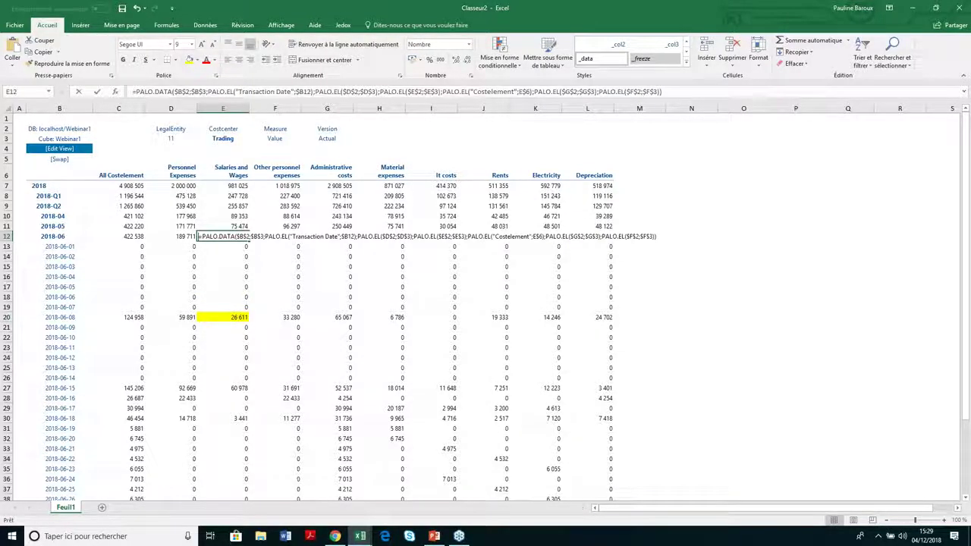
{"action": "key", "text": "Escape"}
{"action": "type", "text": "##10%"}
{"action": "key", "text": "Return"}
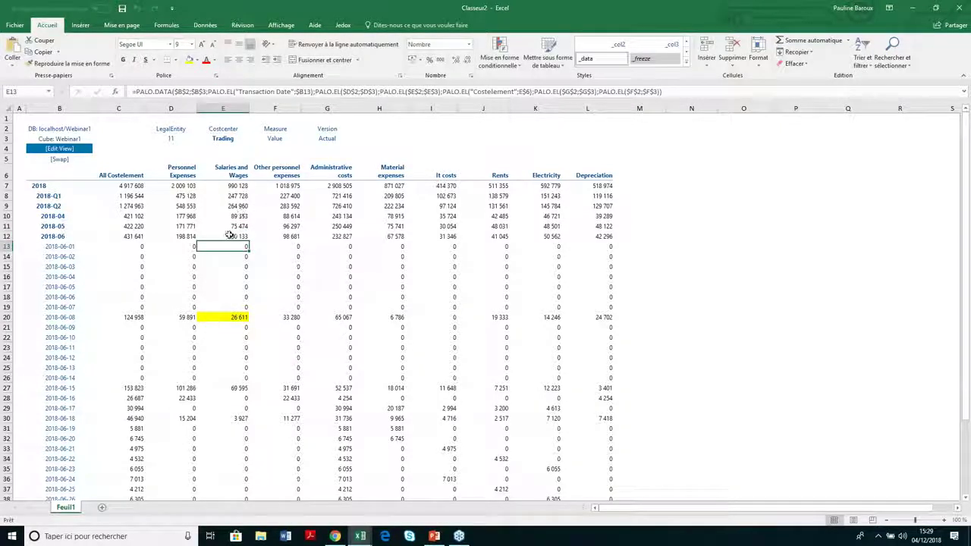
Step: Remove the hold on the 2018-06-08 Salaries and Wages value in the Hold Manager and close it
{"action": "left_click", "coordinate": [231, 316]}
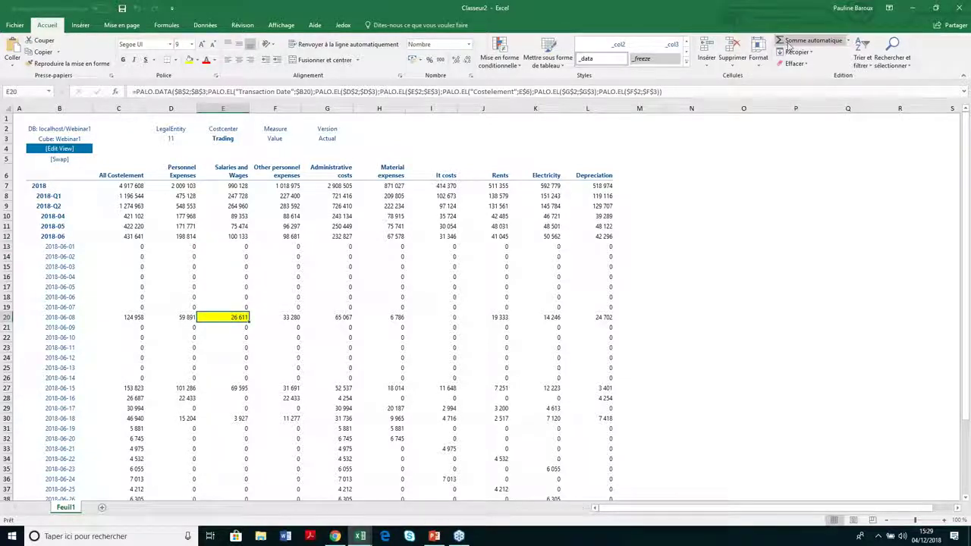
{"action": "left_click", "coordinate": [343, 25]}
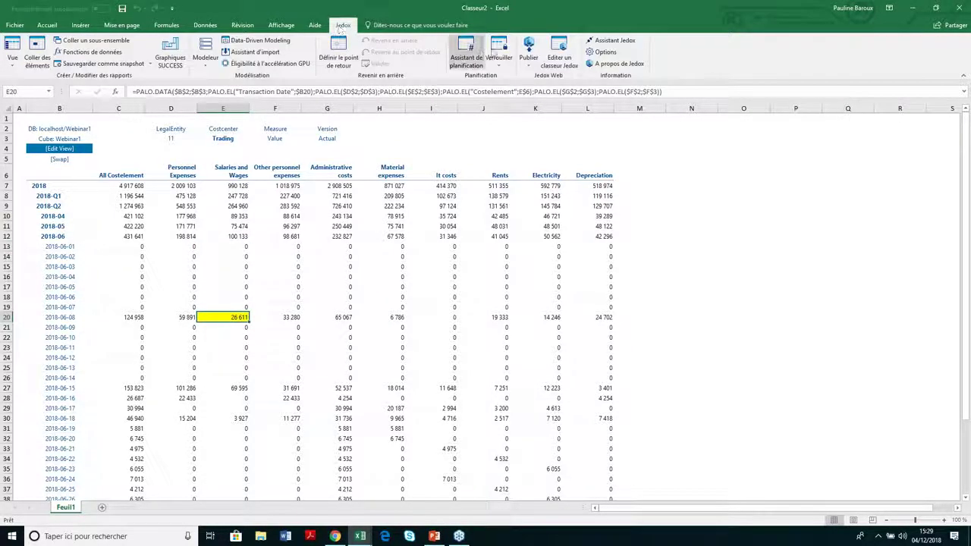
{"action": "left_click", "coordinate": [528, 47]}
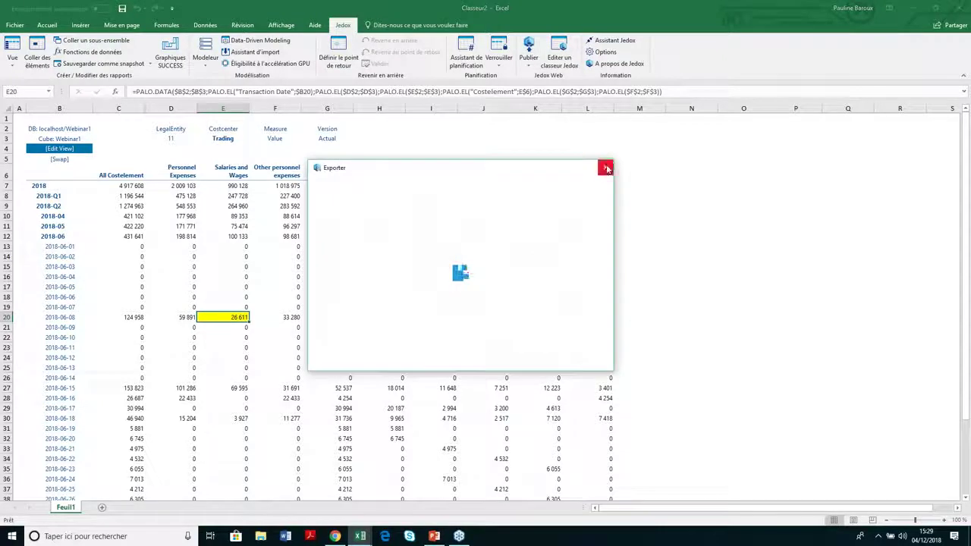
{"action": "left_click", "coordinate": [604, 168]}
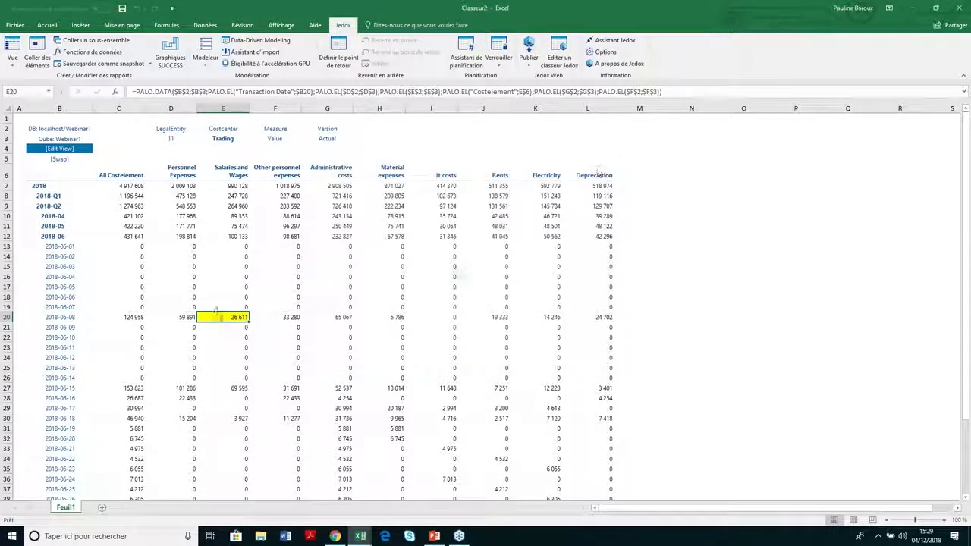
{"action": "right_click", "coordinate": [220, 318]}
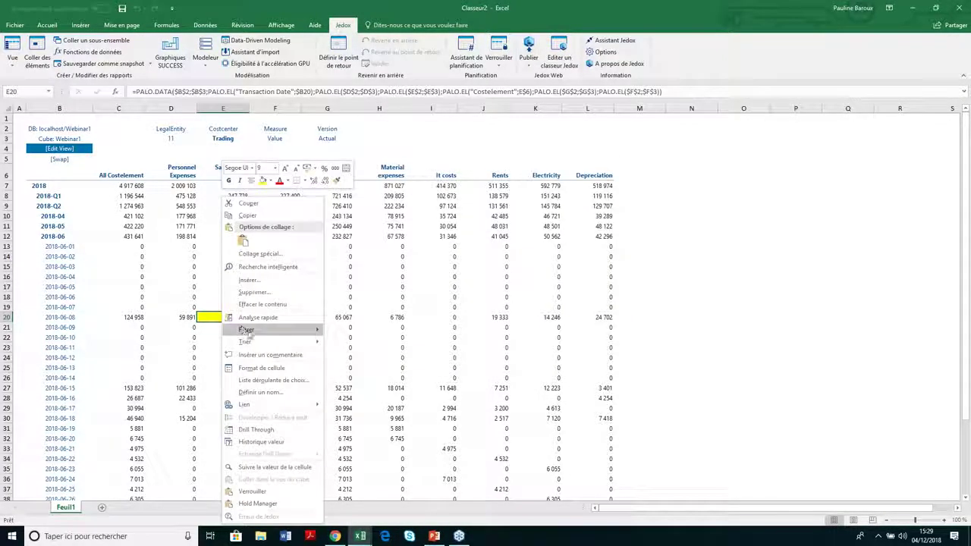
{"action": "left_click", "coordinate": [267, 492]}
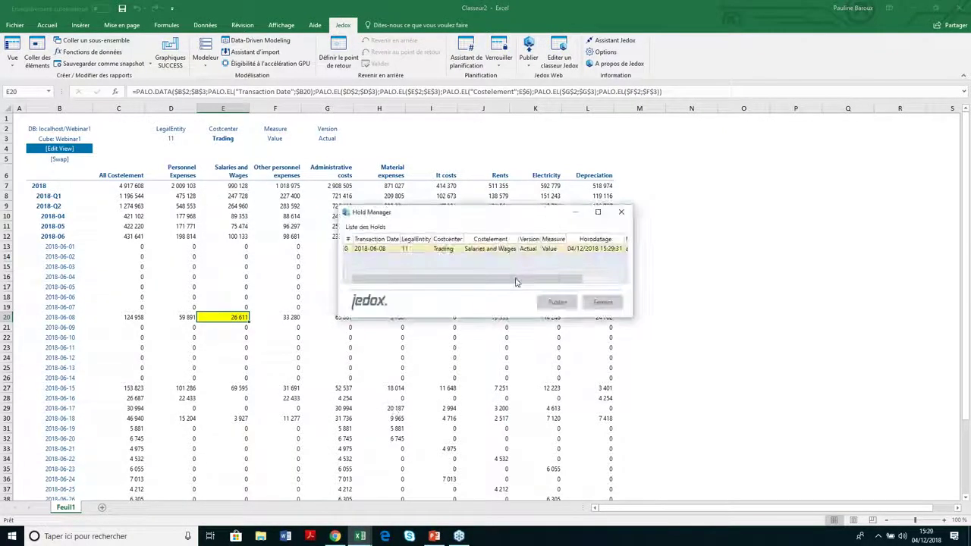
{"action": "left_click", "coordinate": [558, 302]}
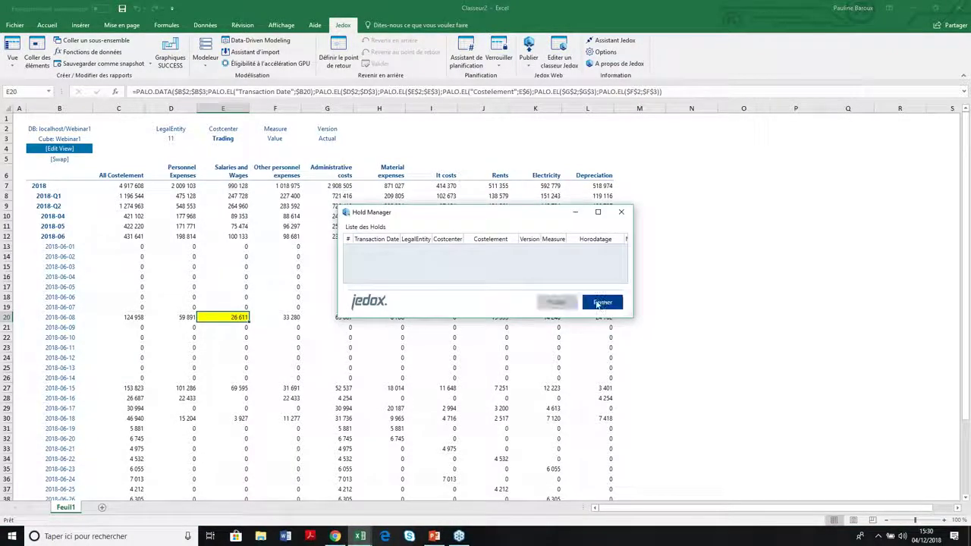
{"action": "left_click", "coordinate": [602, 302]}
Step: Call the planning assistant for 2018-06 Salaries and Wages by entering "?", review its planning types, and cancel it
{"action": "left_click", "coordinate": [231, 236]}
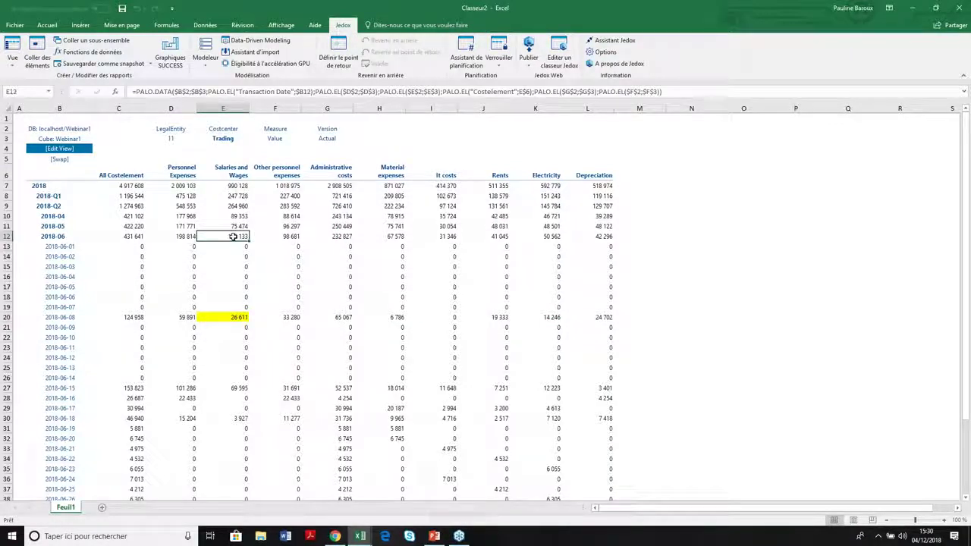
{"action": "double_click", "coordinate": [233, 237]}
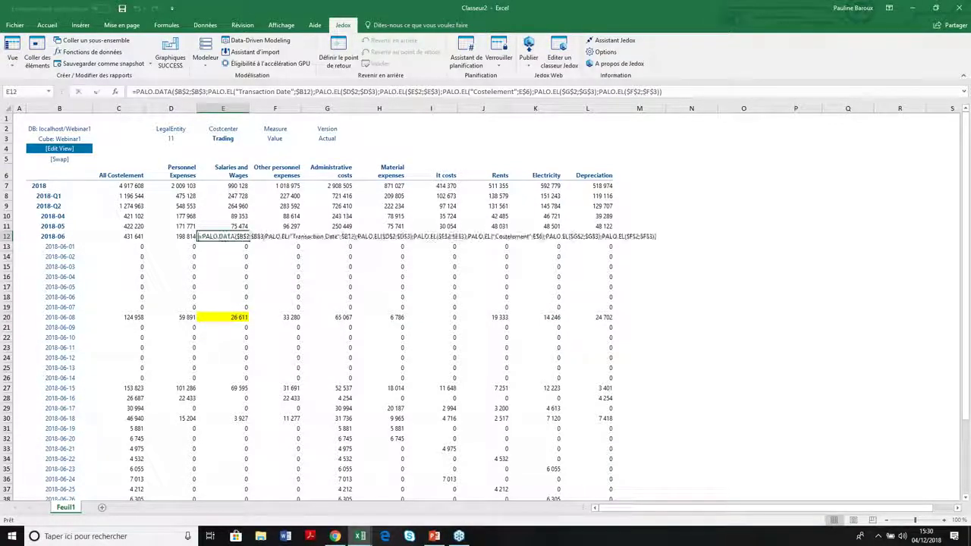
{"action": "type", "text": "?"}
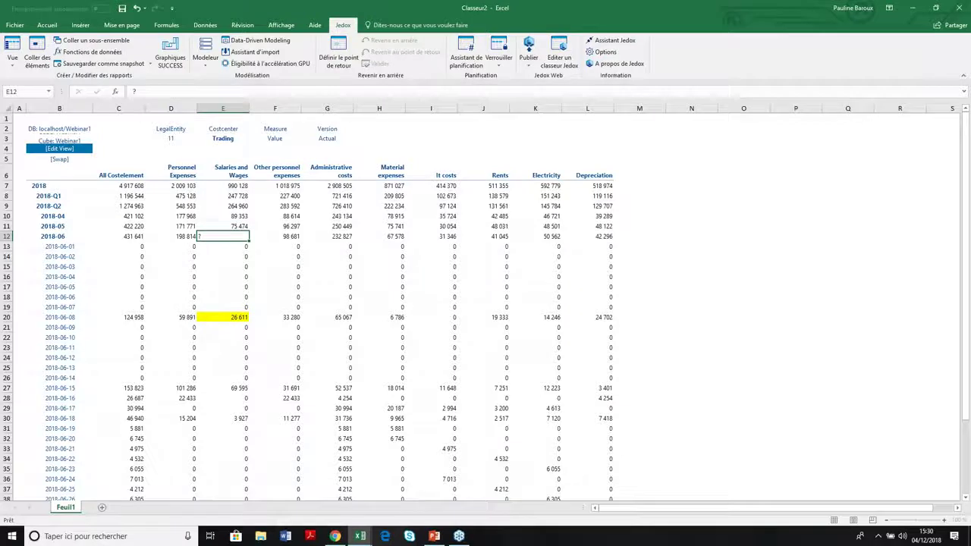
{"action": "key", "text": "Return"}
{"action": "left_click", "coordinate": [476, 129]}
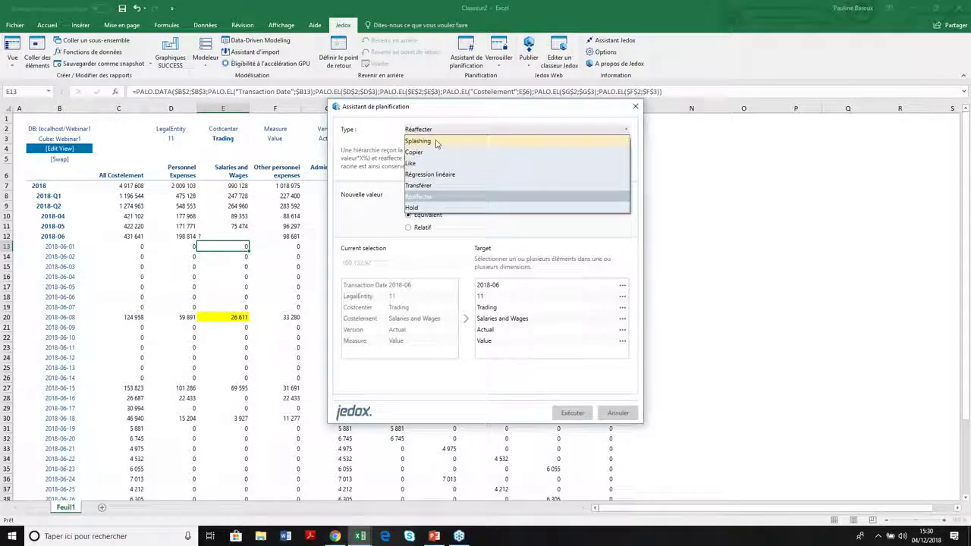
{"action": "left_click", "coordinate": [616, 416]}
{"action": "left_click", "coordinate": [617, 412]}
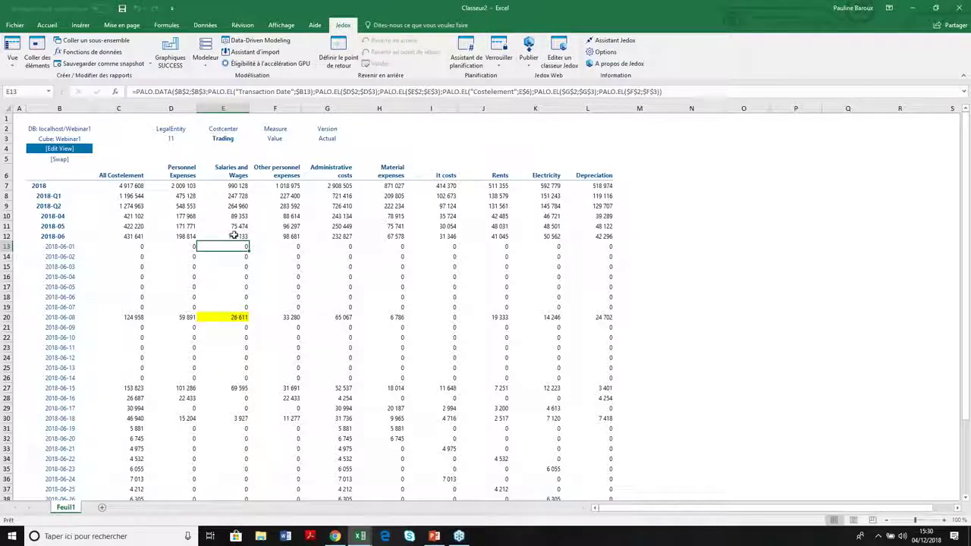
Step: Collapse the daily rows beneath 2018-06
{"action": "left_click", "coordinate": [55, 237]}
{"action": "double_click", "coordinate": [55, 237]}
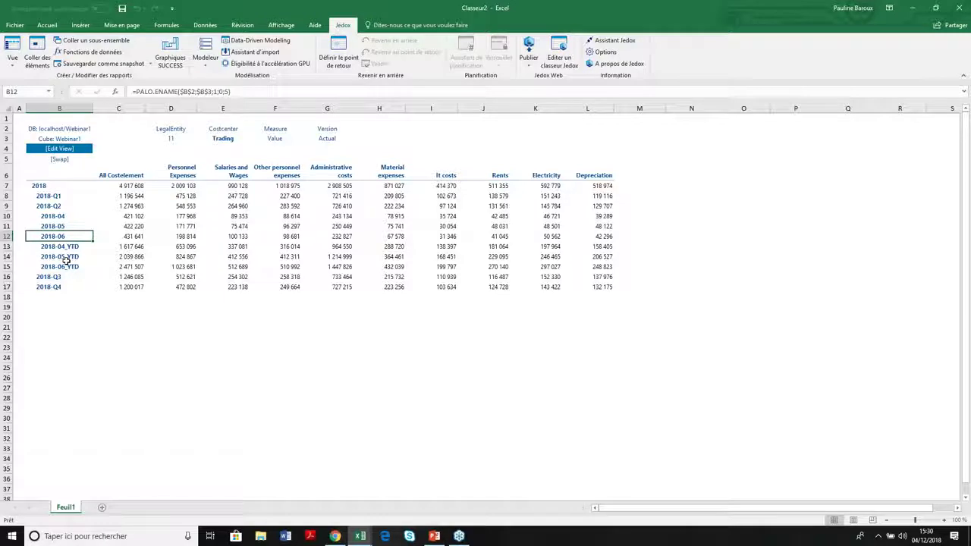
Step: Switch to the Costcenter_Planning Example_LE workbook and select the Material expenses ACT value on the Report Administration sheet
{"action": "left_click", "coordinate": [363, 536]}
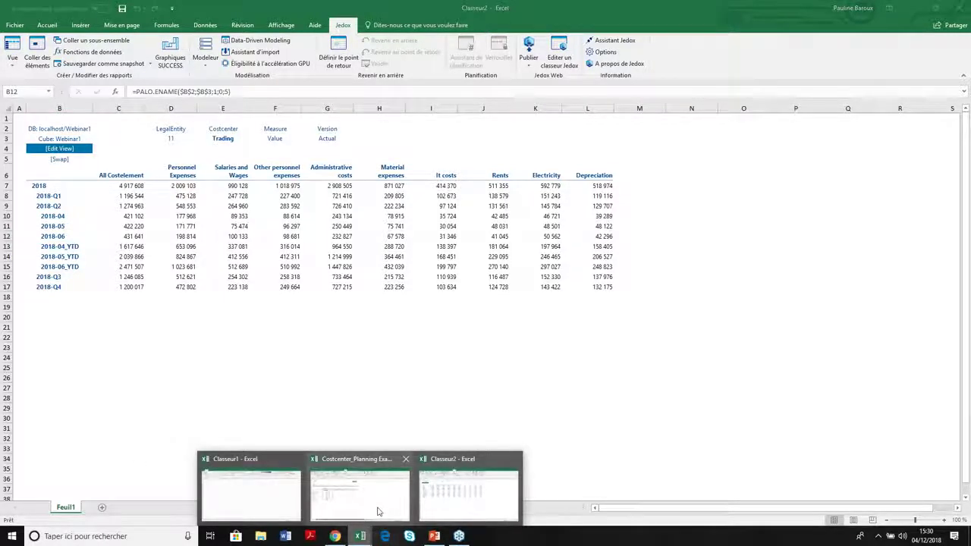
{"action": "mouse_move", "coordinate": [378, 511]}
{"action": "left_click", "coordinate": [378, 501]}
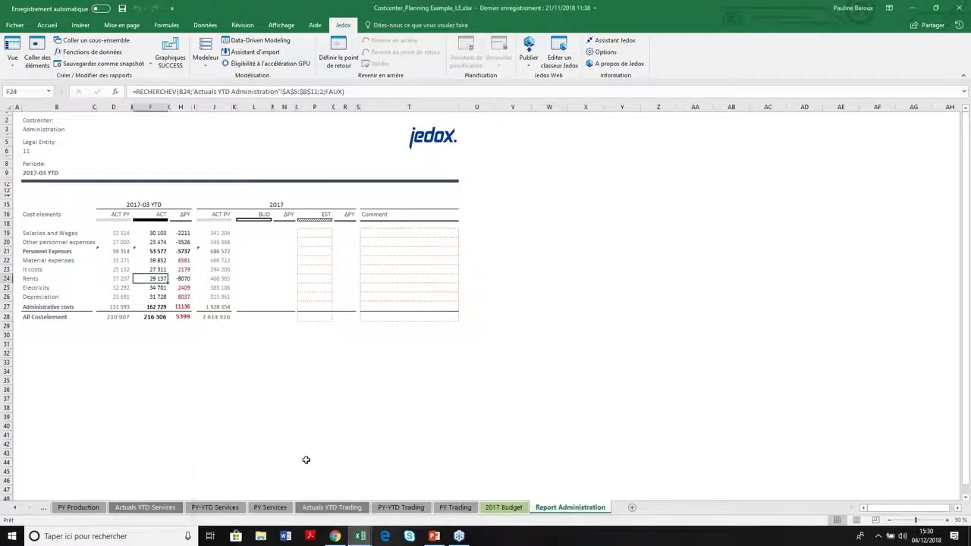
{"action": "left_click", "coordinate": [162, 260]}
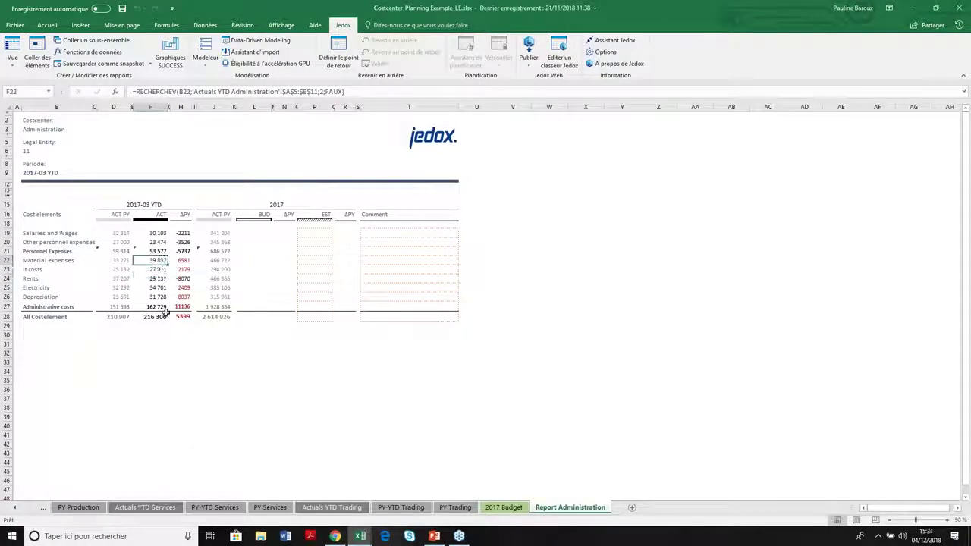
{"action": "right_click", "coordinate": [574, 506]}
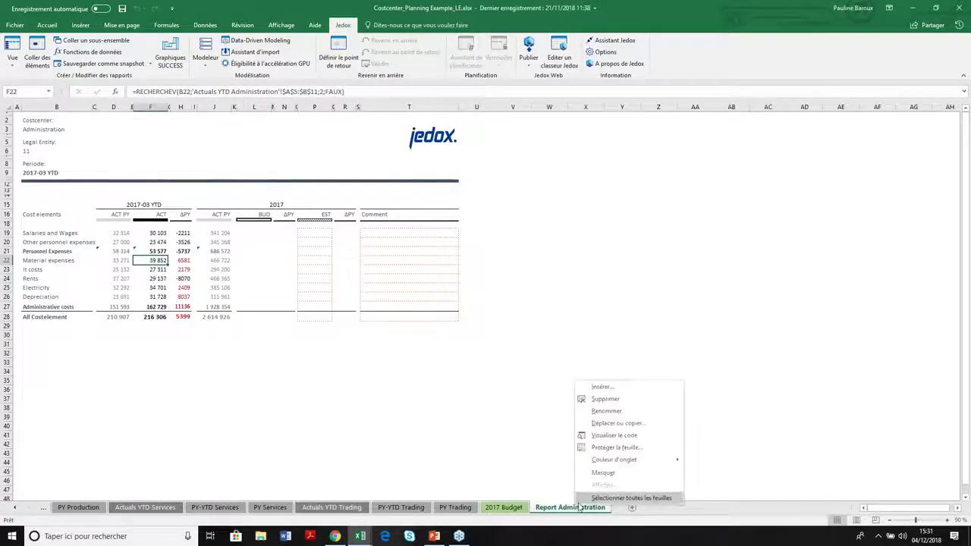
{"action": "left_click", "coordinate": [618, 423]}
{"action": "left_click", "coordinate": [601, 387]}
{"action": "left_click", "coordinate": [603, 408]}
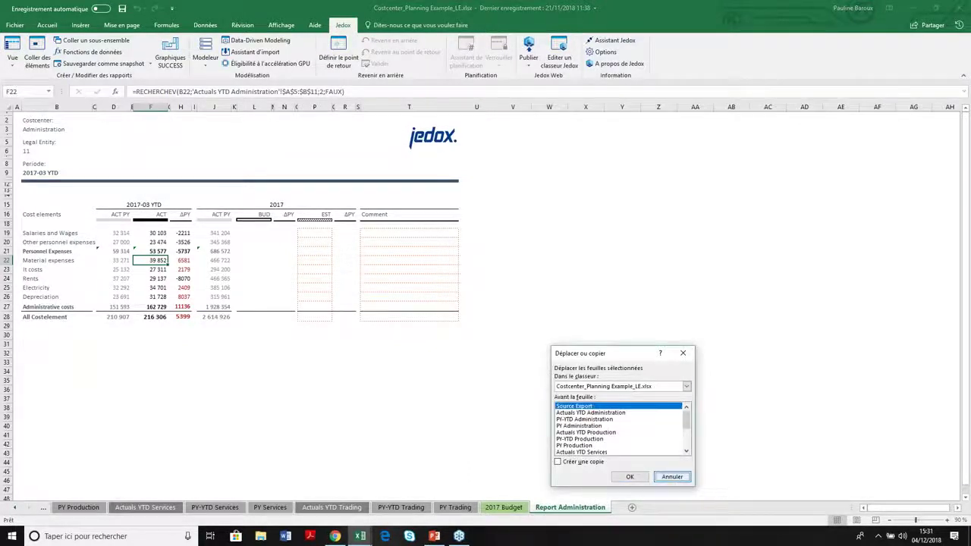
{"action": "left_click", "coordinate": [672, 477]}
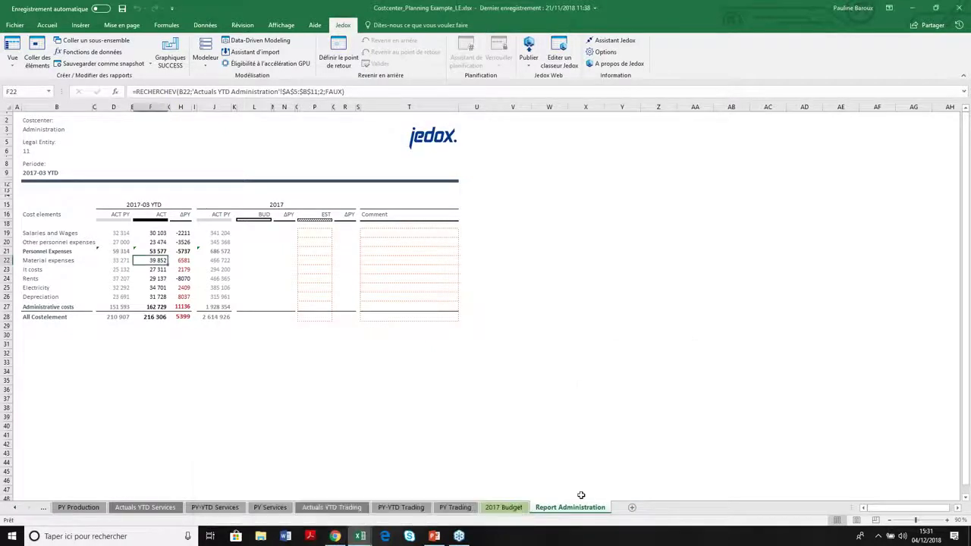
Step: Move the Report Administration sheet into the Classeur2 workbook ahead of Feuil1, and compare it briefly with the Feuil1 view
{"action": "right_click", "coordinate": [584, 507]}
{"action": "left_click", "coordinate": [619, 423]}
{"action": "left_click", "coordinate": [627, 388]}
{"action": "left_click", "coordinate": [607, 412]}
{"action": "left_click", "coordinate": [633, 474]}
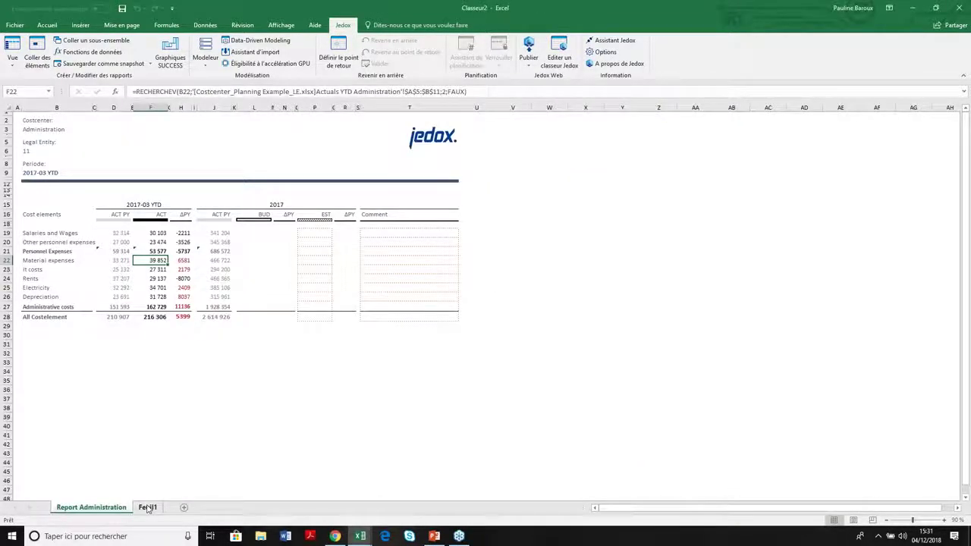
{"action": "left_click", "coordinate": [148, 508]}
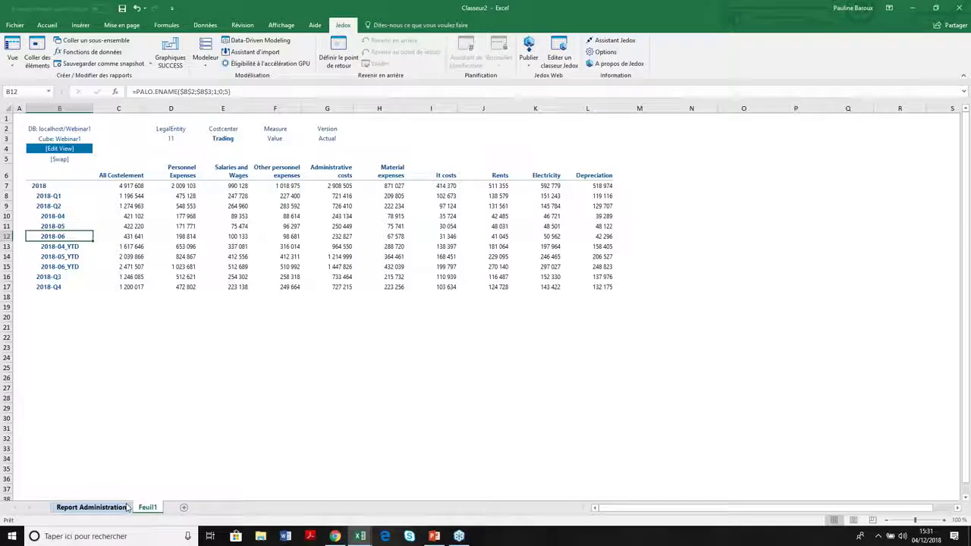
{"action": "left_click", "coordinate": [125, 508]}
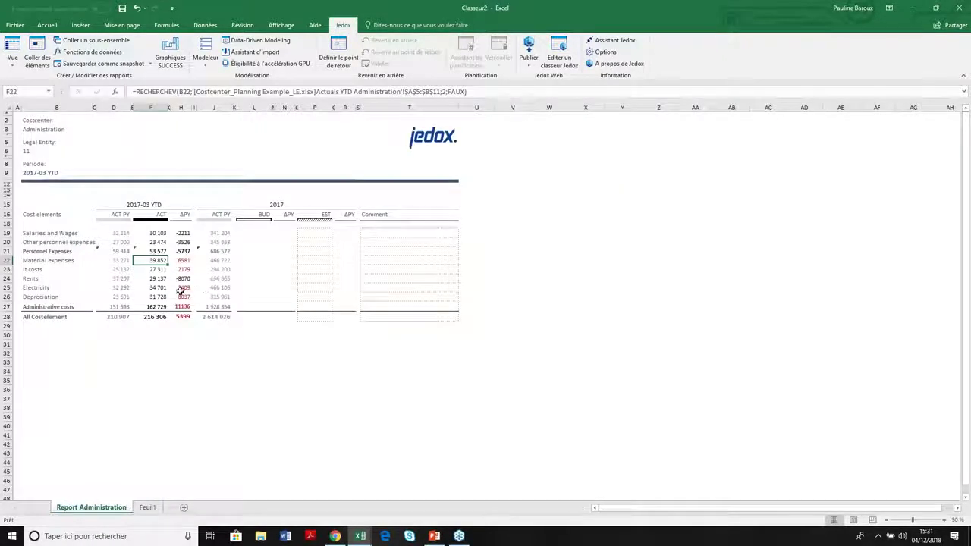
Step: Paste PALO.DATAC functions from the Webinar1 cube with estimated arguments into the ACT PY, ACT, BUD, EST and Comment cells for all cost elements
{"action": "key", "text": "Down"}
{"action": "key", "text": "Down"}
{"action": "key", "text": "Down"}
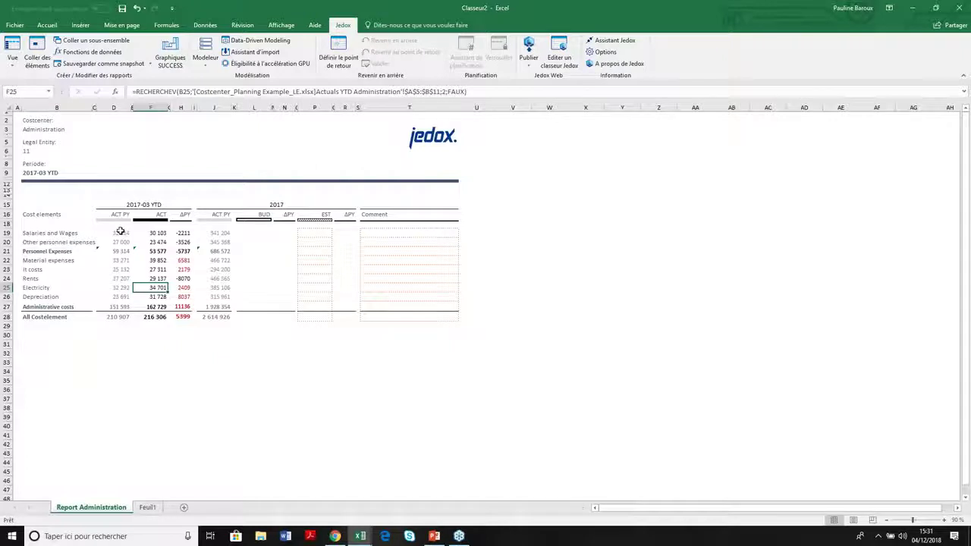
{"action": "left_click_drag", "start_coordinate": [120, 231], "coordinate": [115, 316]}
{"action": "left_click_drag", "start_coordinate": [157, 233], "coordinate": [157, 316]}
{"action": "left_click", "coordinate": [215, 231], "text": "ctrl"}
{"action": "left_click_drag", "start_coordinate": [214, 231], "coordinate": [215, 317]}
{"action": "left_click_drag", "start_coordinate": [253, 233], "coordinate": [251, 316]}
{"action": "left_click_drag", "start_coordinate": [305, 232], "coordinate": [307, 316]}
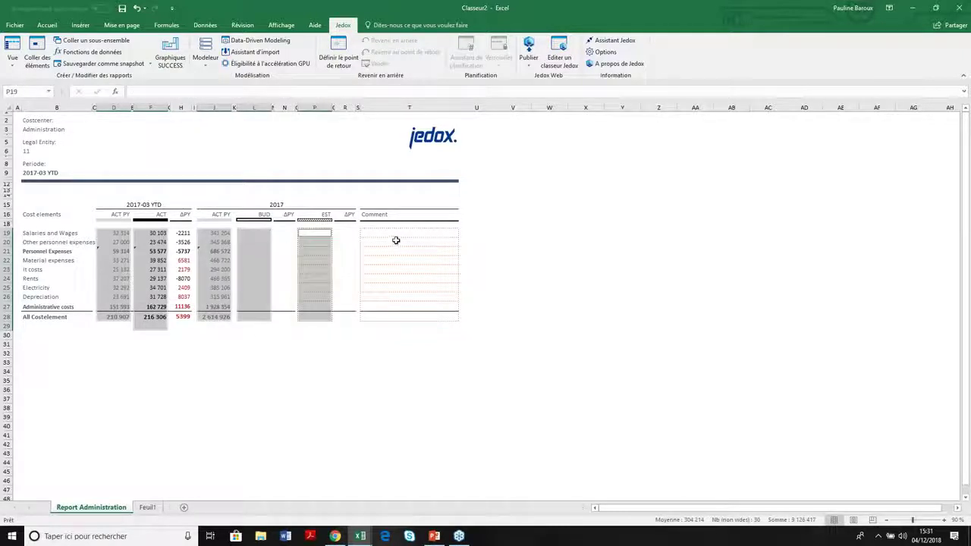
{"action": "left_click", "coordinate": [395, 232], "text": "ctrl"}
{"action": "left_click_drag", "start_coordinate": [396, 232], "coordinate": [383, 316]}
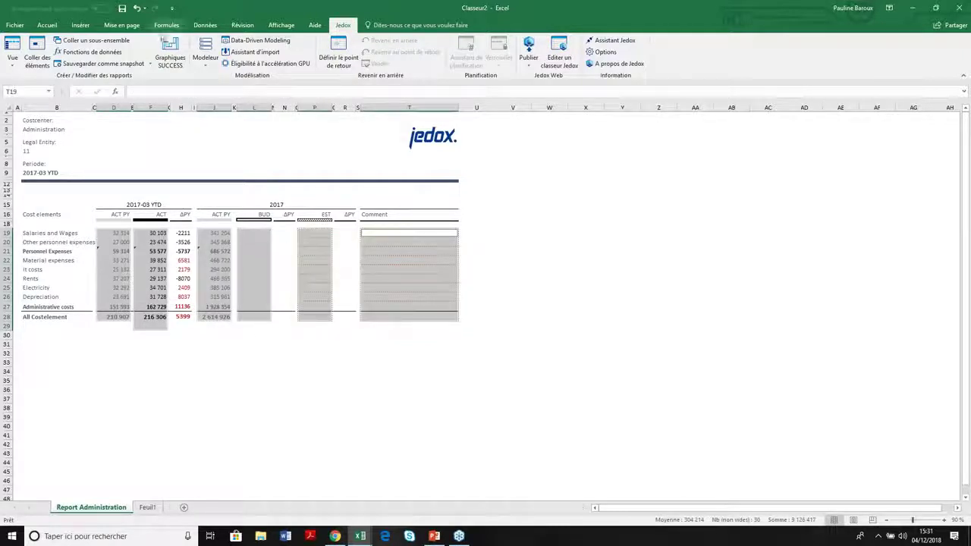
{"action": "left_click", "coordinate": [108, 56]}
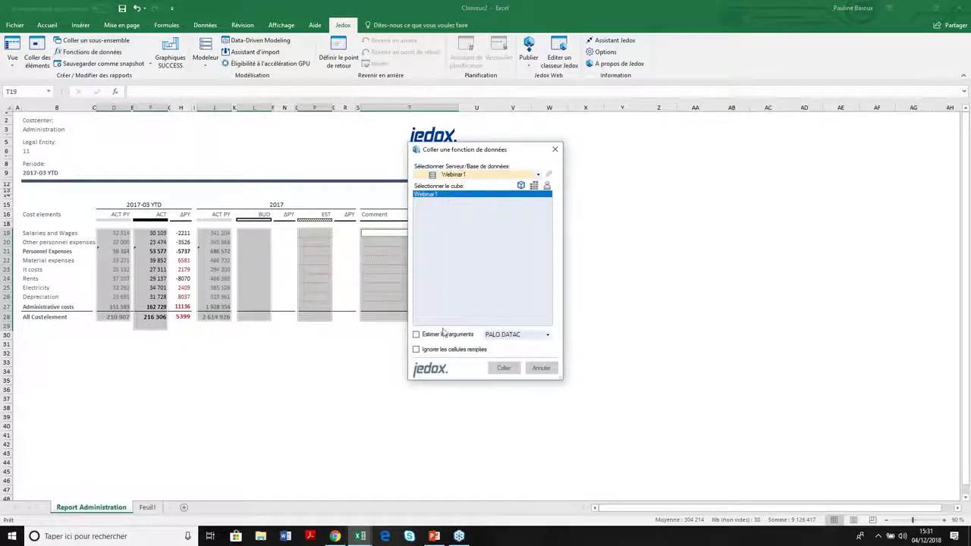
{"action": "left_click", "coordinate": [438, 339]}
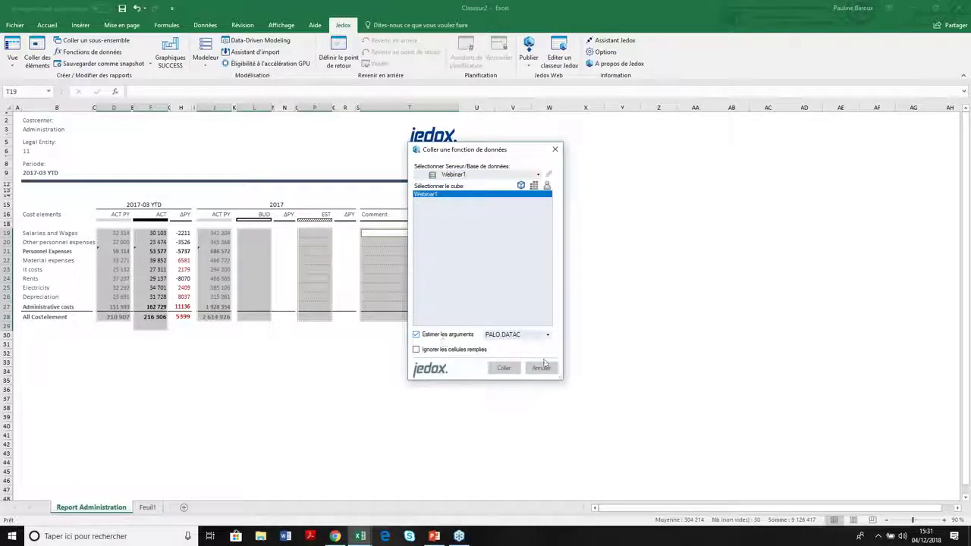
{"action": "left_click", "coordinate": [503, 370]}
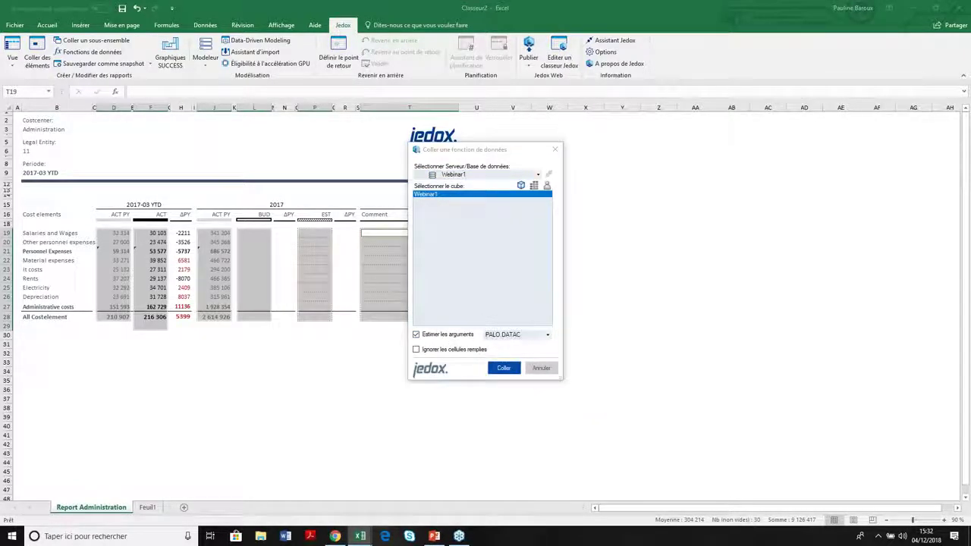
{"action": "left_click", "coordinate": [214, 251]}
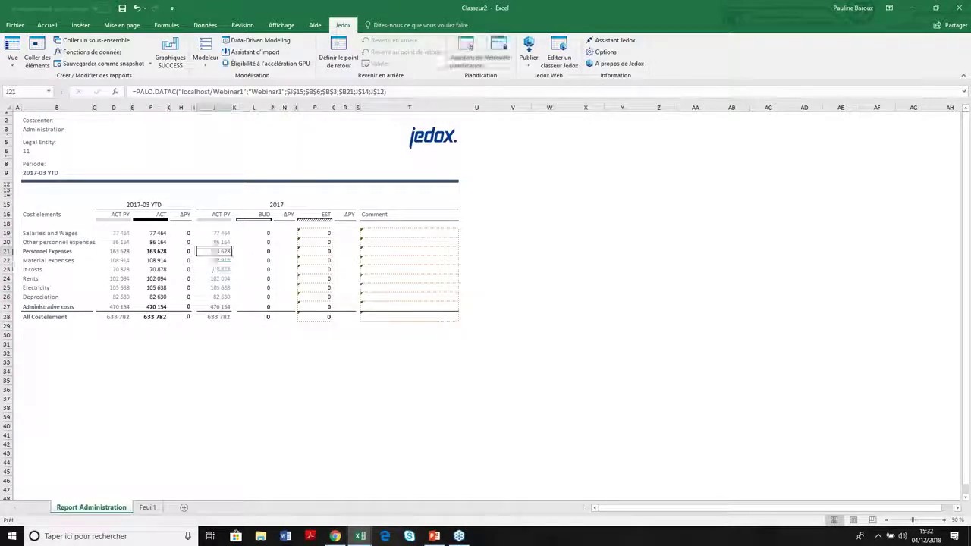
Step: Paste the PALO.DATAC function with estimated arguments over the 2017-03 YTD ΔPY cells and widen that column
{"action": "left_click", "coordinate": [185, 233]}
{"action": "left_click_drag", "start_coordinate": [185, 249], "coordinate": [186, 317]}
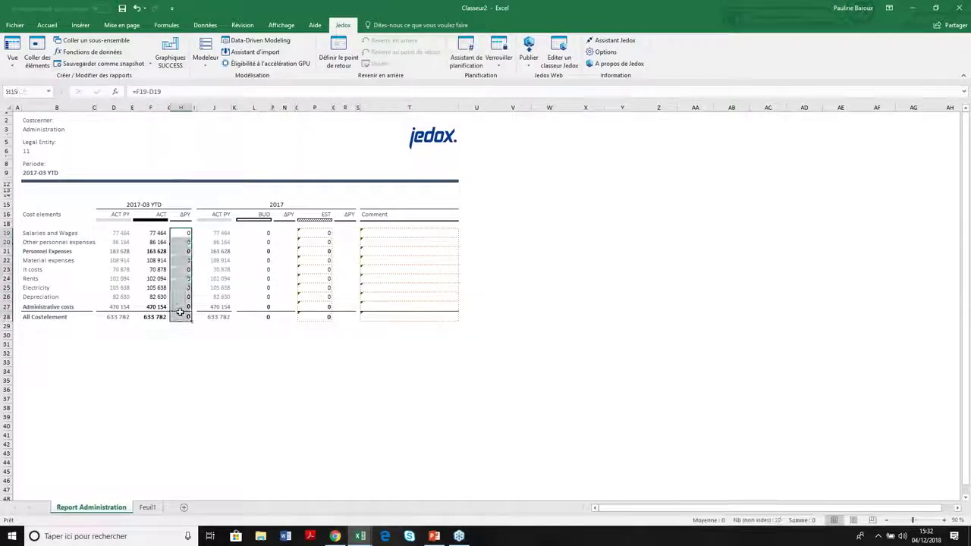
{"action": "left_click", "coordinate": [92, 51]}
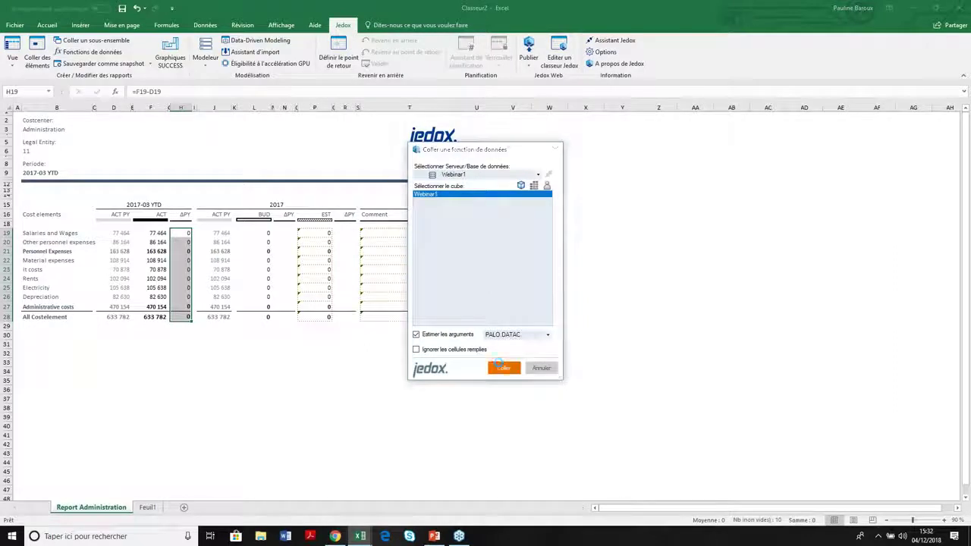
{"action": "left_click", "coordinate": [502, 366]}
{"action": "left_click_drag", "start_coordinate": [193, 107], "coordinate": [205, 107]}
{"action": "left_click", "coordinate": [278, 249]}
{"action": "left_click", "coordinate": [232, 251]}
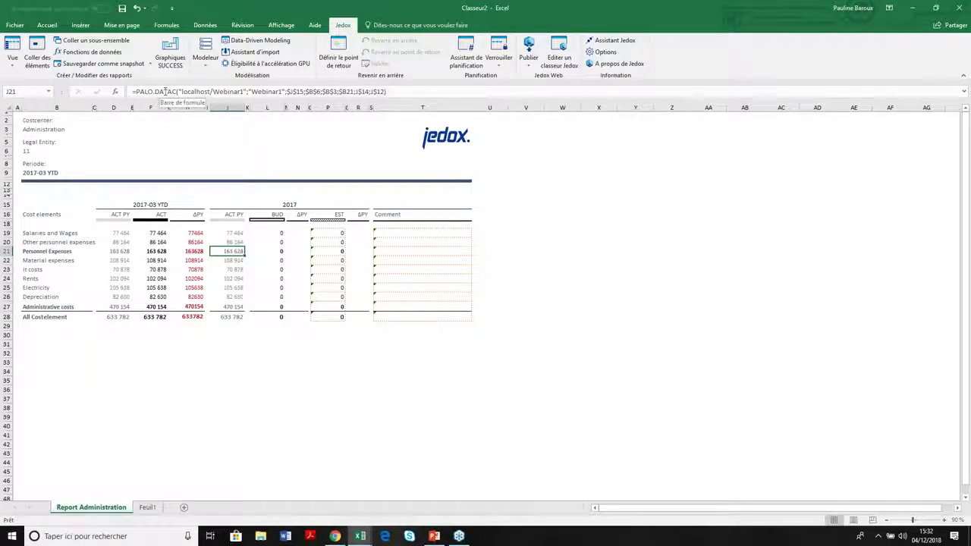
Step: Fill the 2017 BUD values by entering "copy actual;2015" in the All Costelement BUD cell
{"action": "left_click", "coordinate": [279, 317]}
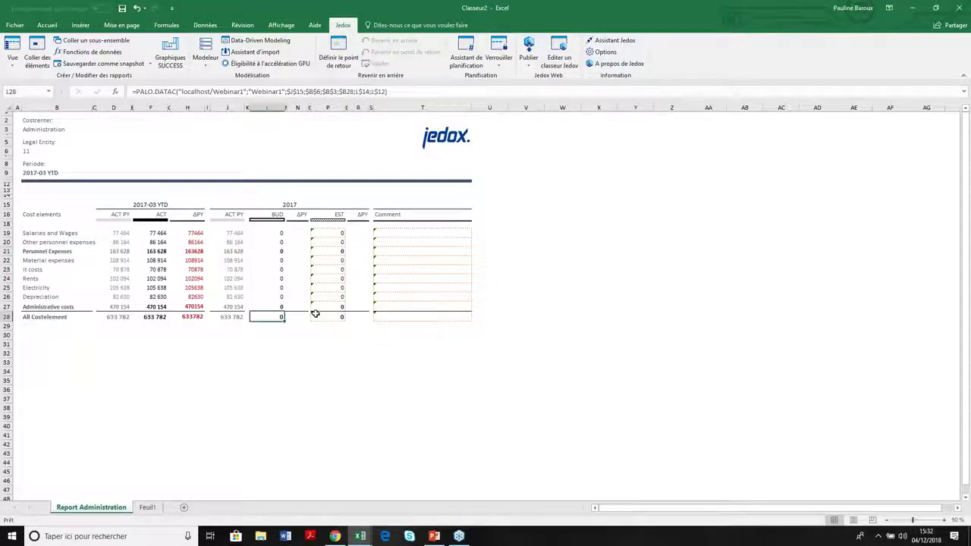
{"action": "key", "text": "F2"}
{"action": "key", "text": "Escape"}
{"action": "type", "text": "copy actual;2015"}
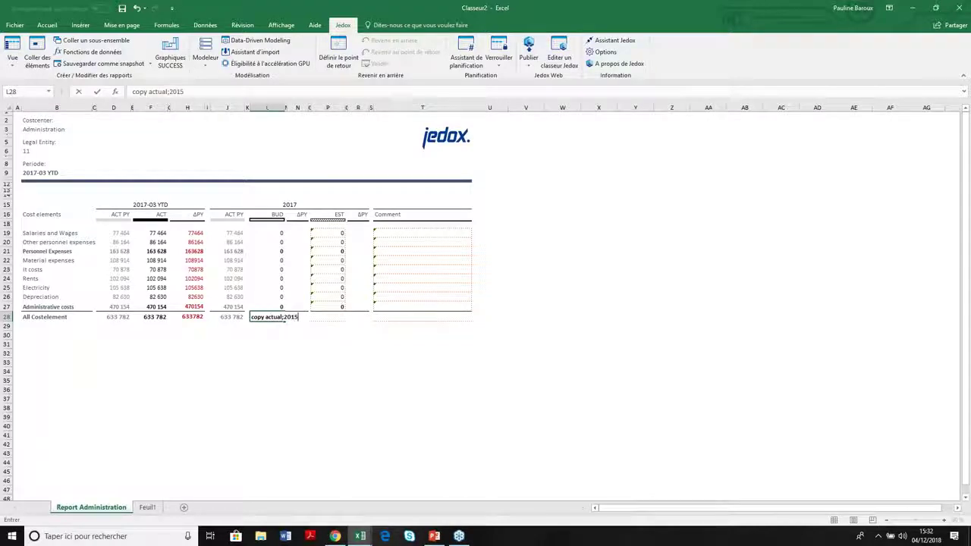
{"action": "key", "text": "Return"}
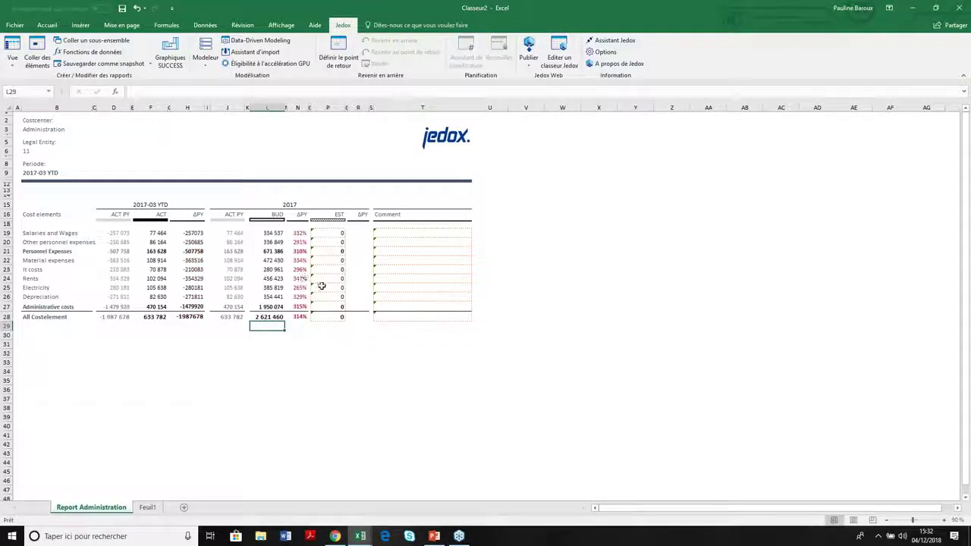
Step: Set the All Costelement EST value to 40000 and reduce it by entering "##-40%"
{"action": "left_click", "coordinate": [331, 318]}
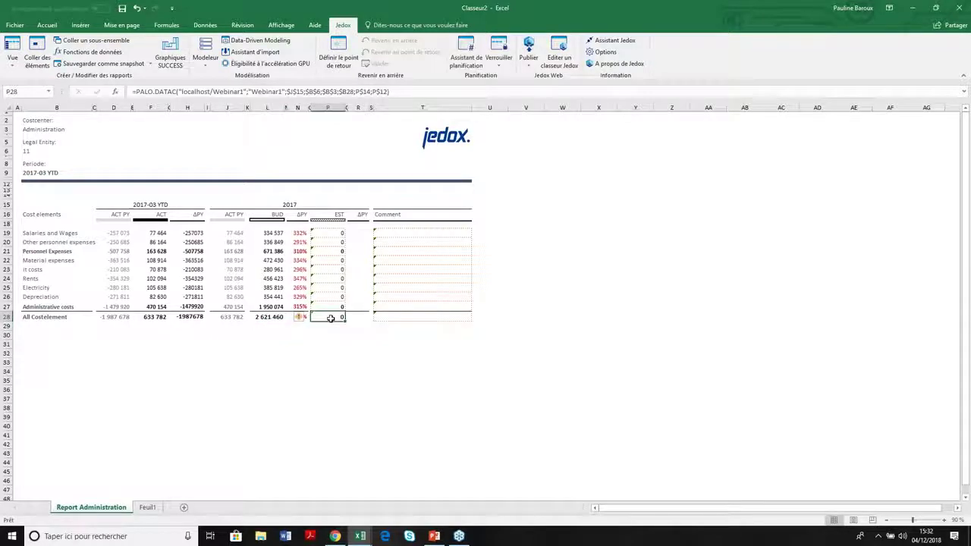
{"action": "type", "text": "40000"}
{"action": "key", "text": "Return"}
{"action": "key", "text": "Up"}
{"action": "key", "text": "F2"}
{"action": "key", "text": "Escape"}
{"action": "type", "text": "##-40%"}
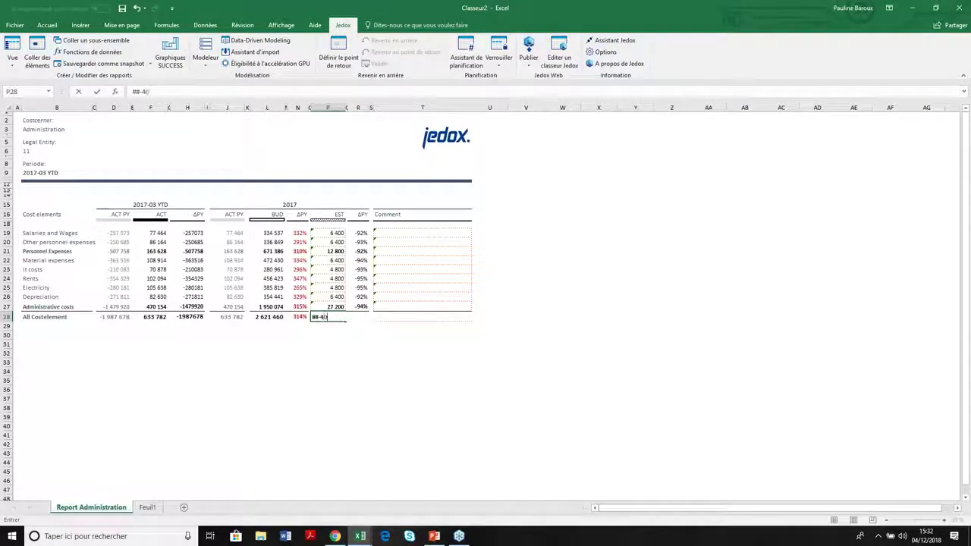
{"action": "key", "text": "Return"}
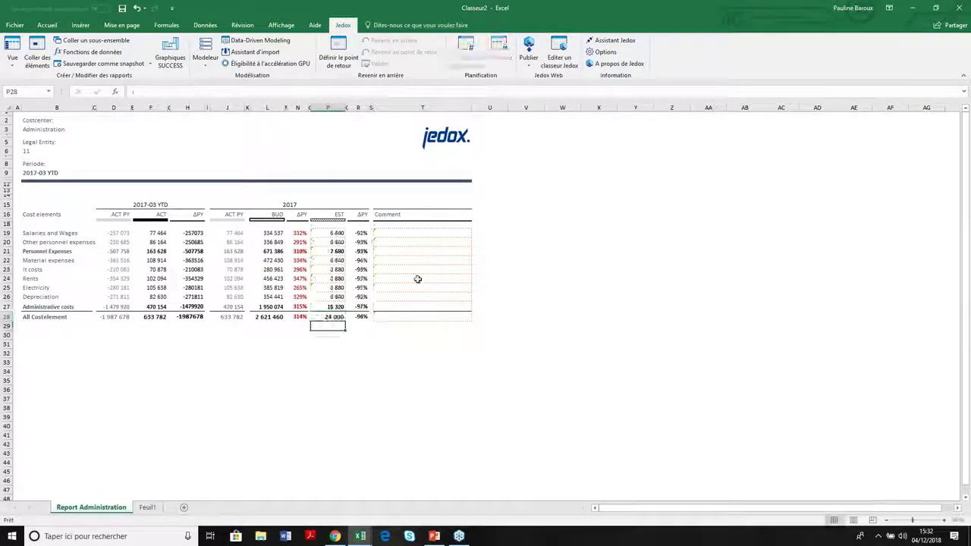
Step: Add the comment "est-ce cela vous convient?" to the Rents row
{"action": "left_click", "coordinate": [418, 278]}
{"action": "key", "text": "F2"}
{"action": "key", "text": "Escape"}
{"action": "type", "text": "e"}
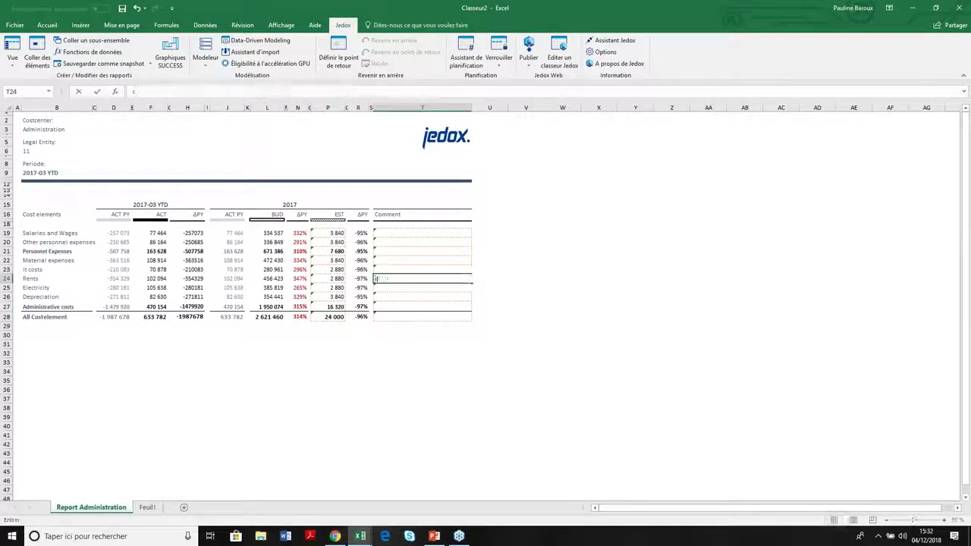
{"action": "type", "text": "st-ce cela vous convient?"}
{"action": "key", "text": "Return"}
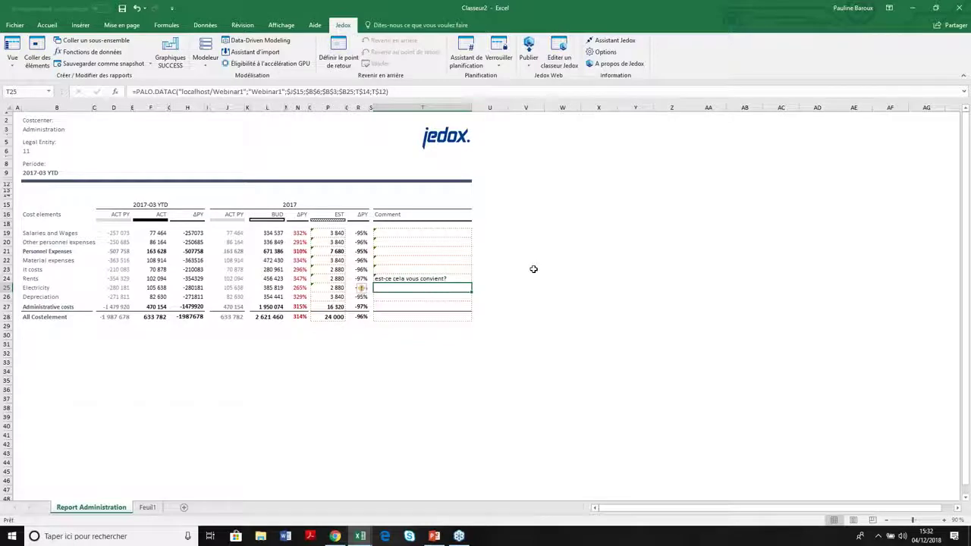
{"action": "left_click", "coordinate": [534, 268]}
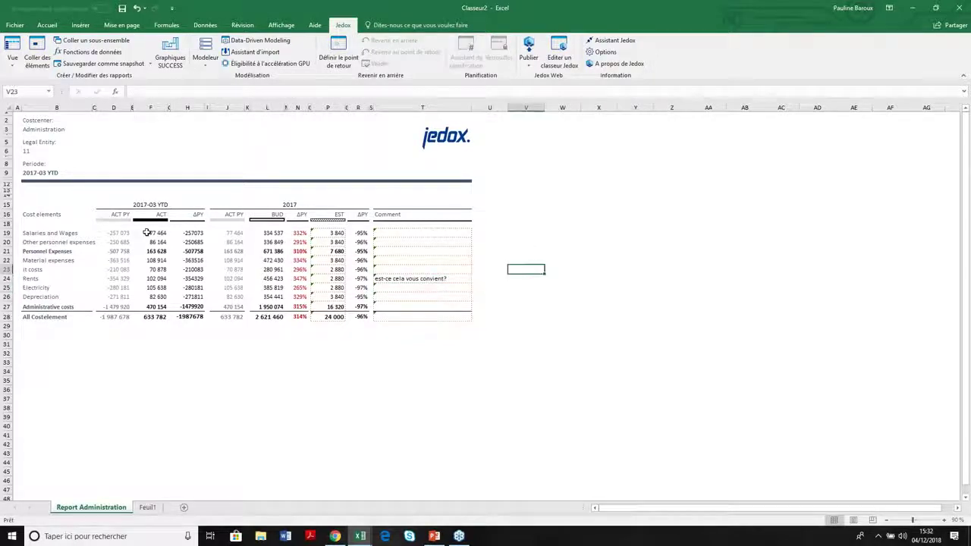
Step: Replace the fixed Costcenter entry in cell B3 with the selectable Administration element from the Webinar1 database
{"action": "left_click", "coordinate": [56, 130]}
{"action": "left_click_drag", "start_coordinate": [28, 128], "coordinate": [144, 135]}
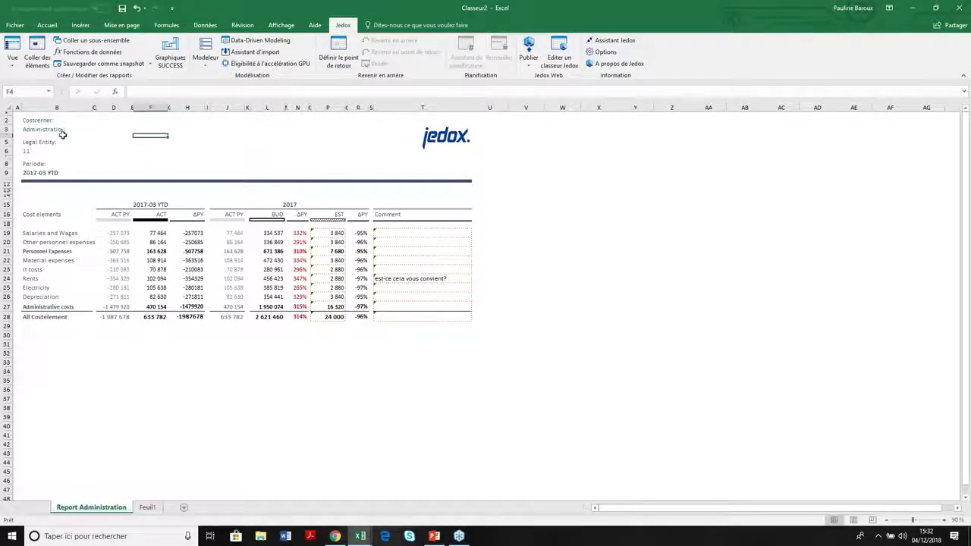
{"action": "left_click", "coordinate": [61, 130]}
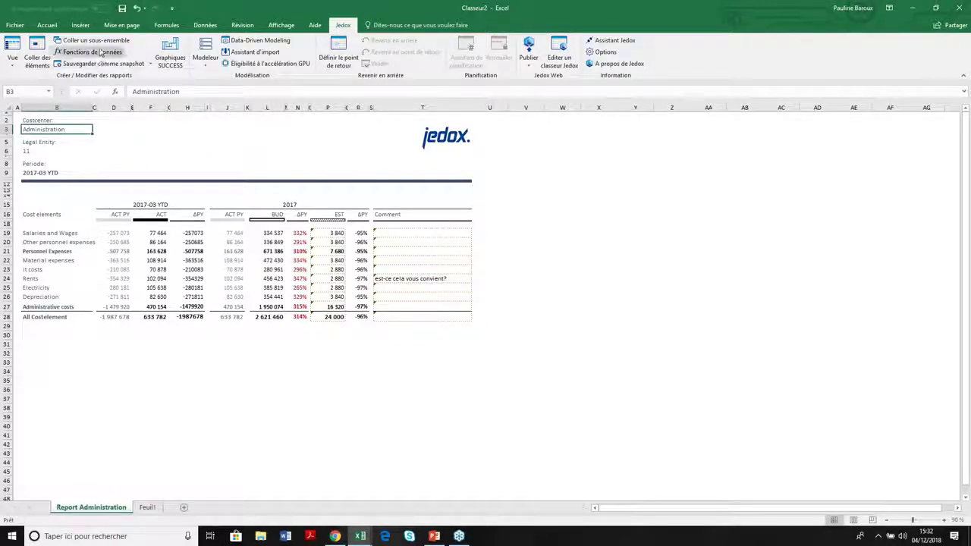
{"action": "left_click", "coordinate": [43, 46]}
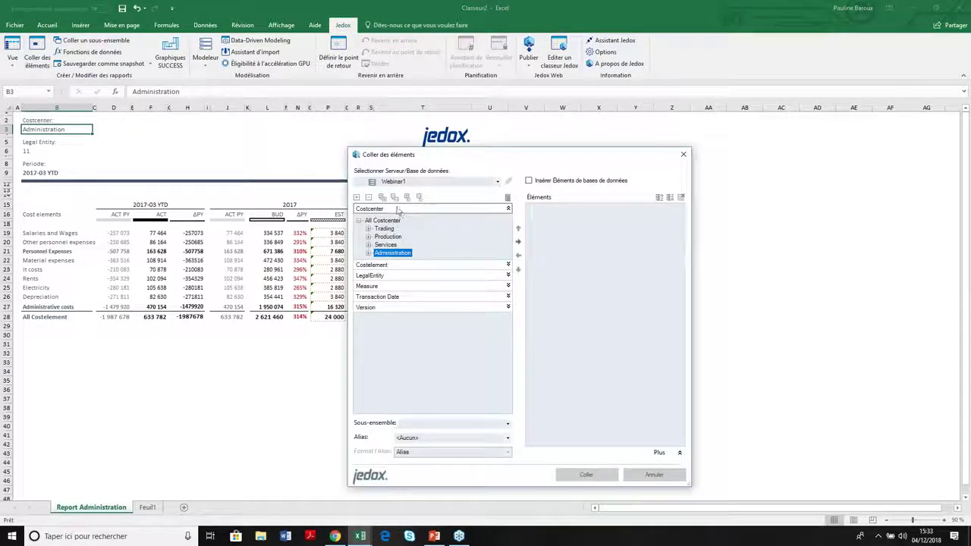
{"action": "left_click", "coordinate": [587, 474]}
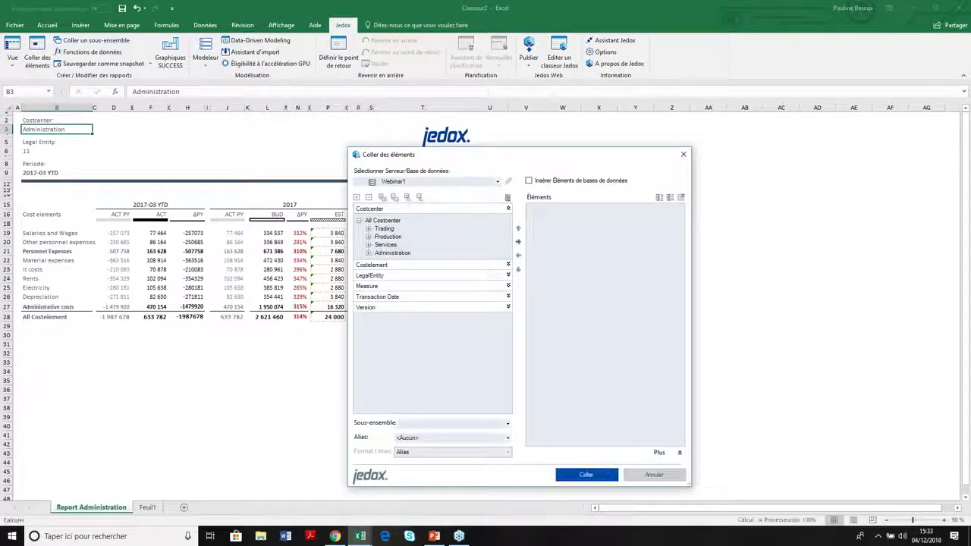
Step: Change the report's Costcenter selection to Trading
{"action": "double_click", "coordinate": [55, 129]}
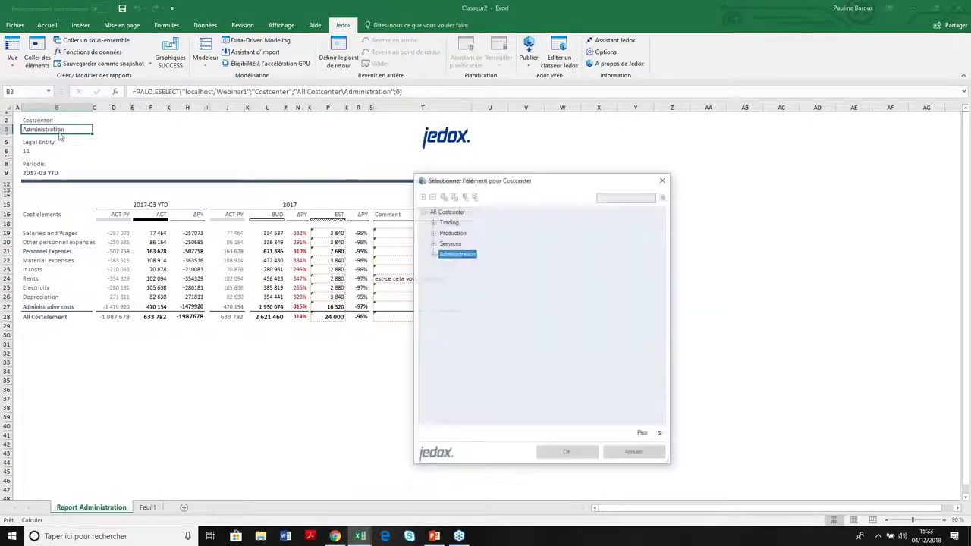
{"action": "left_click", "coordinate": [451, 222]}
{"action": "left_click", "coordinate": [568, 454]}
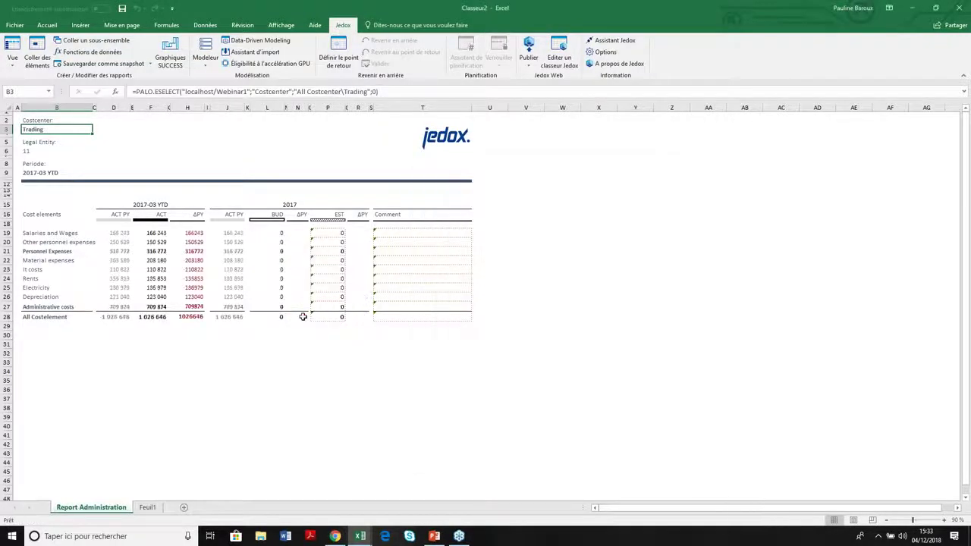
Step: Fill Trading's 2017 BUD values by entering "copy actual;2017" in the All Costelement BUD cell
{"action": "left_click", "coordinate": [282, 318]}
{"action": "type", "text": "copy actual;2017"}
{"action": "key", "text": "Return"}
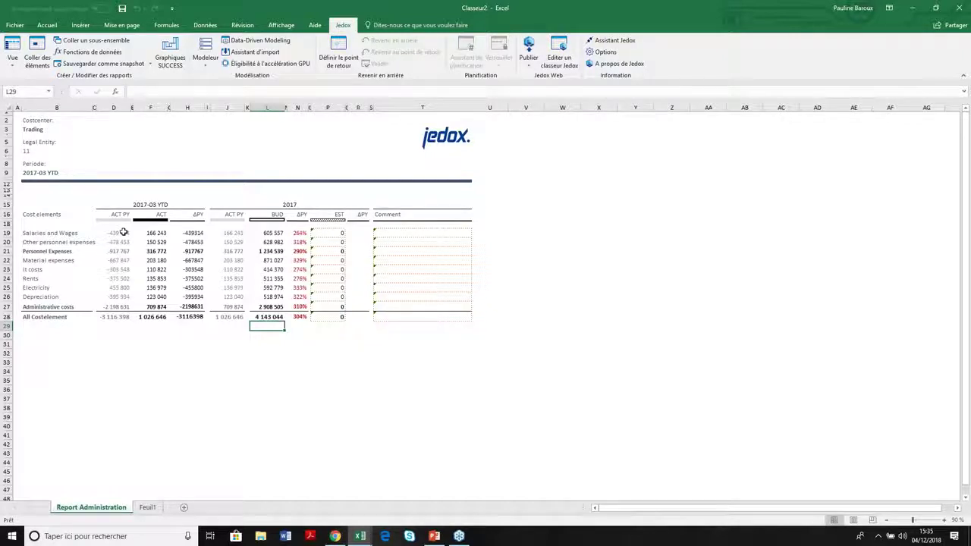
{"action": "left_click", "coordinate": [962, 29]}
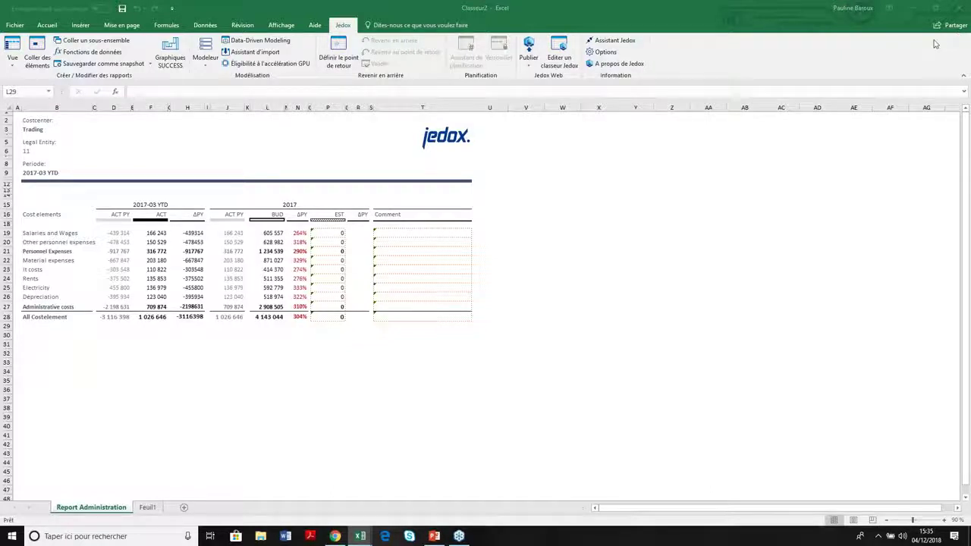
{"action": "left_click", "coordinate": [825, 35]}
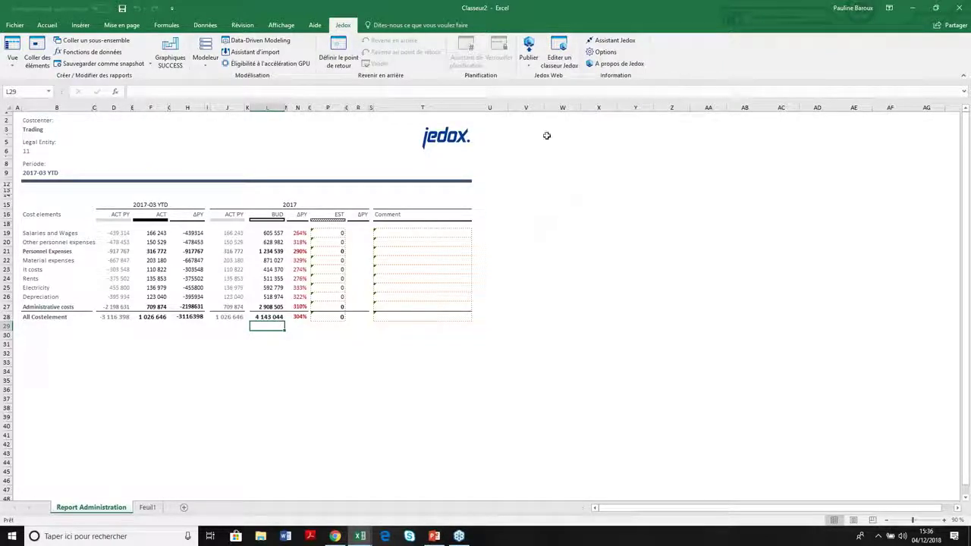
Step: Publish the workbook to Jedox Web's Public Files folder under the name webinar1
{"action": "left_click", "coordinate": [528, 46]}
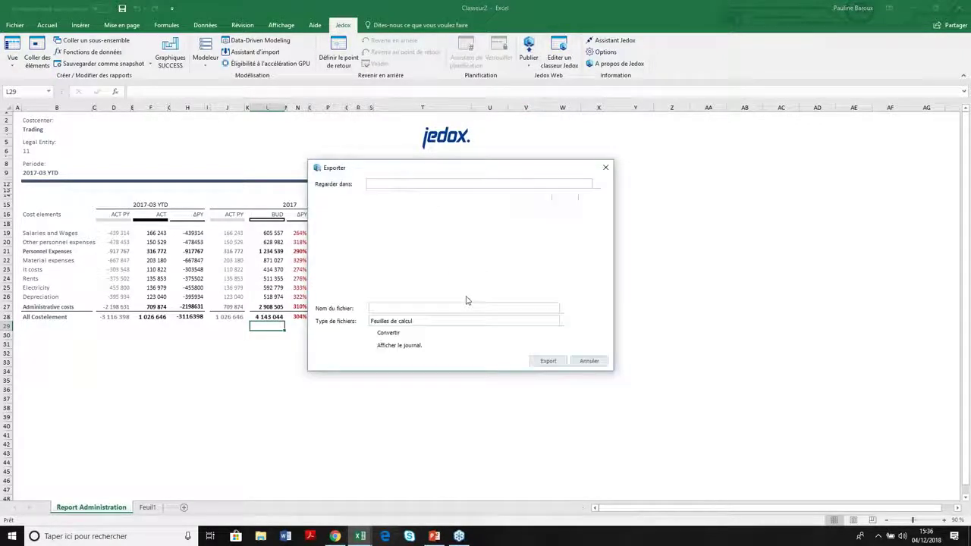
{"action": "type", "text": "we"}
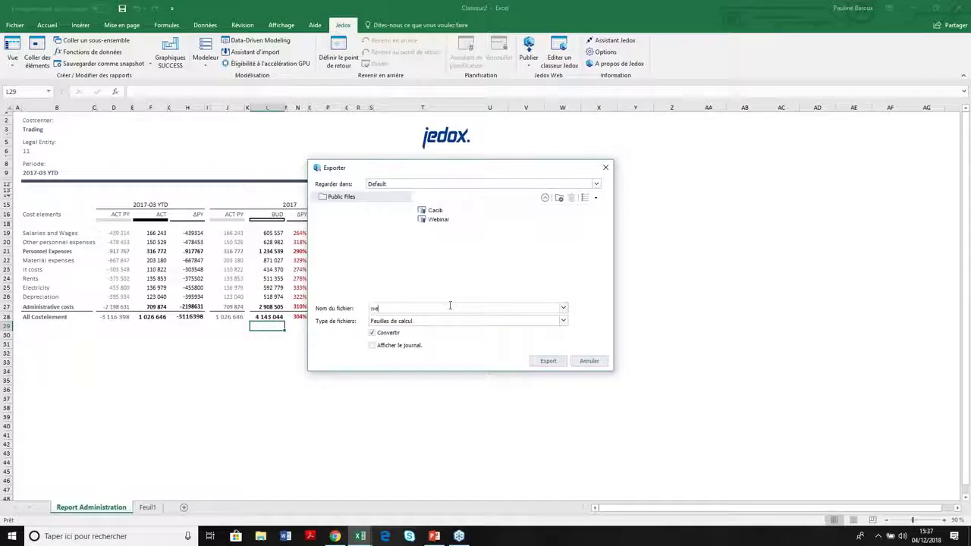
{"action": "type", "text": "binar1"}
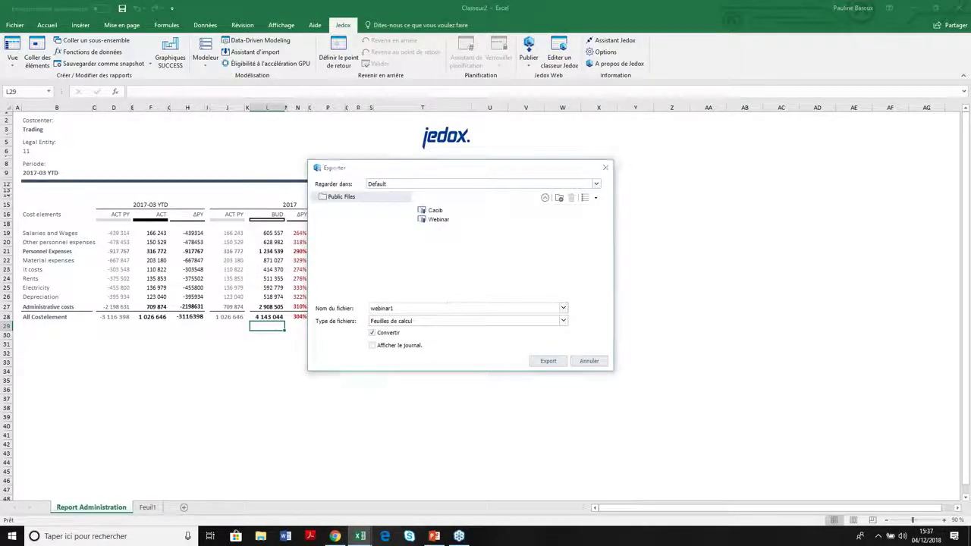
{"action": "key", "text": "Return"}
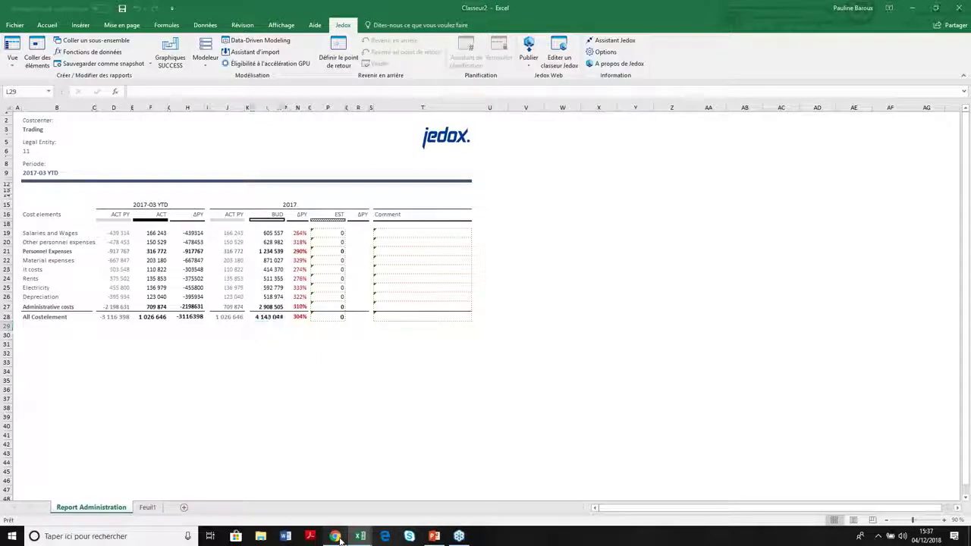
Step: Switch to Jedox Web in Chrome and open the webinar1 report in Report Designer with the navigation pane collapsed
{"action": "left_click", "coordinate": [336, 537]}
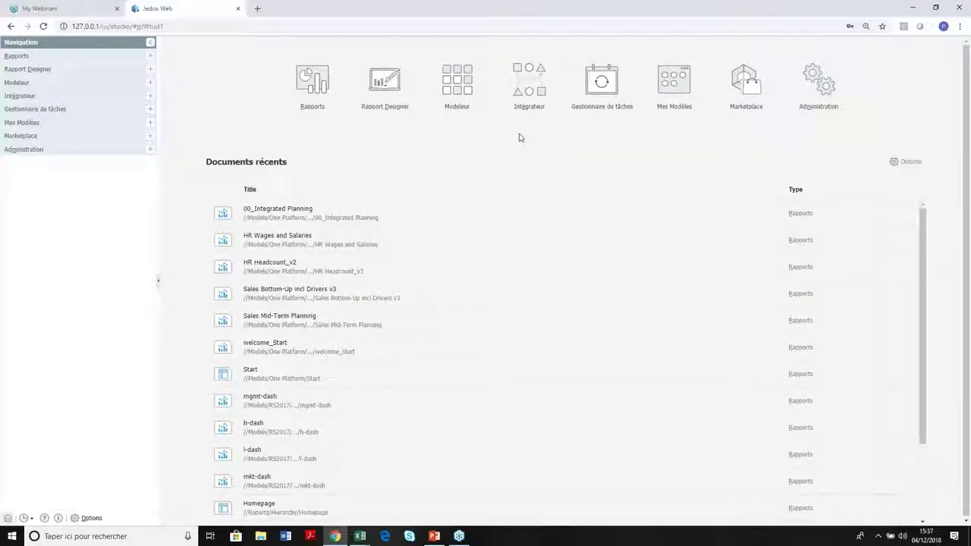
{"action": "left_click", "coordinate": [388, 81]}
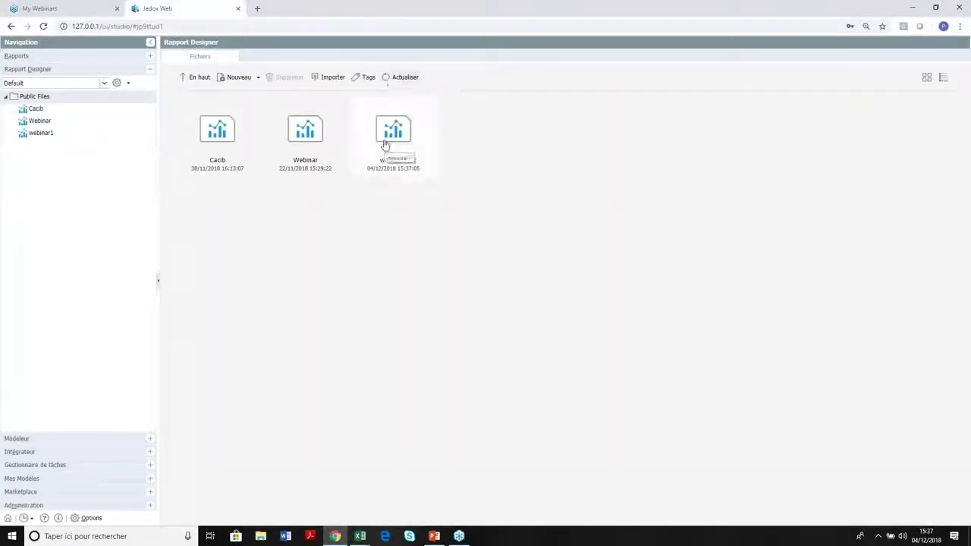
{"action": "double_click", "coordinate": [384, 144]}
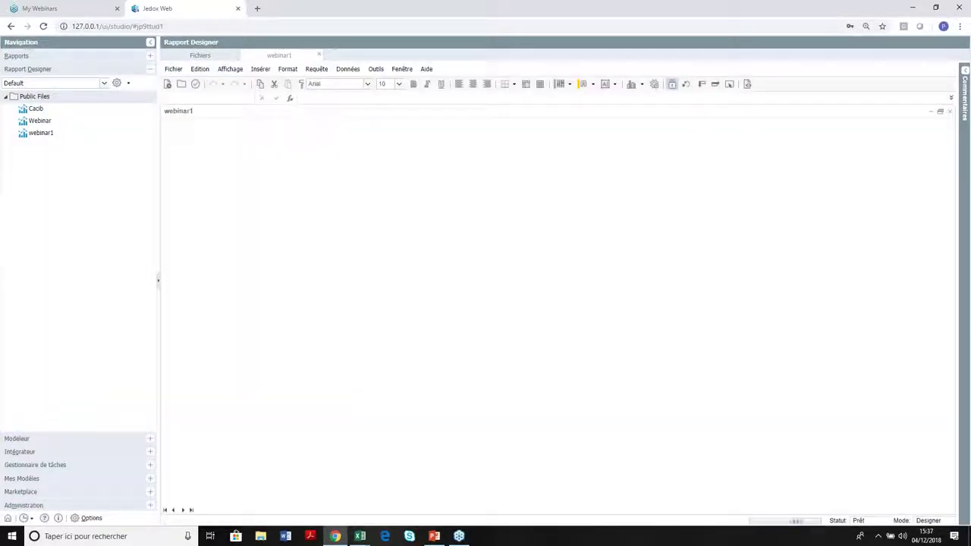
{"action": "left_click", "coordinate": [159, 286]}
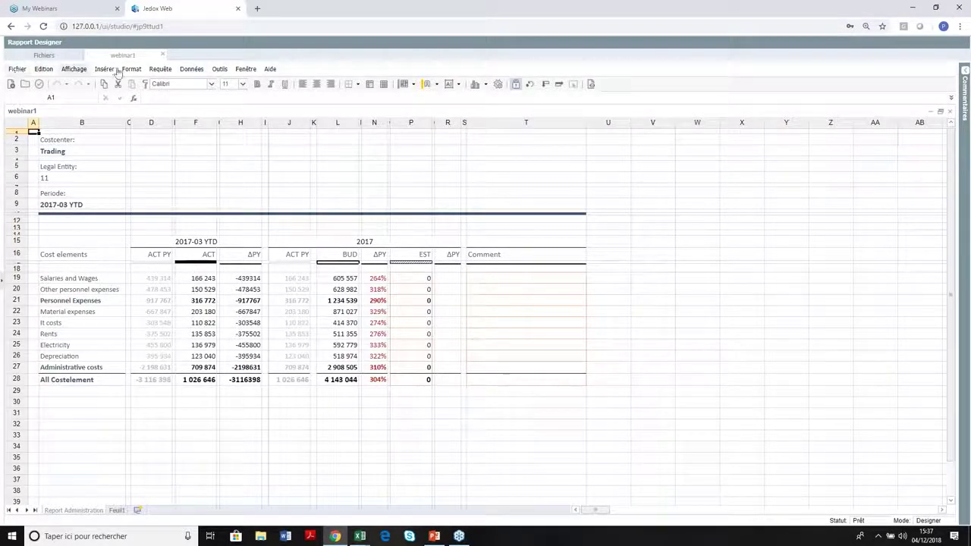
Step: Examine the cell format options for the Salaries and Wages ACT PY value and the cube view on the Feuil1 sheet
{"action": "right_click", "coordinate": [152, 279]}
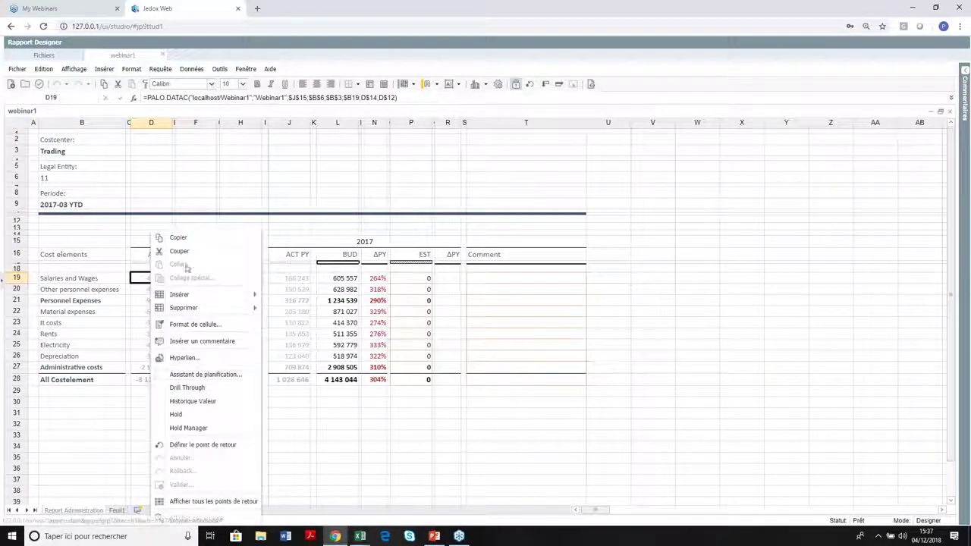
{"action": "left_click", "coordinate": [195, 323]}
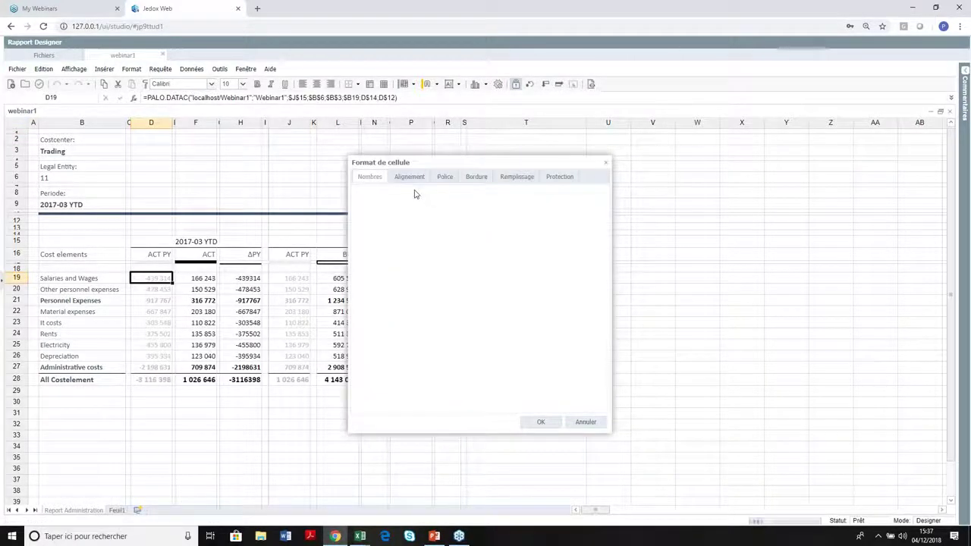
{"action": "left_click", "coordinate": [583, 422]}
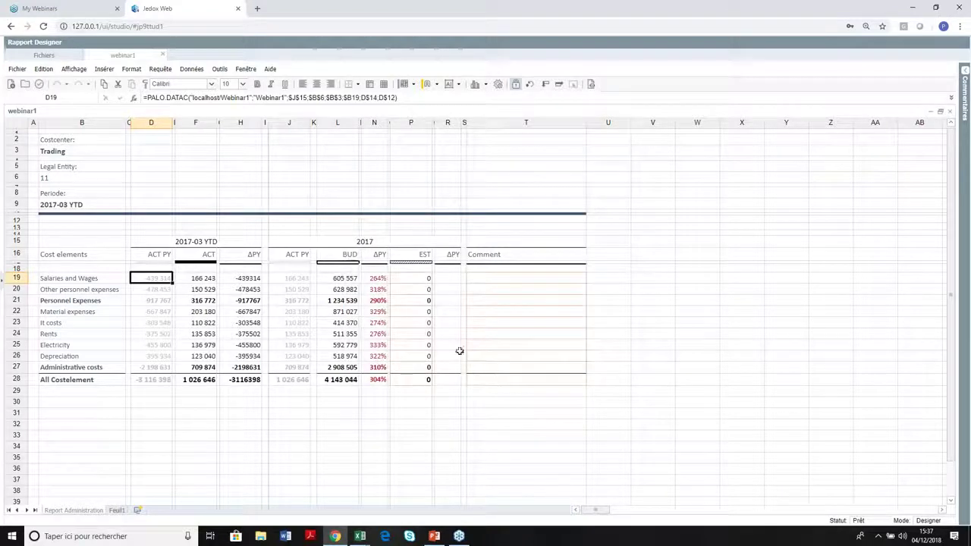
{"action": "left_click", "coordinate": [492, 403]}
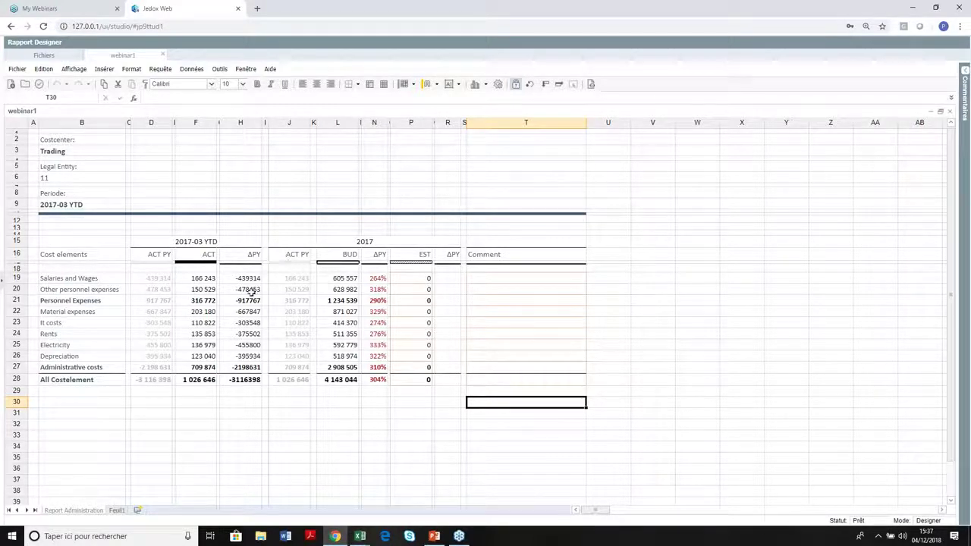
{"action": "left_click", "coordinate": [117, 510]}
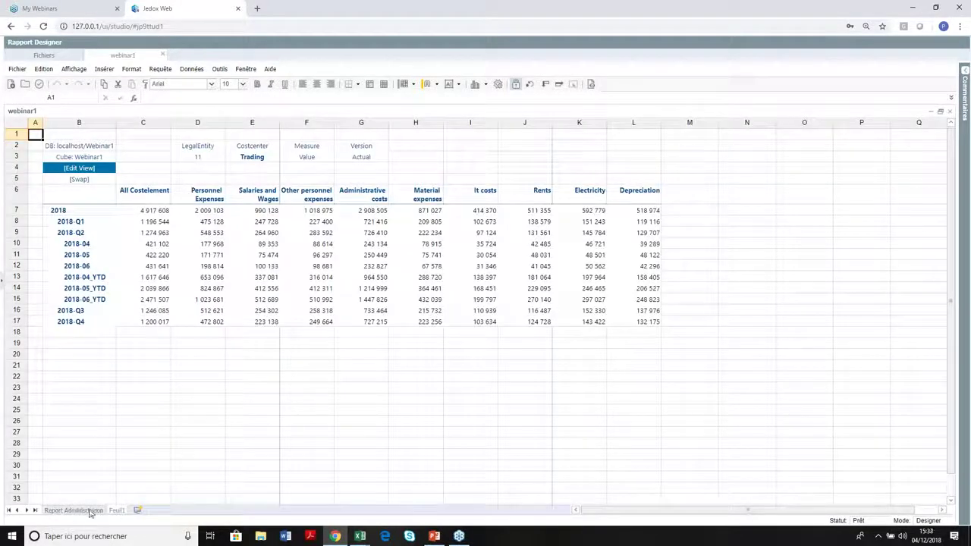
{"action": "left_click", "coordinate": [89, 512]}
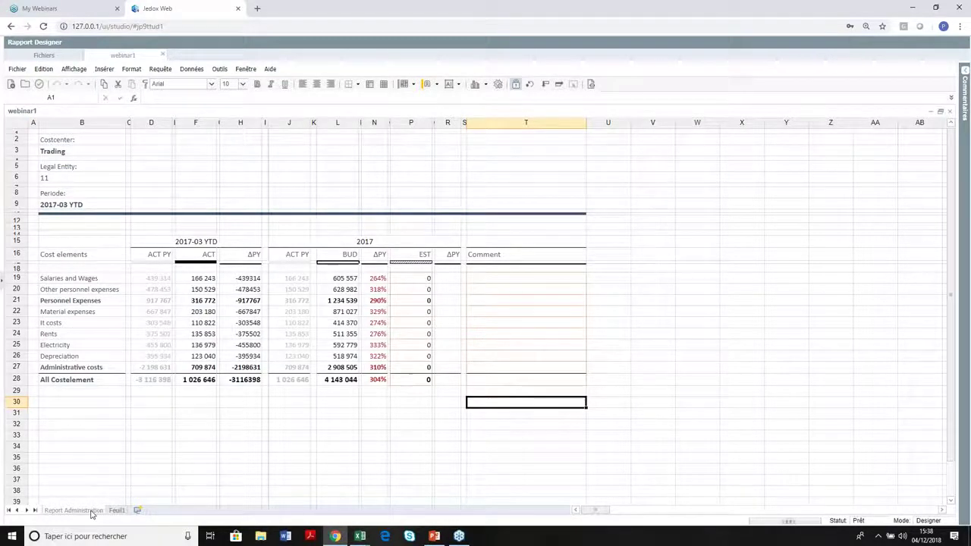
Step: Open the report in user mode and enter "#40000" as the All Costelement EST value for 2017
{"action": "left_click", "coordinate": [591, 84]}
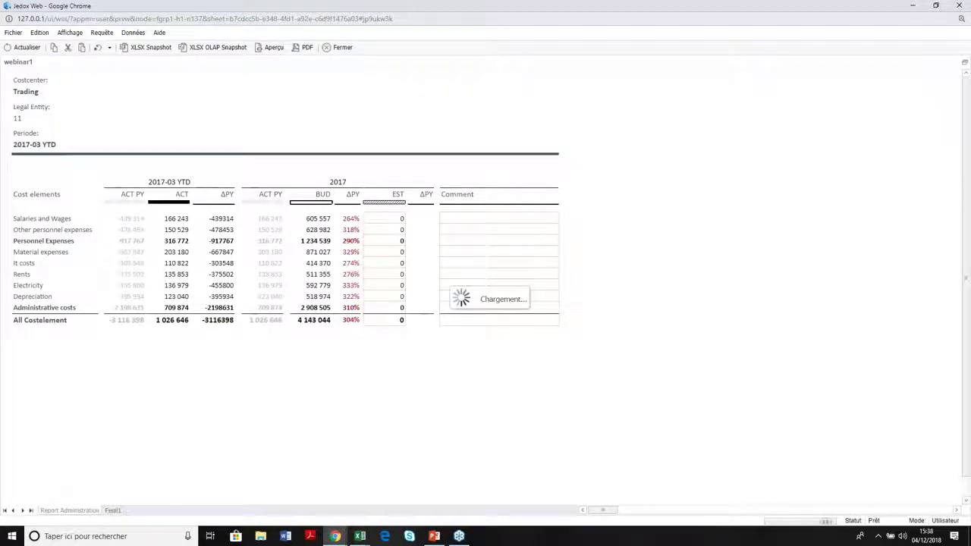
{"action": "left_click", "coordinate": [387, 240]}
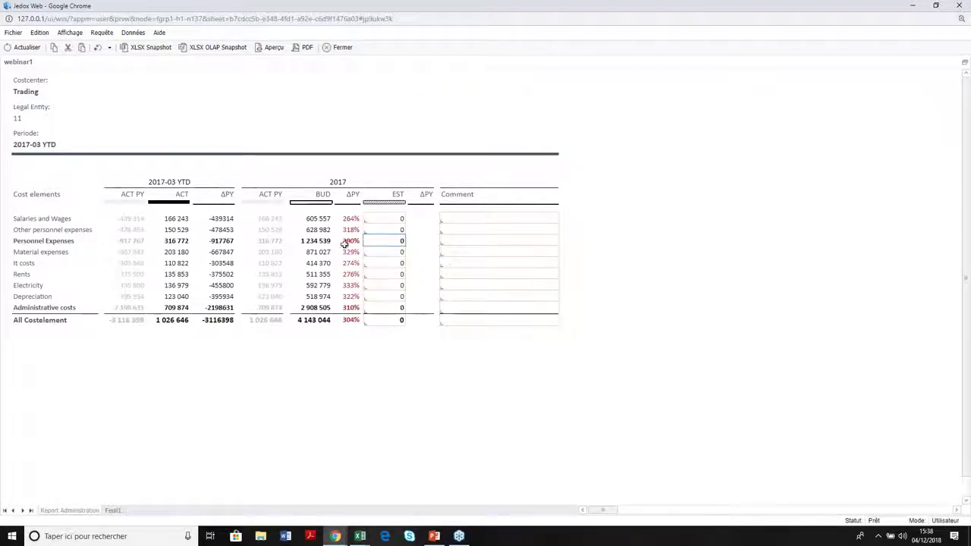
{"action": "left_click", "coordinate": [388, 320]}
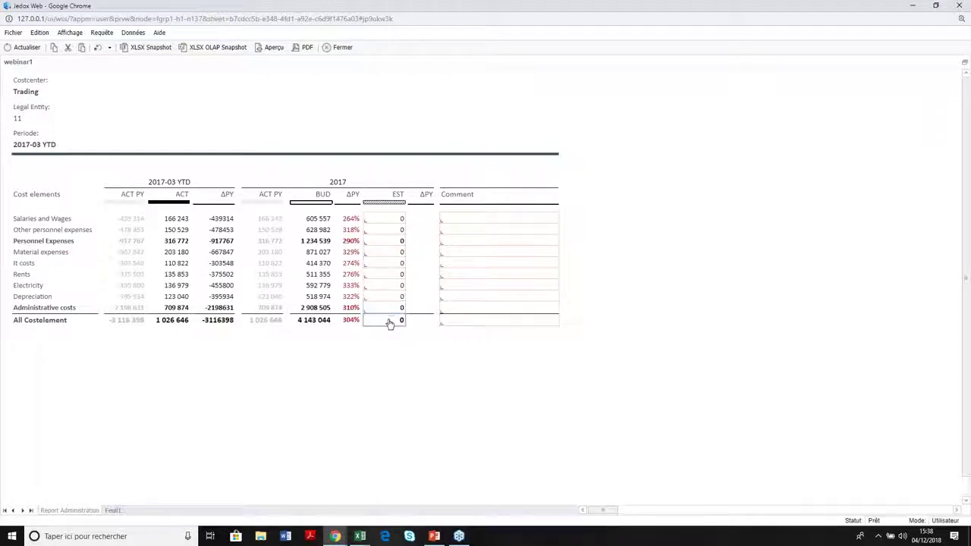
{"action": "type", "text": "#4"}
{"action": "type", "text": "0000"}
{"action": "key", "text": "Return"}
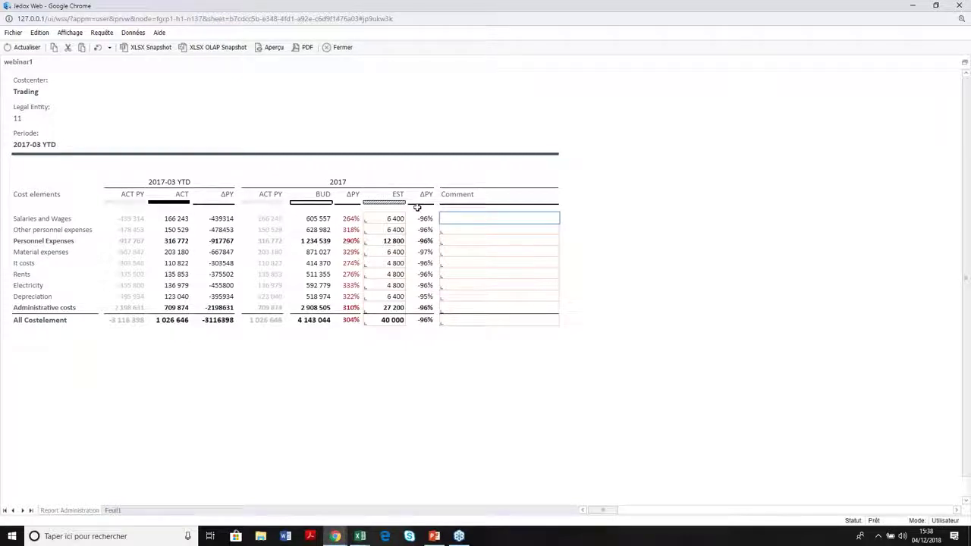
Step: Compare the 2017 EST values in Excel's Classeur2 workbook with the web report, and switch to PowerPoint
{"action": "left_click", "coordinate": [358, 539]}
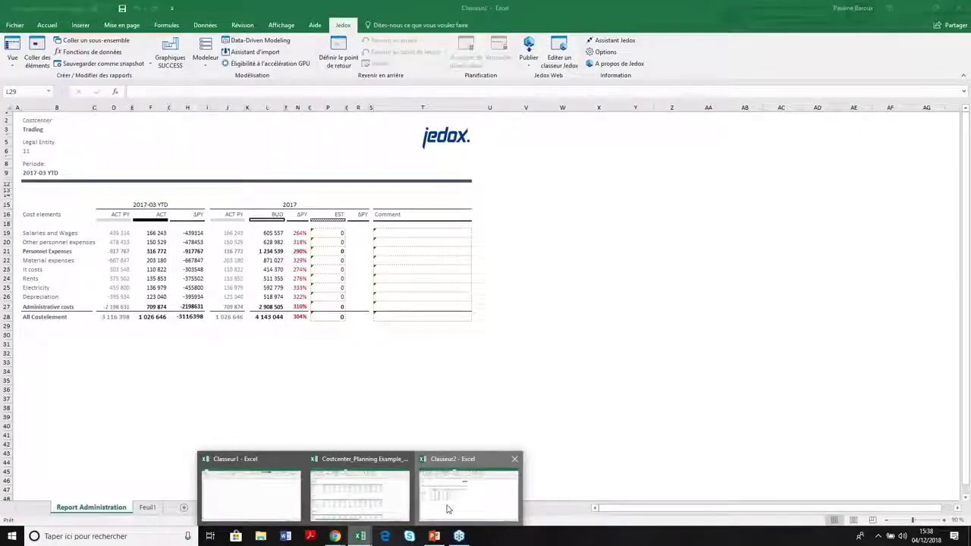
{"action": "left_click", "coordinate": [358, 485]}
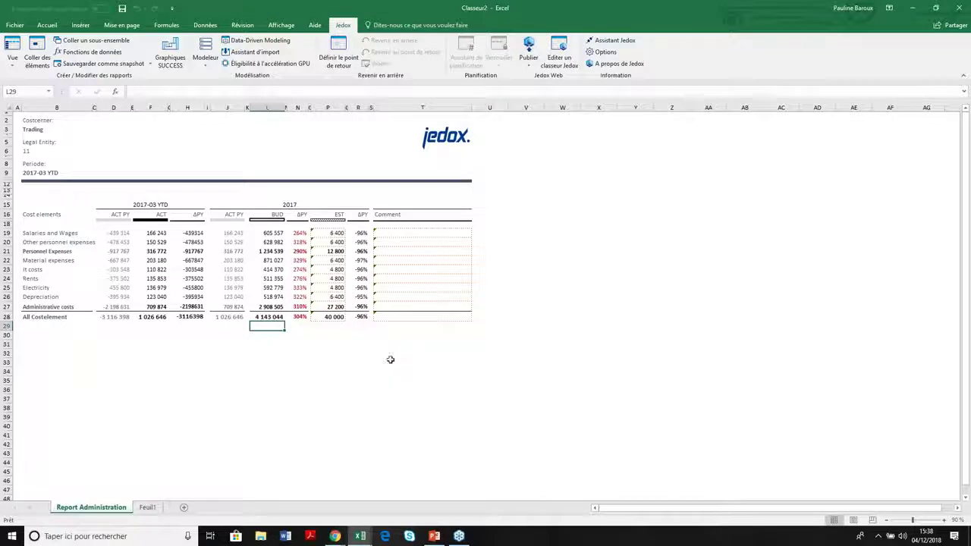
{"action": "left_click", "coordinate": [336, 537]}
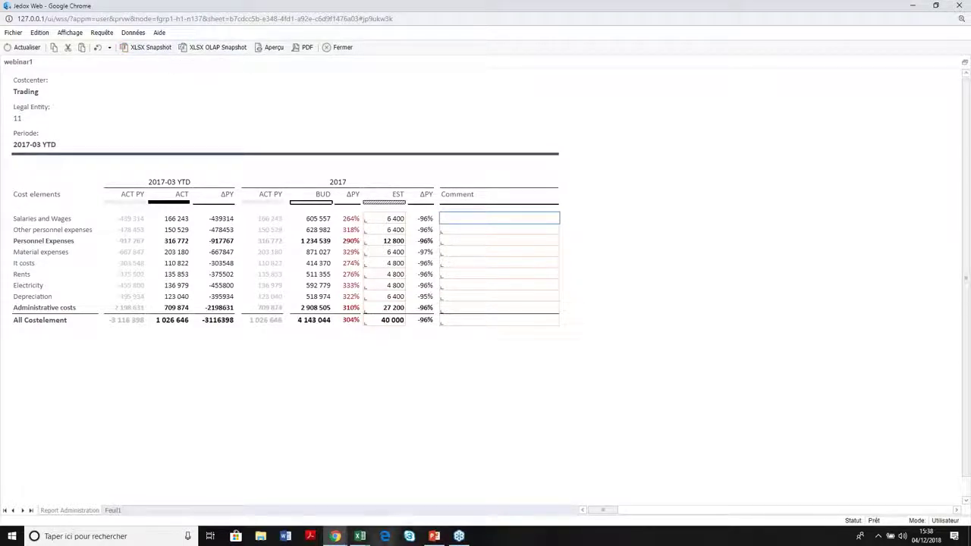
{"action": "left_click", "coordinate": [435, 537]}
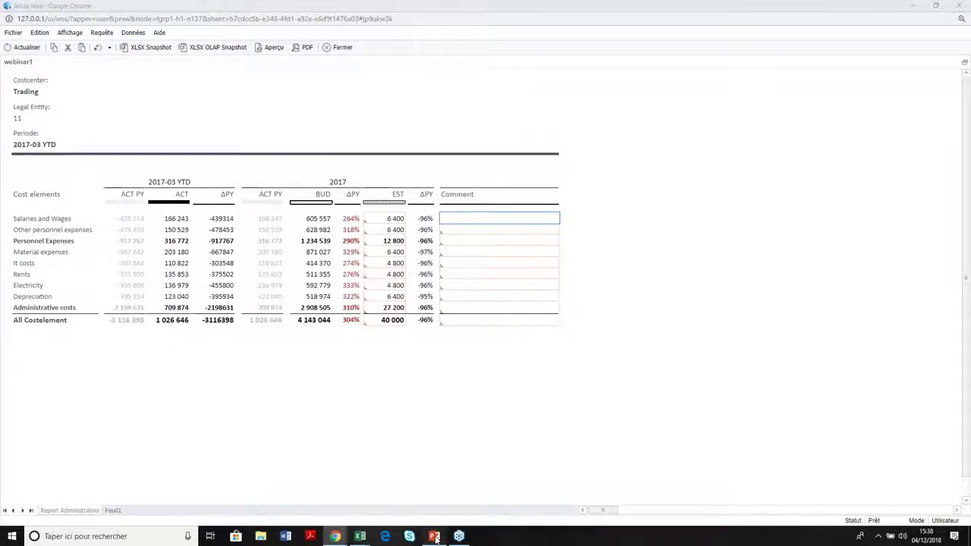